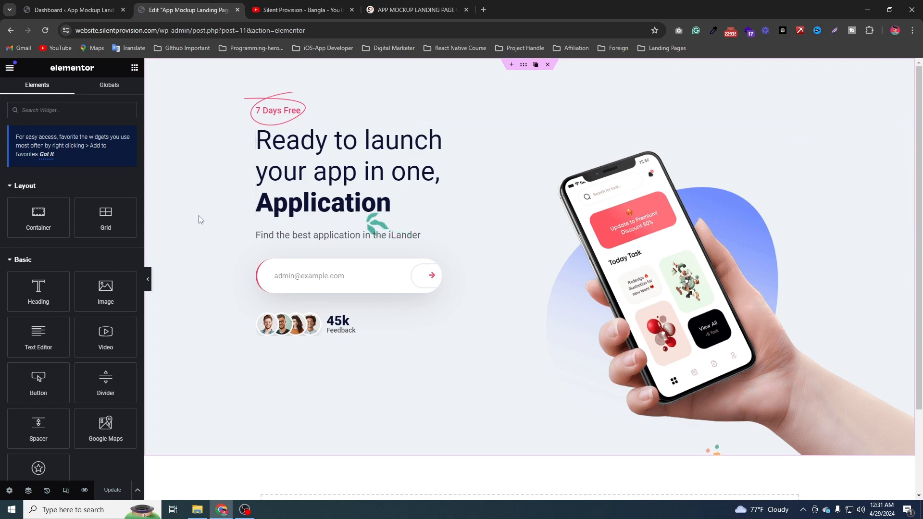
# Add a single-column, vertical Flexbox container below the hero banner and keep its content width Boxed
pyautogui.scroll(-2, 197, 219)
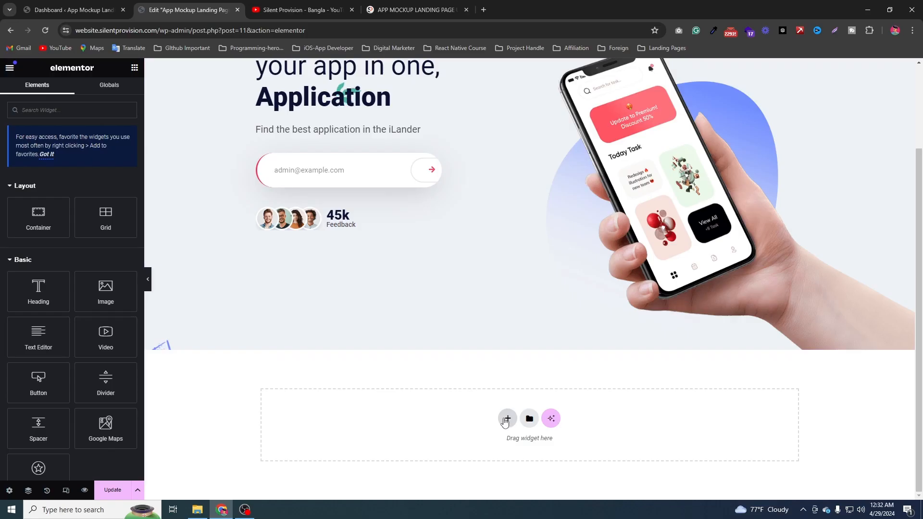
pyautogui.click(501, 418)
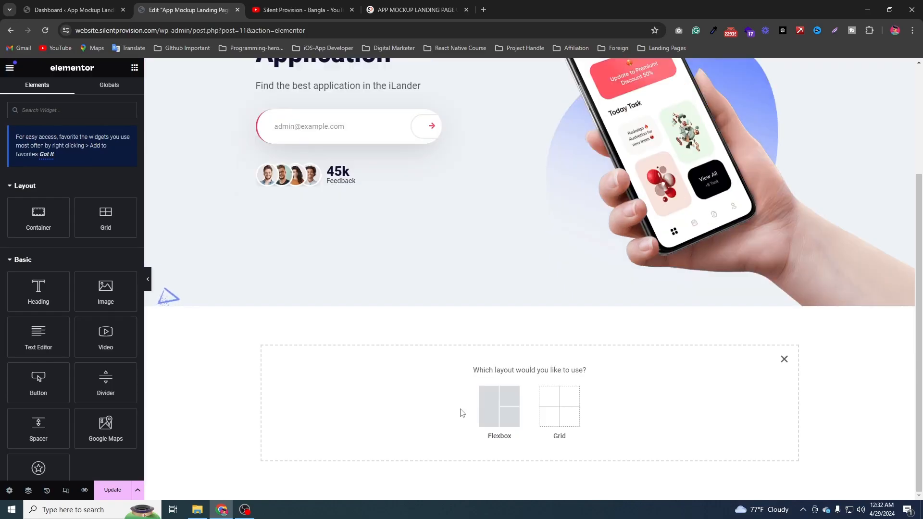
pyautogui.click(486, 416)
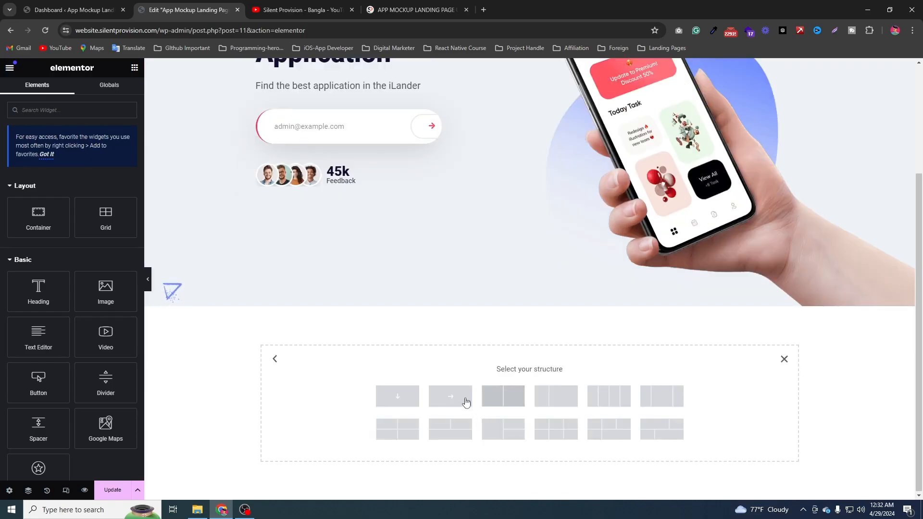
pyautogui.click(397, 402)
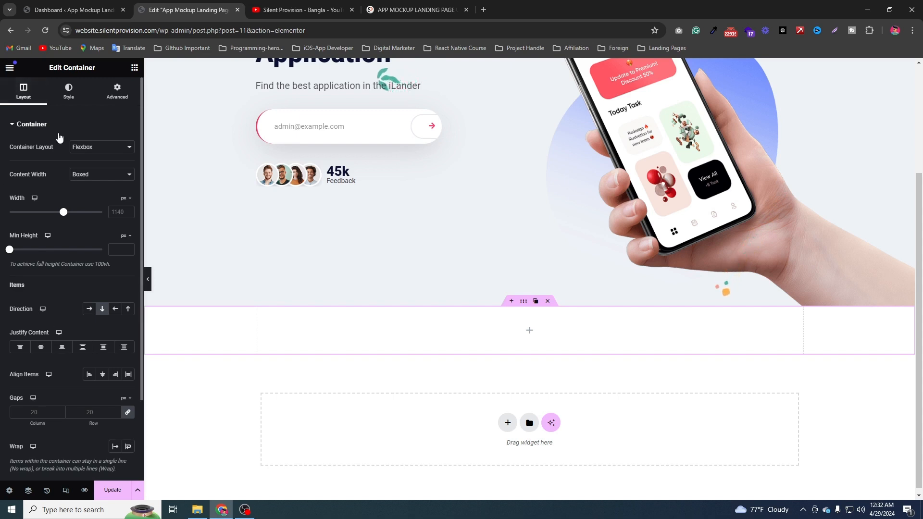
pyautogui.click(85, 175)
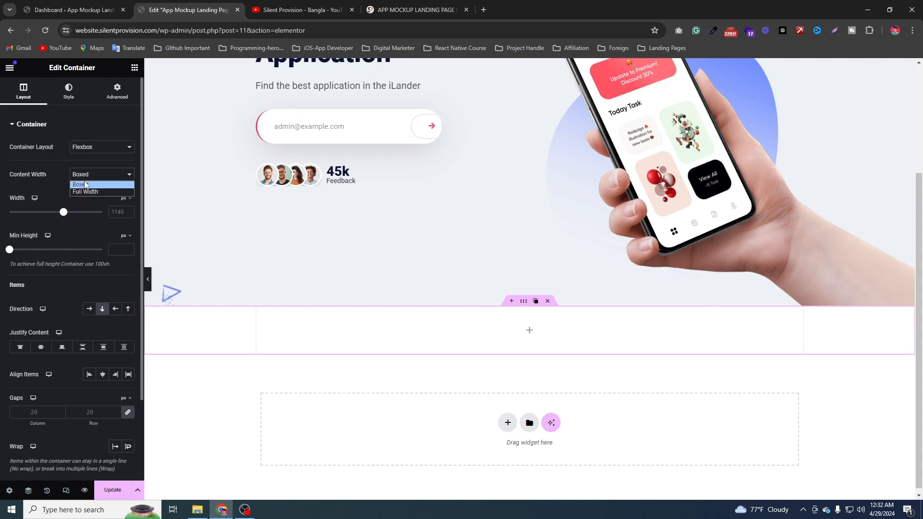
pyautogui.click(87, 184)
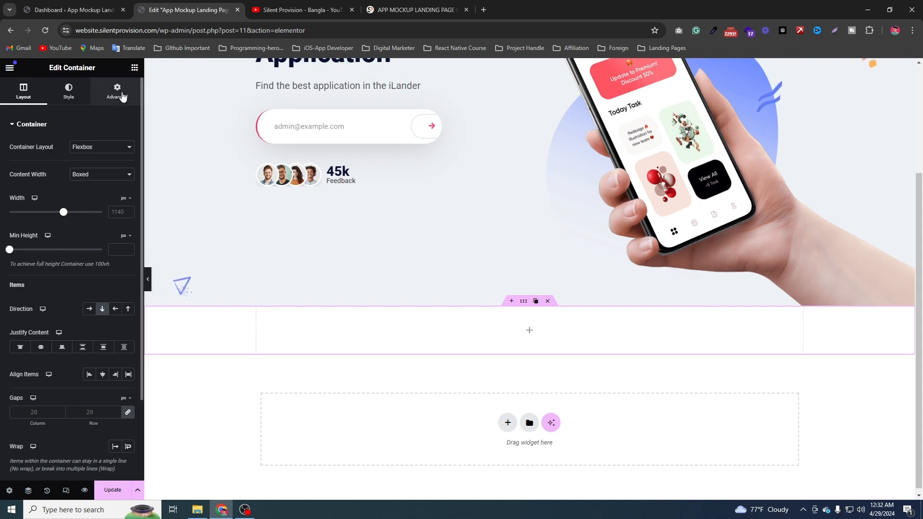
# Unlink the new container's padding values and set its top and bottom padding to 100 px
pyautogui.click(121, 94)
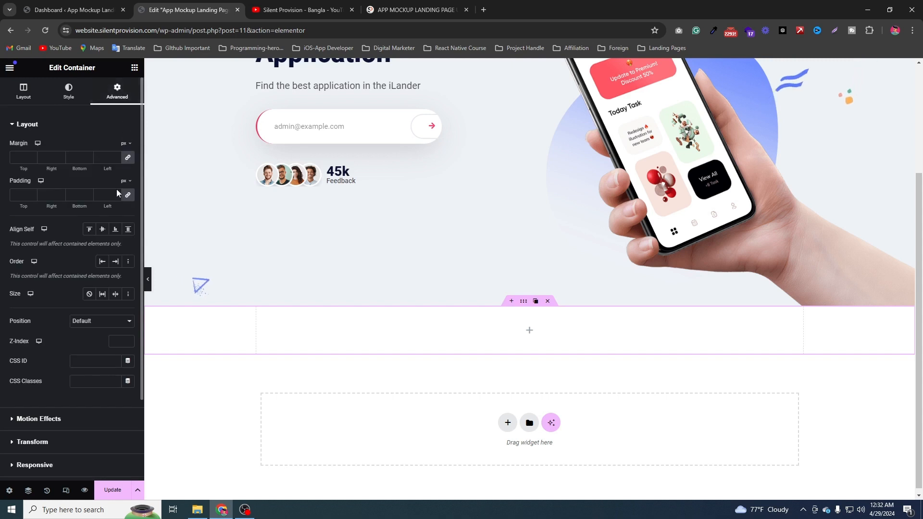
pyautogui.click(128, 196)
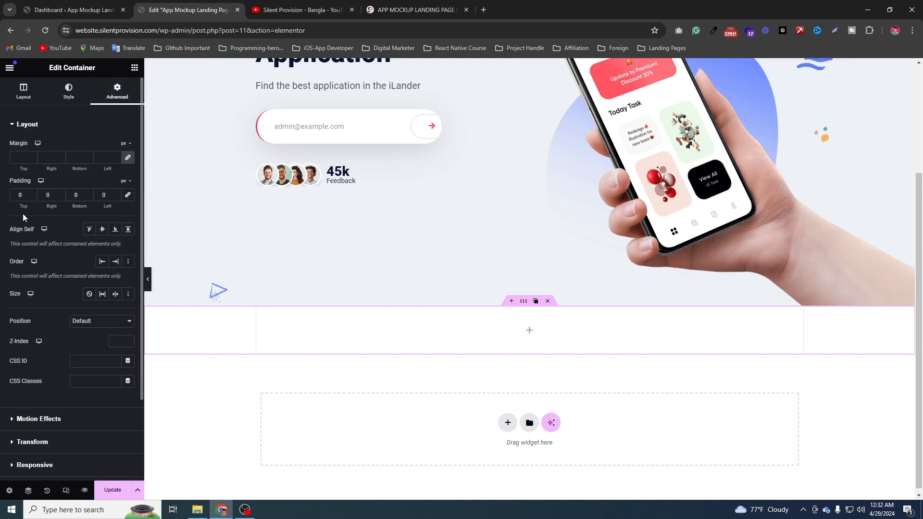
pyautogui.click(13, 199)
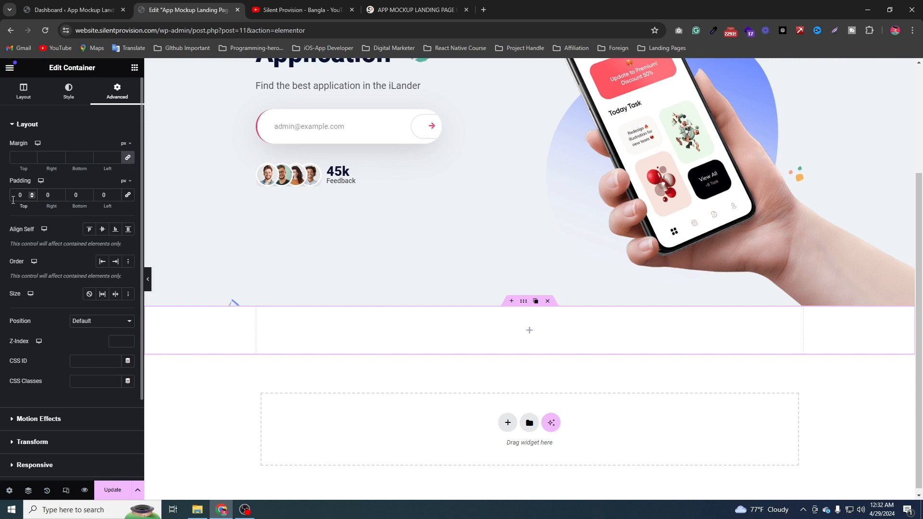
pyautogui.write('1000')
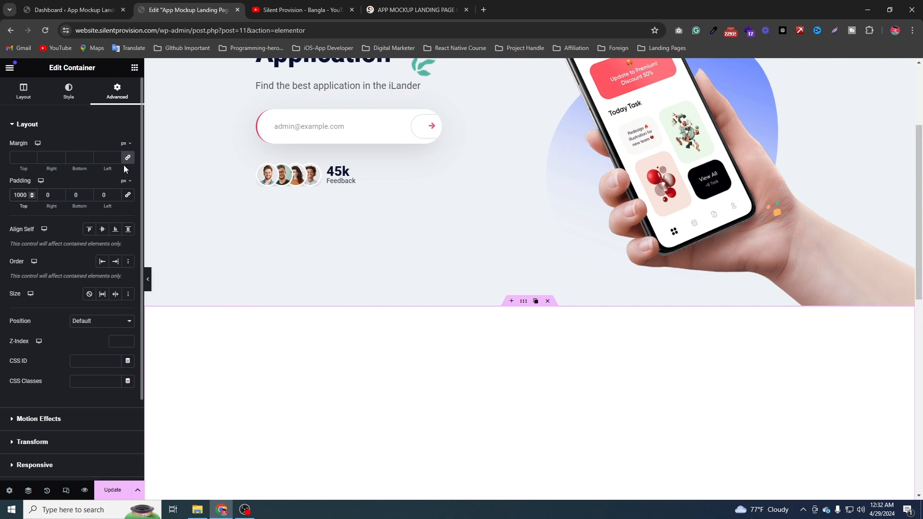
pyautogui.click(73, 194)
pyautogui.write('1000')
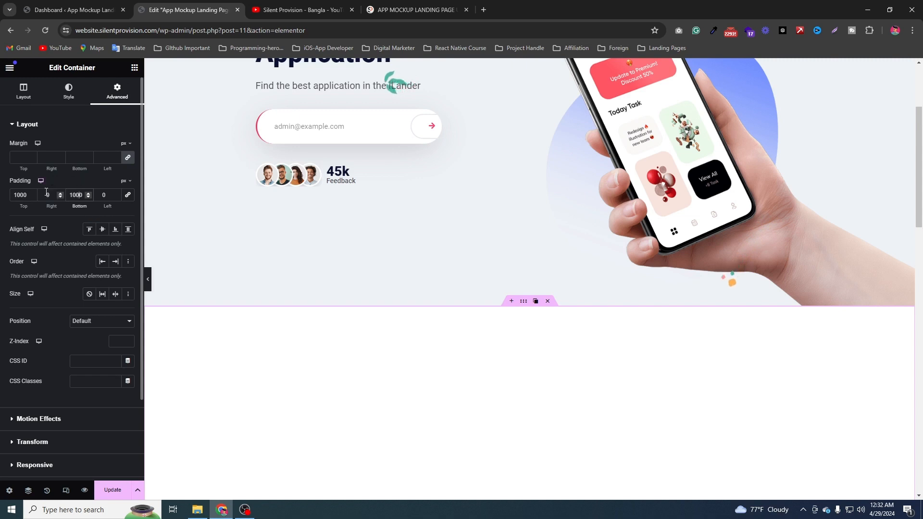
pyautogui.click(46, 193)
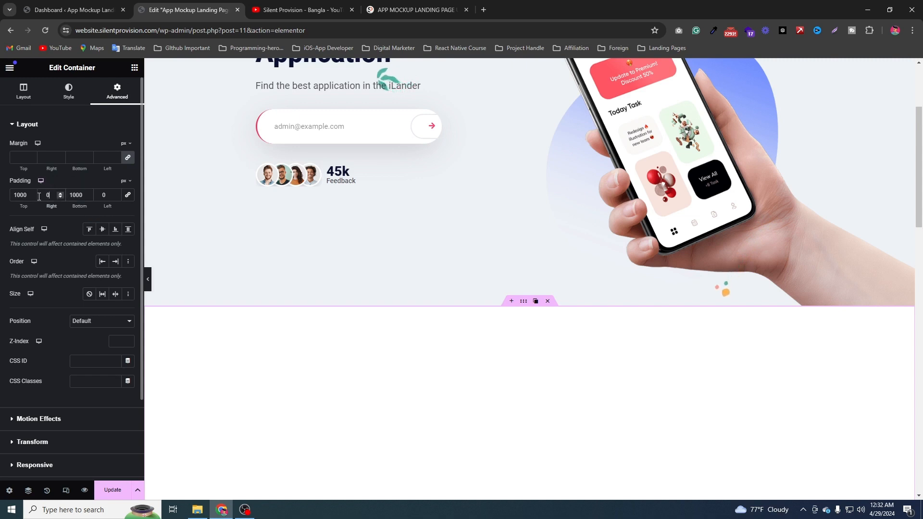
pyautogui.click(28, 196)
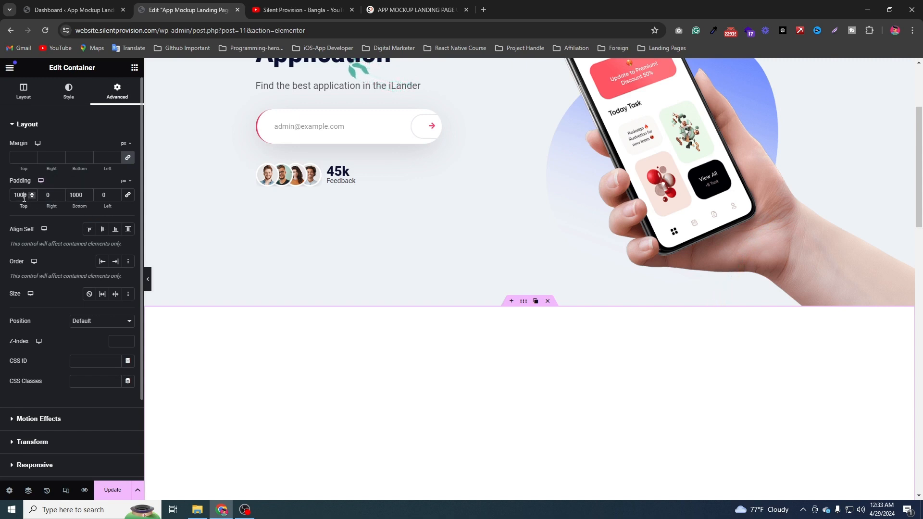
pyautogui.press('BackSpace')
pyautogui.click(77, 193)
pyautogui.press('BackSpace')
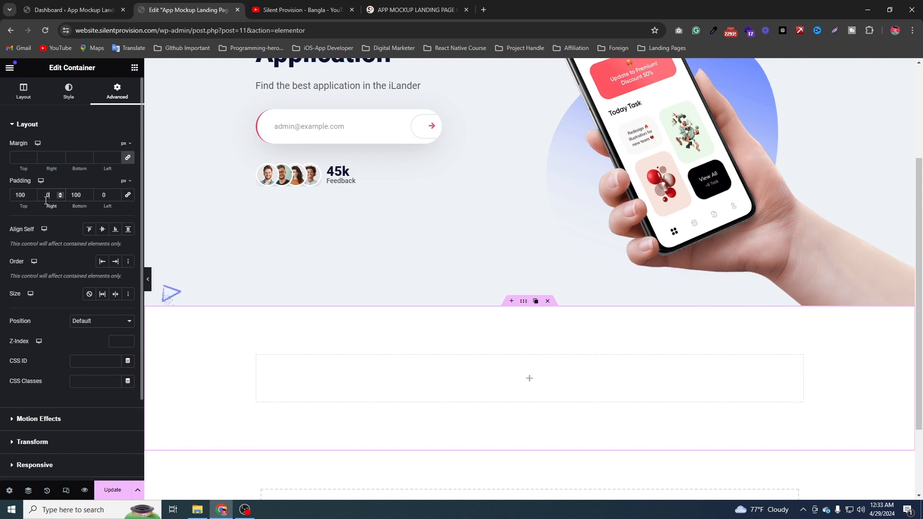
# Set the container's right and left padding to 15 px
pyautogui.write('15')
pyautogui.click(46, 197)
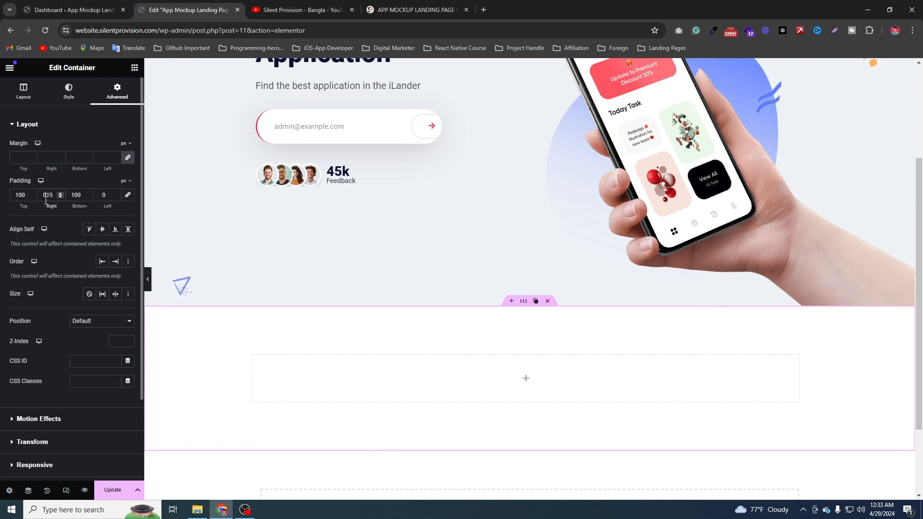
pyautogui.press('BackSpace')
pyautogui.press('Tab')
pyautogui.press('Tab')
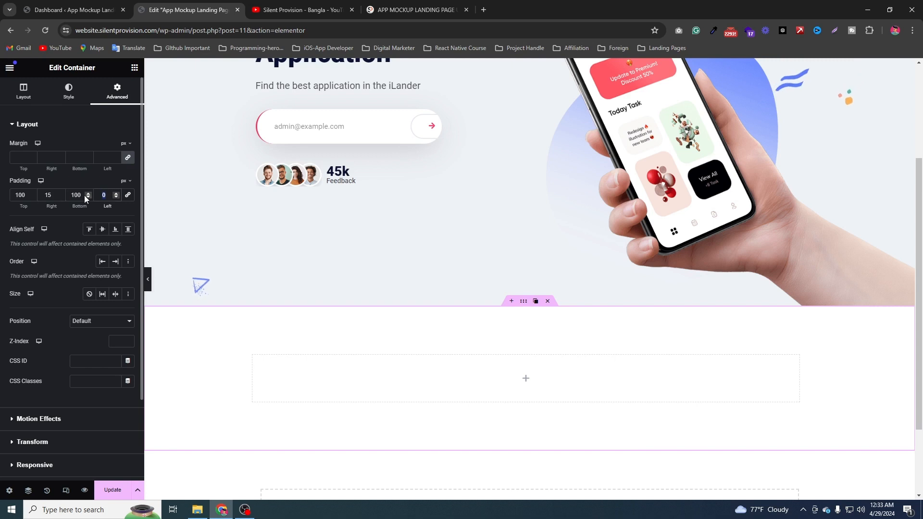
pyautogui.write('15')
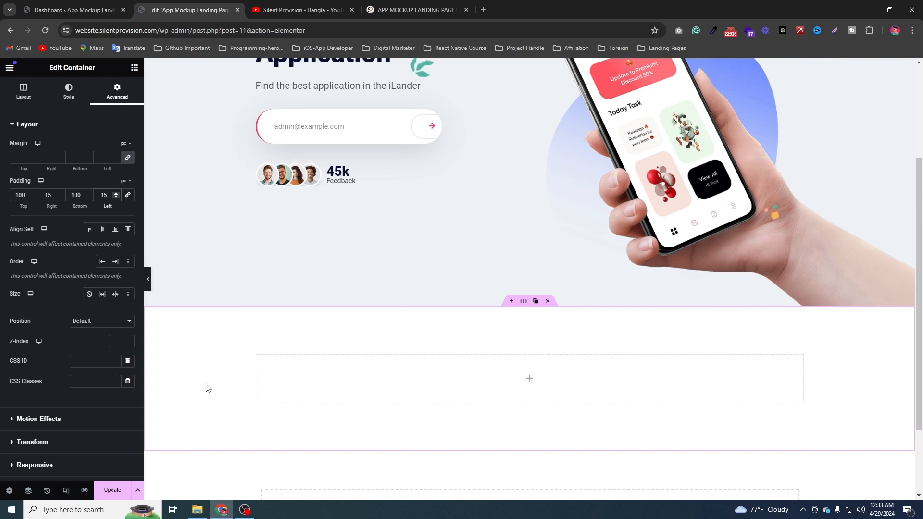
# Place a nested container inside the new section and duplicate it twice to get three stacked containers
pyautogui.click(134, 68)
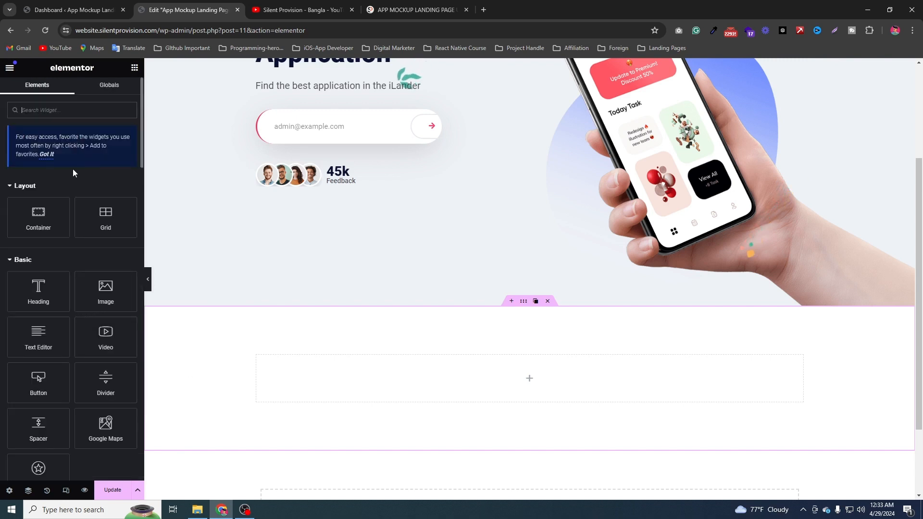
pyautogui.moveTo(48, 222); pyautogui.dragTo(312, 376)
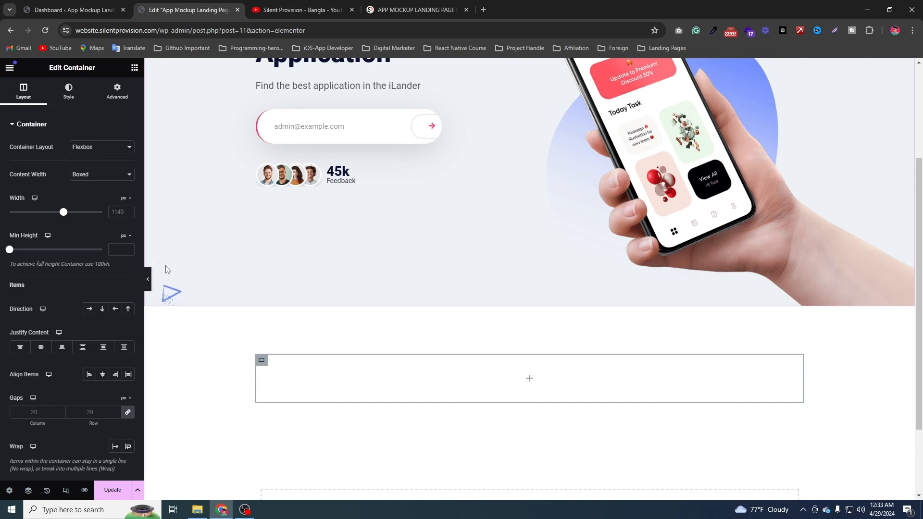
pyautogui.moveTo(270, 365)
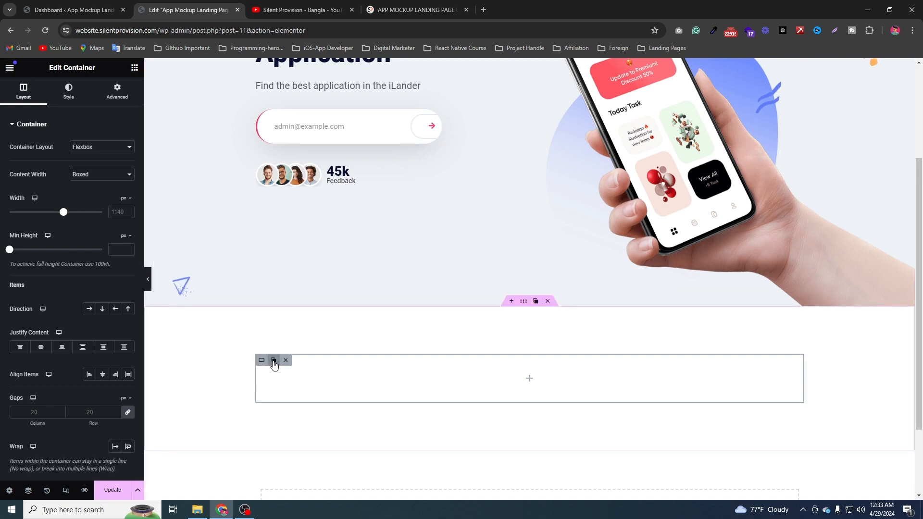
pyautogui.click(273, 361)
pyautogui.scroll(-2, 276, 377)
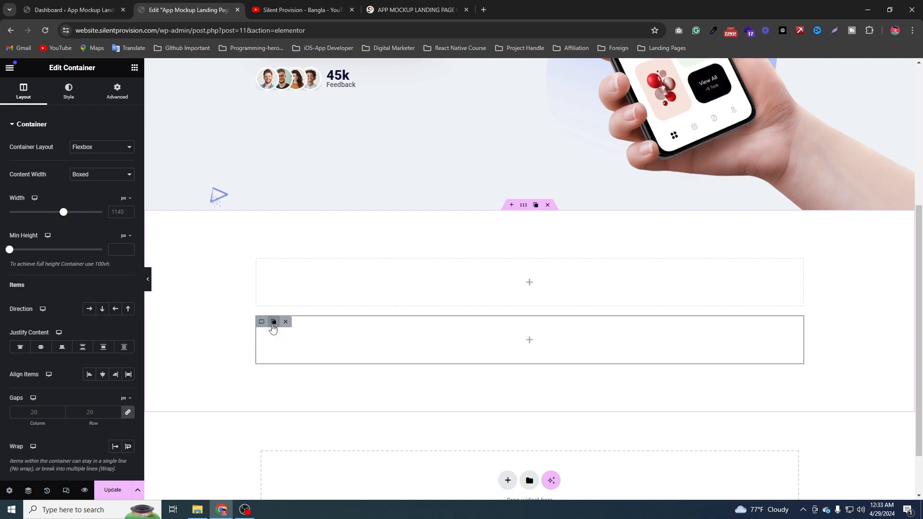
pyautogui.click(274, 322)
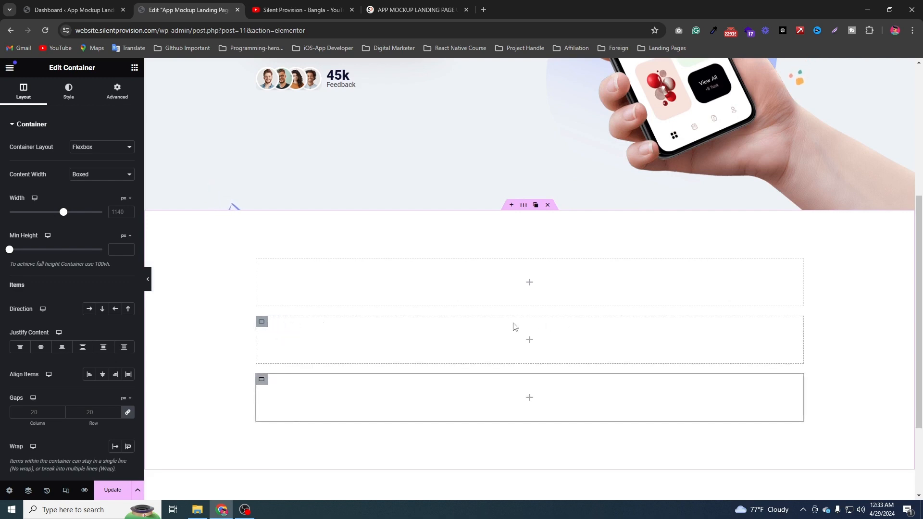
# Show the page structure in the Navigator and rename the new outer container "Features"
pyautogui.click(31, 494)
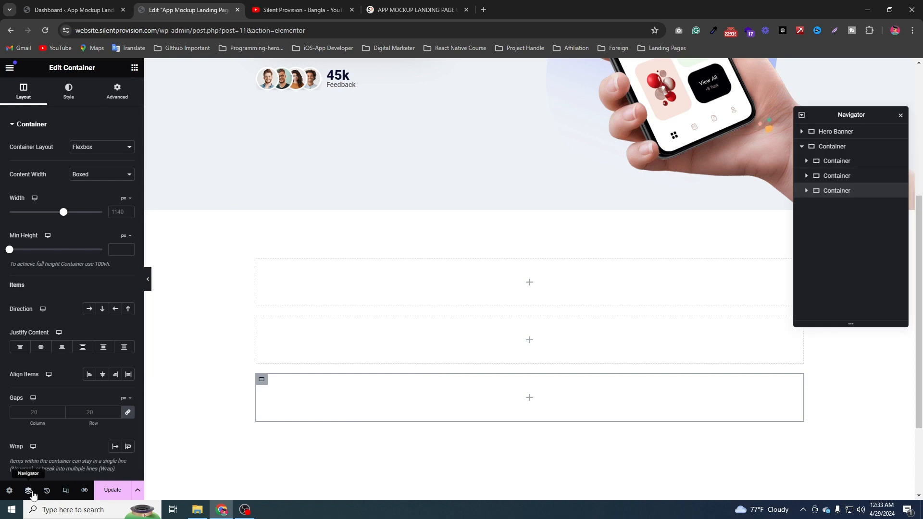
pyautogui.click(832, 150)
pyautogui.rightClick(834, 148)
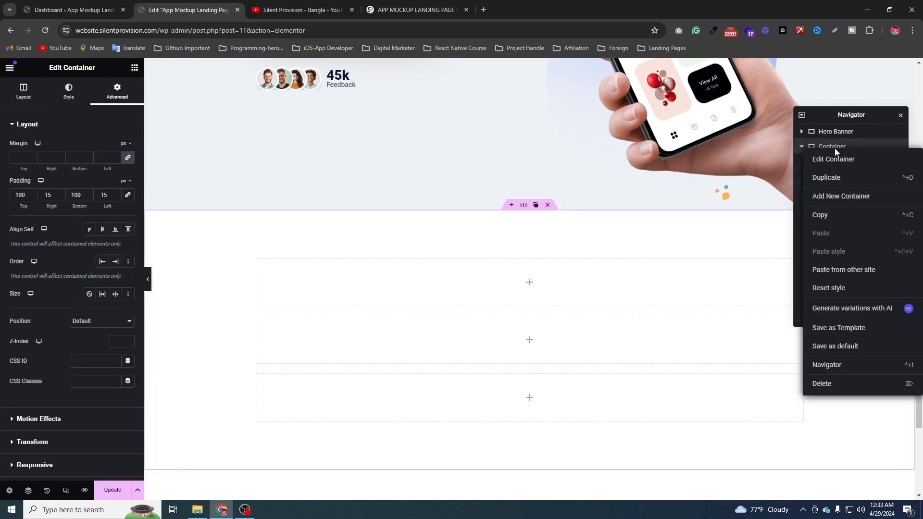
pyautogui.click(837, 164)
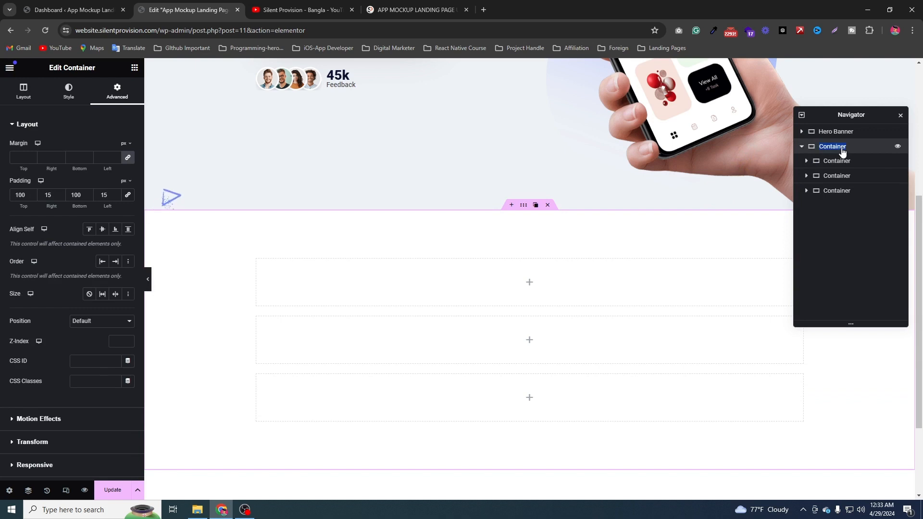
pyautogui.write('Features')
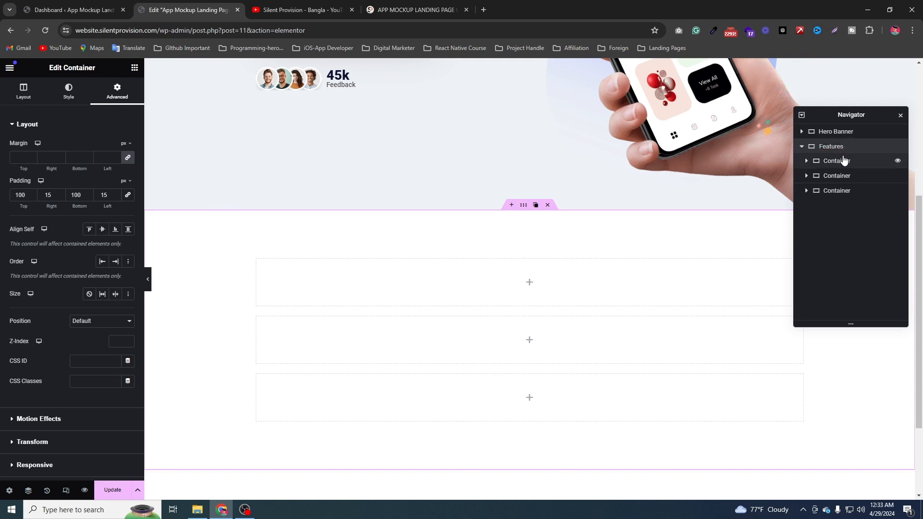
# Rename the three containers nested in Features, in order, "Inner 1", "Inner 2" and "Inner 3"
pyautogui.doubleClick(844, 162)
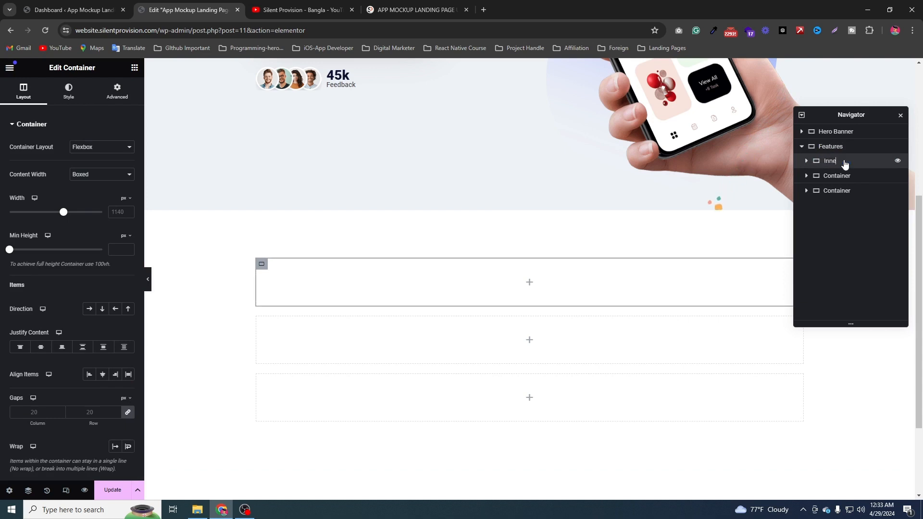
pyautogui.write('Inner 1')
pyautogui.click(850, 192)
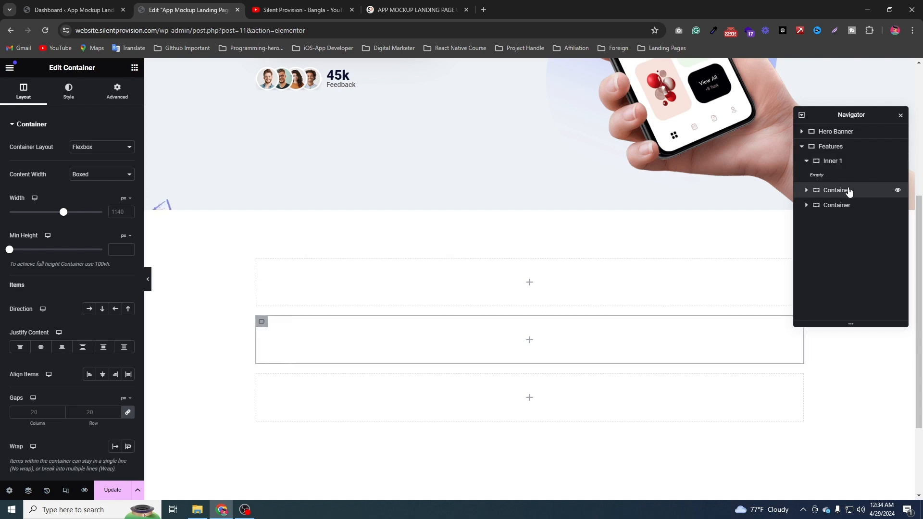
pyautogui.doubleClick(846, 192)
pyautogui.write('Inner 2')
pyautogui.press('Return')
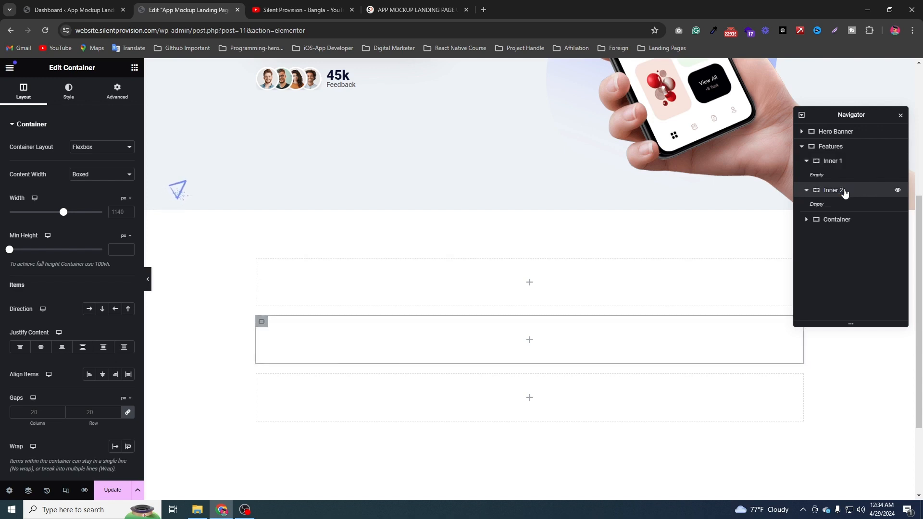
pyautogui.click(846, 224)
pyautogui.doubleClick(848, 225)
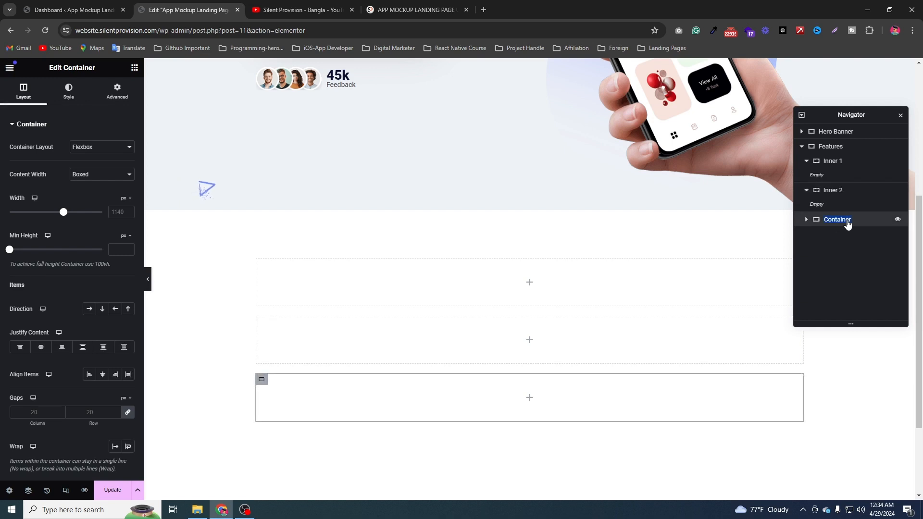
pyautogui.write('Inner 3')
# Place a new container inside Inner 1 and duplicate it so that Inner 1 holds two containers
pyautogui.click(365, 273)
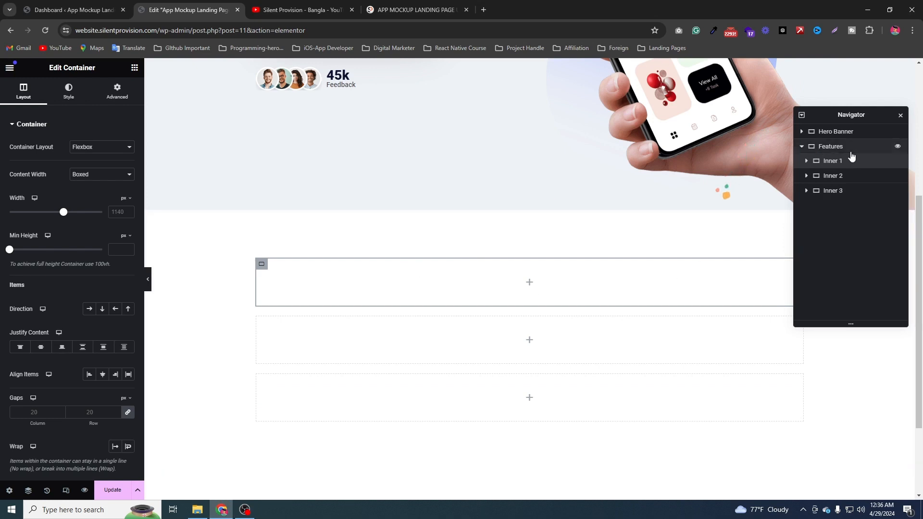
pyautogui.click(807, 164)
pyautogui.click(807, 164)
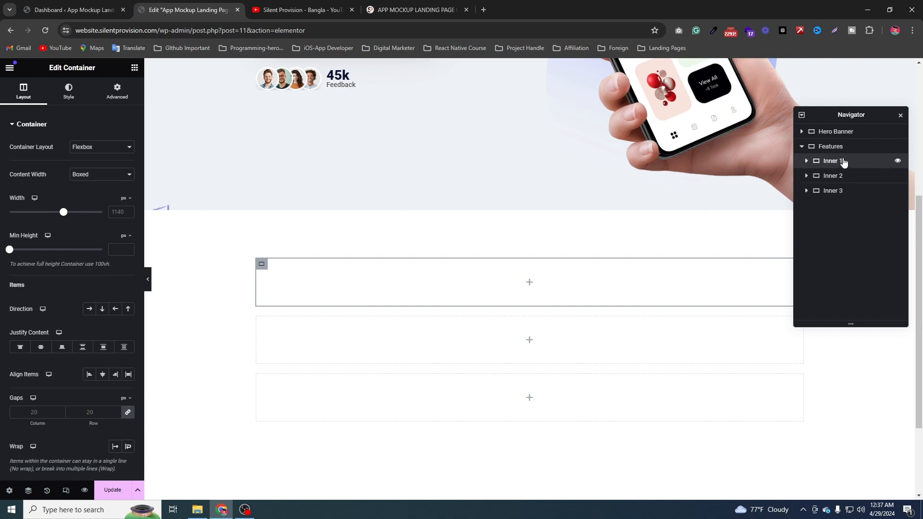
pyautogui.click(134, 68)
pyautogui.moveTo(39, 219); pyautogui.dragTo(366, 289)
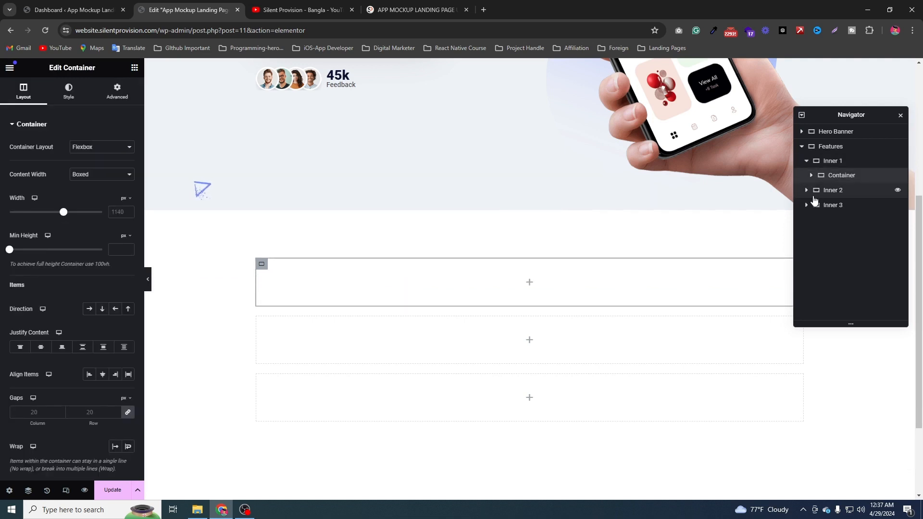
pyautogui.rightClick(829, 175)
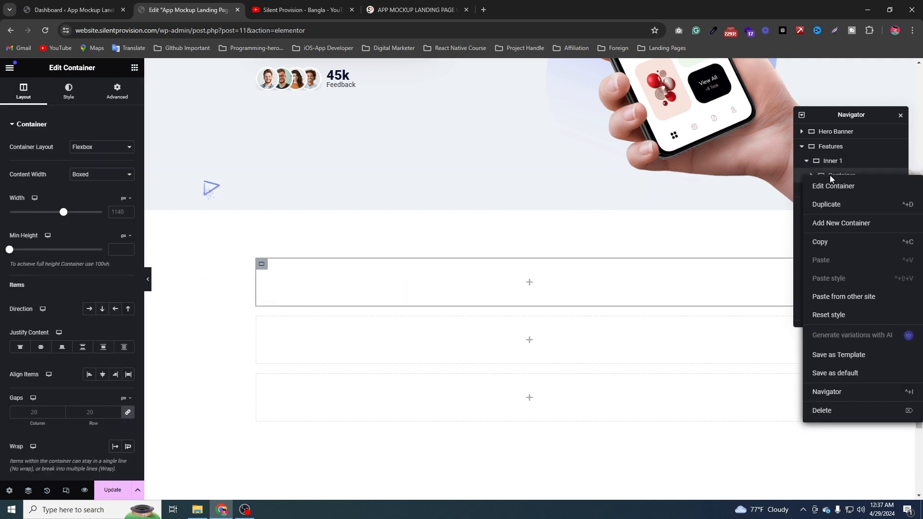
pyautogui.click(838, 206)
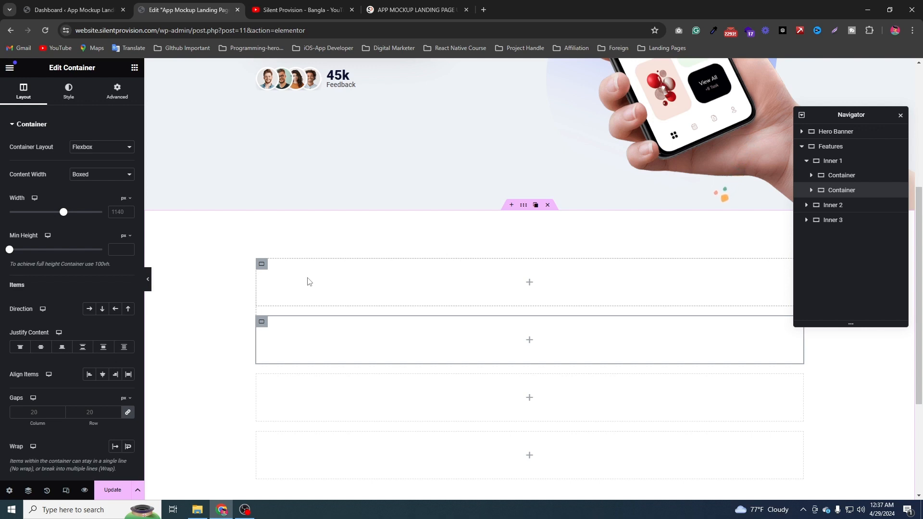
# Arrange the containers inside Inner 1 in a horizontal row and rename the first one "Left Container"
pyautogui.click(837, 163)
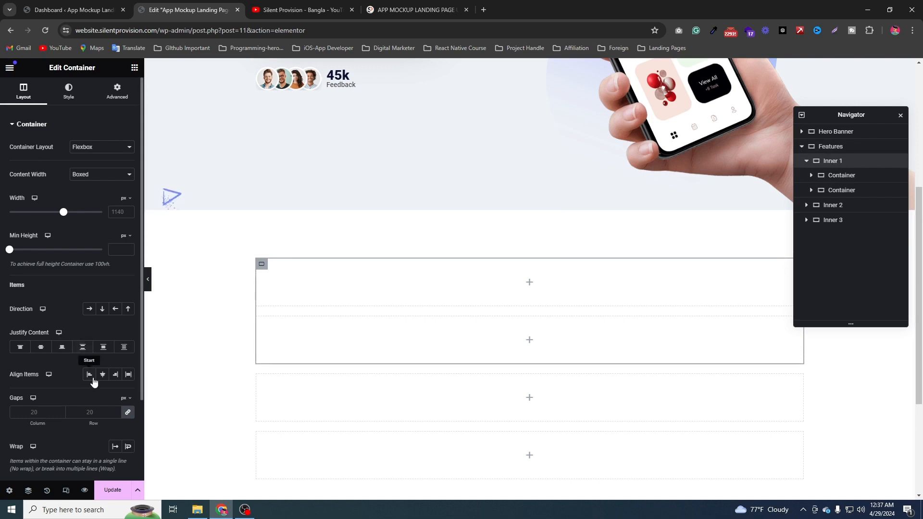
pyautogui.click(90, 309)
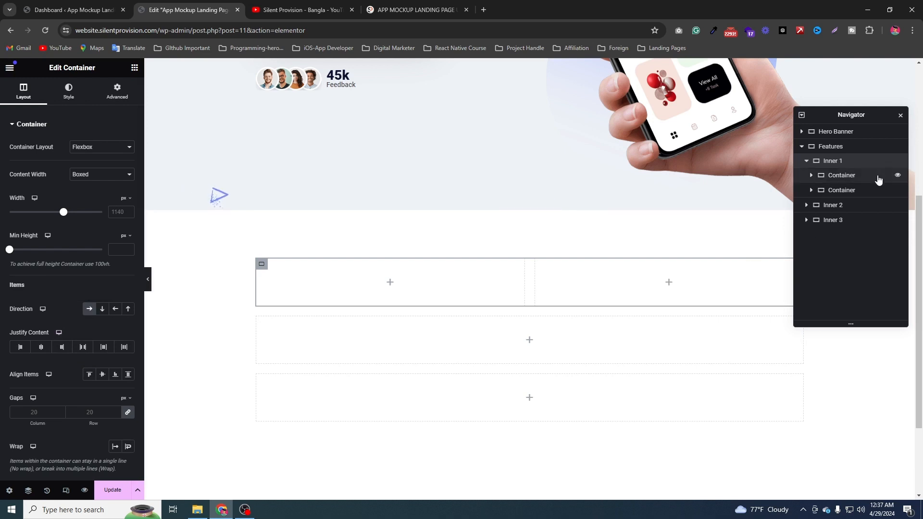
pyautogui.click(842, 176)
pyautogui.doubleClick(843, 176)
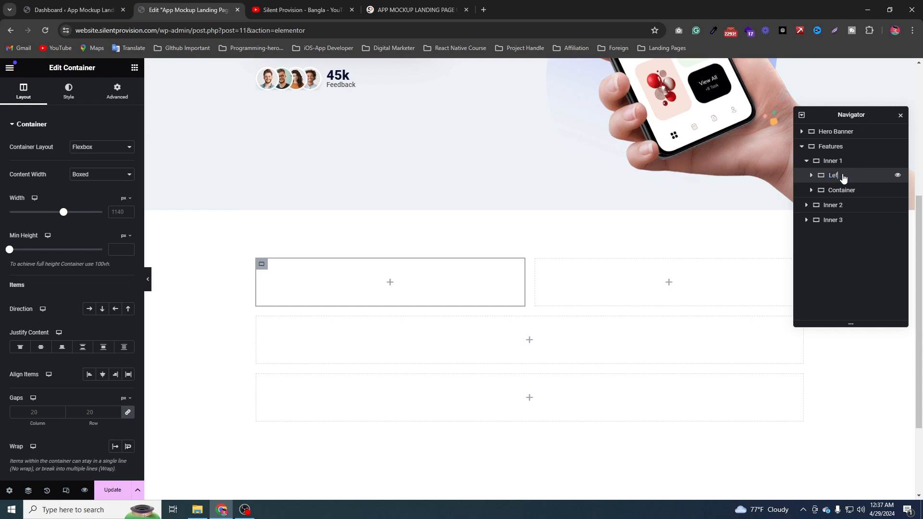
pyautogui.write('Left')
pyautogui.press('Return')
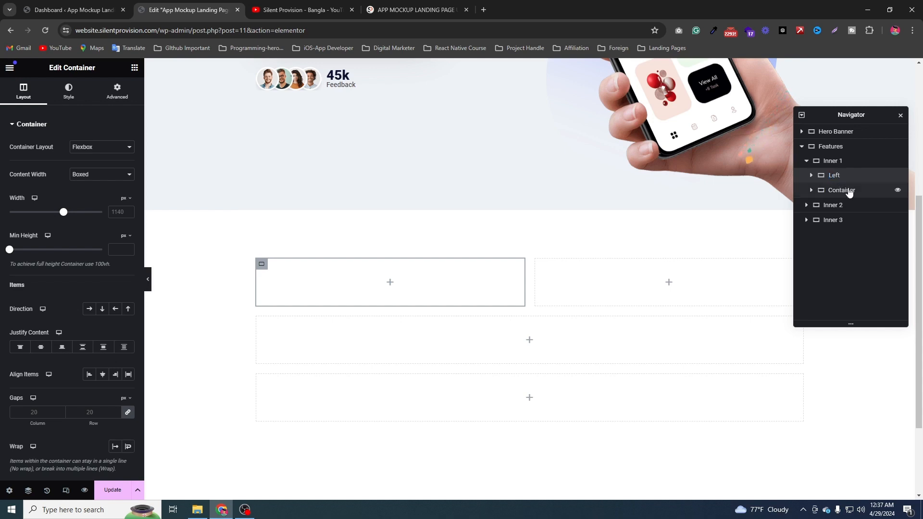
pyautogui.write('Container')
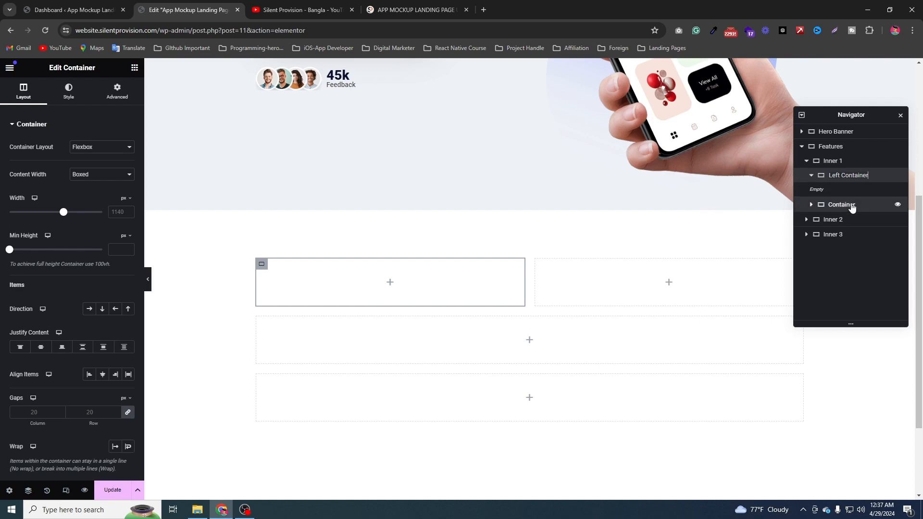
# Rename the second container inside Inner 1 "Right Container" and collapse both renamed entries in the Navigator
pyautogui.doubleClick(851, 206)
pyautogui.write('Right')
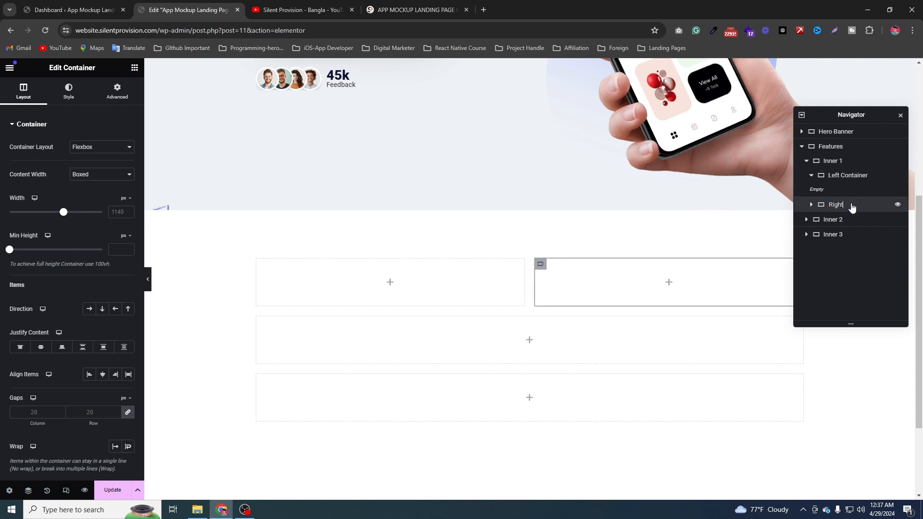
pyautogui.write(' Container')
pyautogui.click(871, 220)
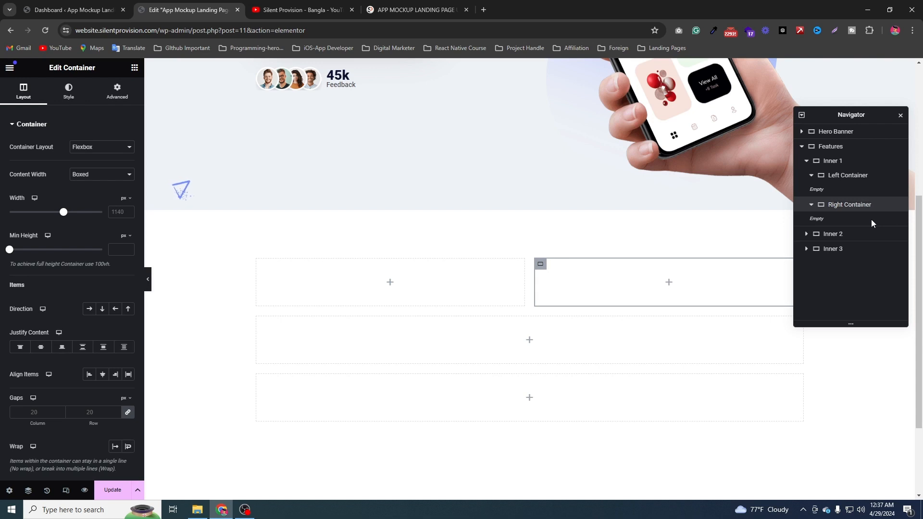
pyautogui.click(811, 176)
pyautogui.click(812, 191)
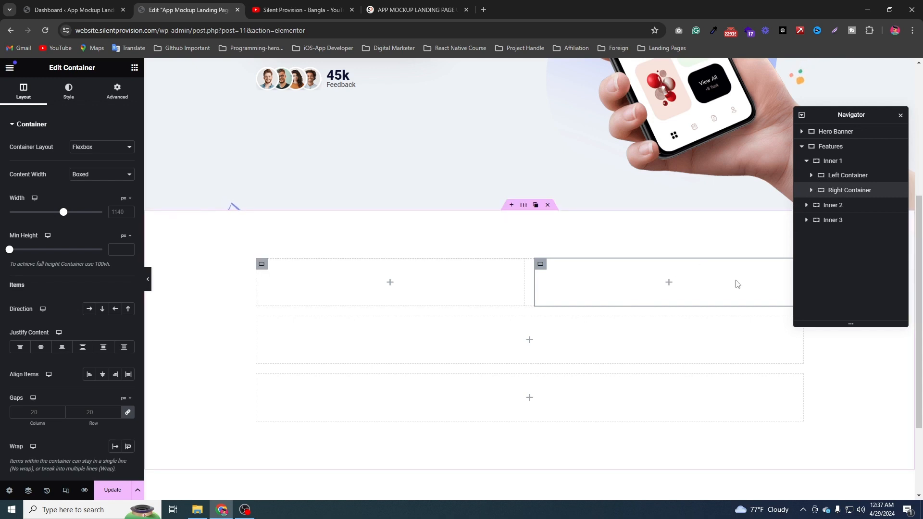
# Set the Left Container's content width to Full Width and its width to 50%
pyautogui.click(834, 176)
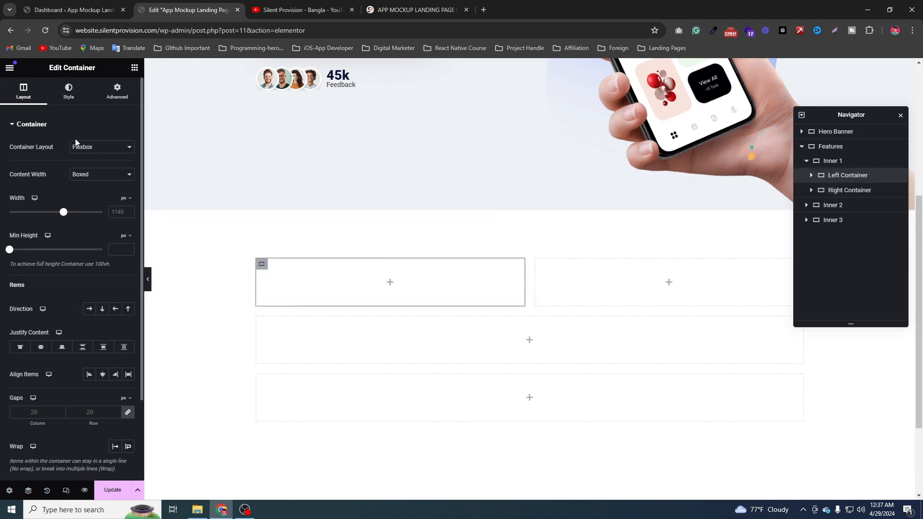
pyautogui.click(87, 177)
pyautogui.click(105, 194)
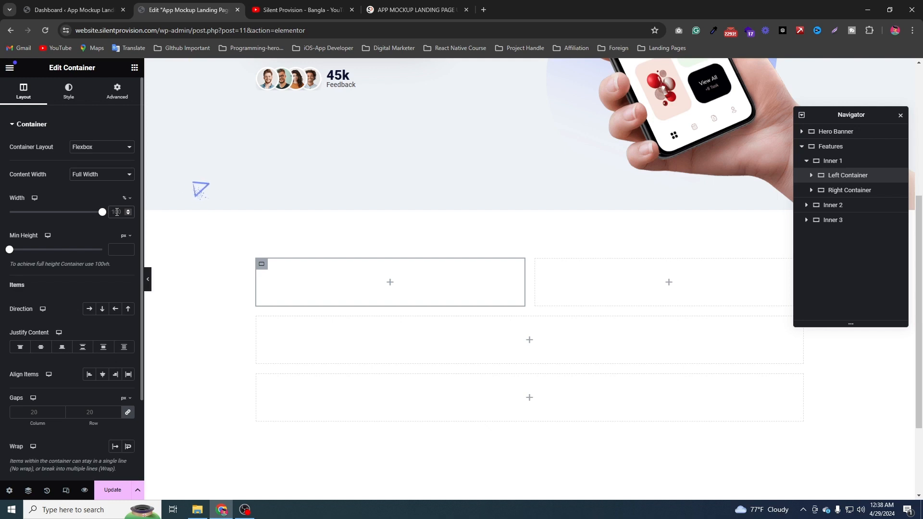
pyautogui.write('50')
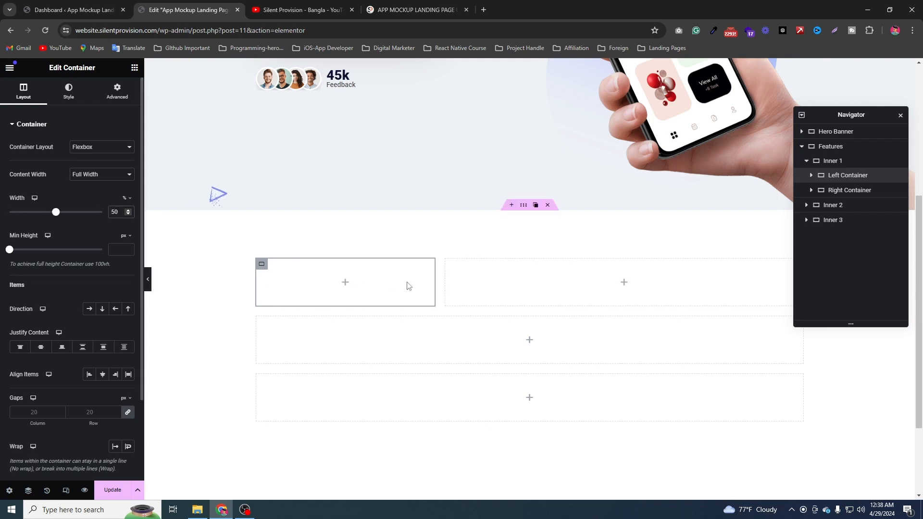
# Set the Right Container's content width to Full Width and its width to 50%
pyautogui.click(861, 192)
pyautogui.click(115, 177)
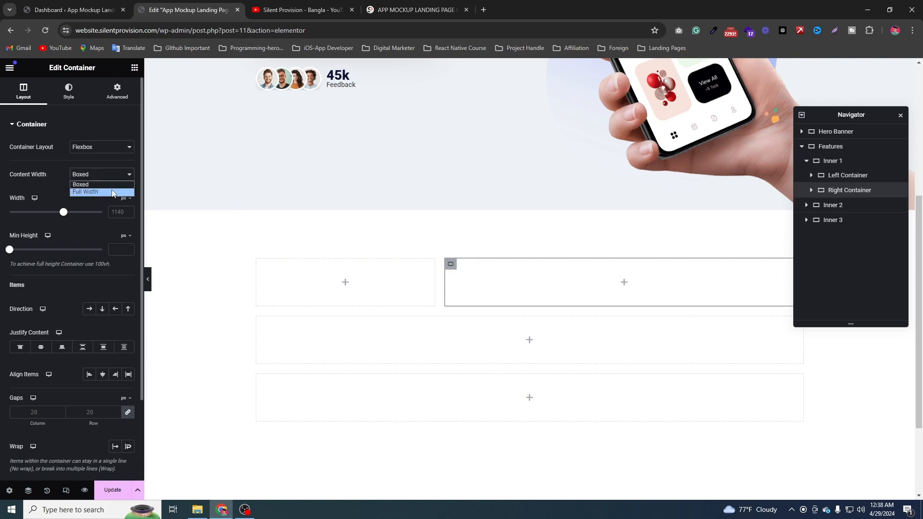
pyautogui.click(113, 192)
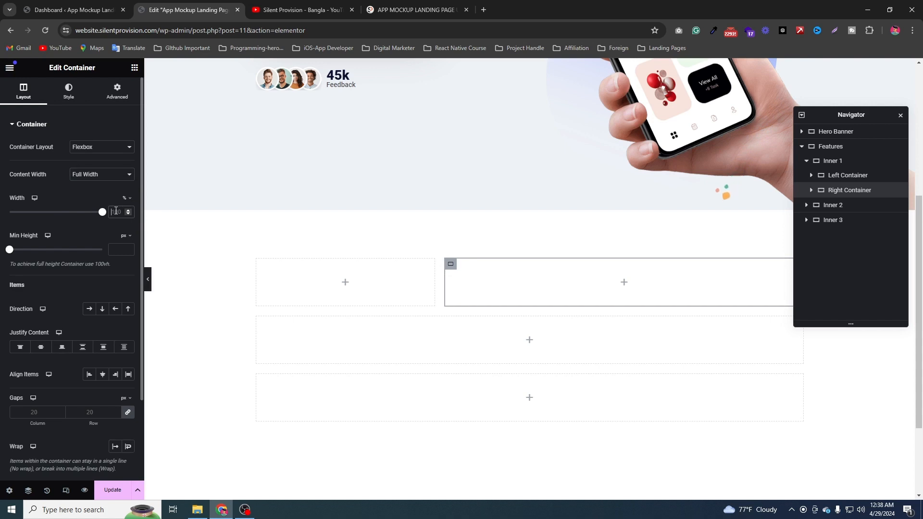
pyautogui.doubleClick(116, 212)
pyautogui.write('50')
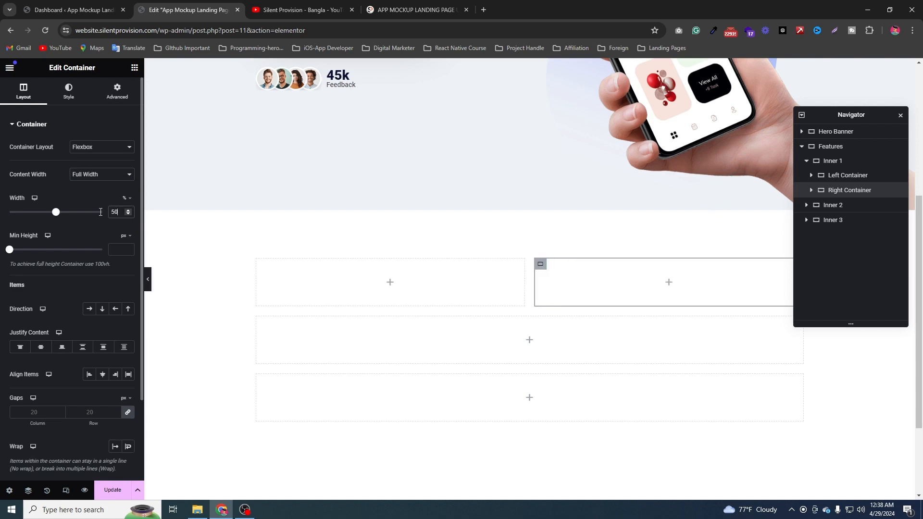
# Add a Heading widget to the Left Container and set its title to "How Does It Work"
pyautogui.click(135, 68)
pyautogui.moveTo(39, 290); pyautogui.dragTo(361, 290)
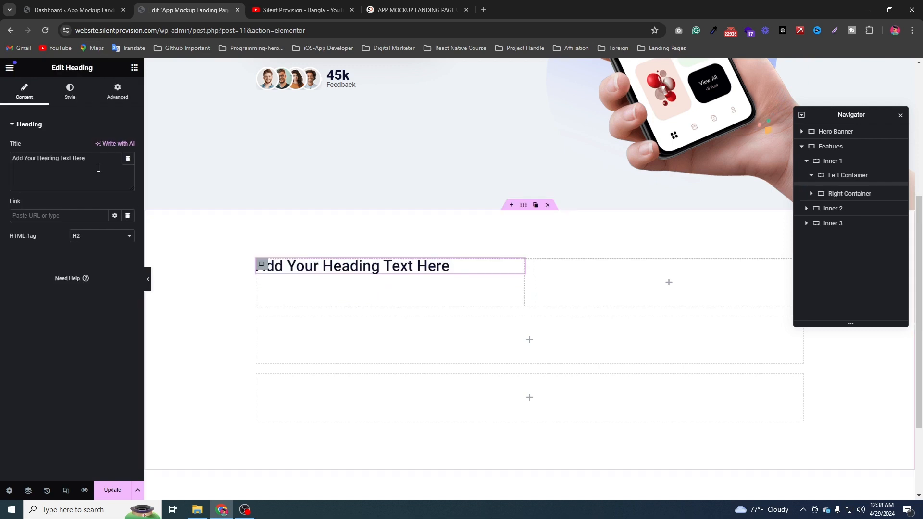
pyautogui.moveTo(102, 165); pyautogui.dragTo(1, 171)
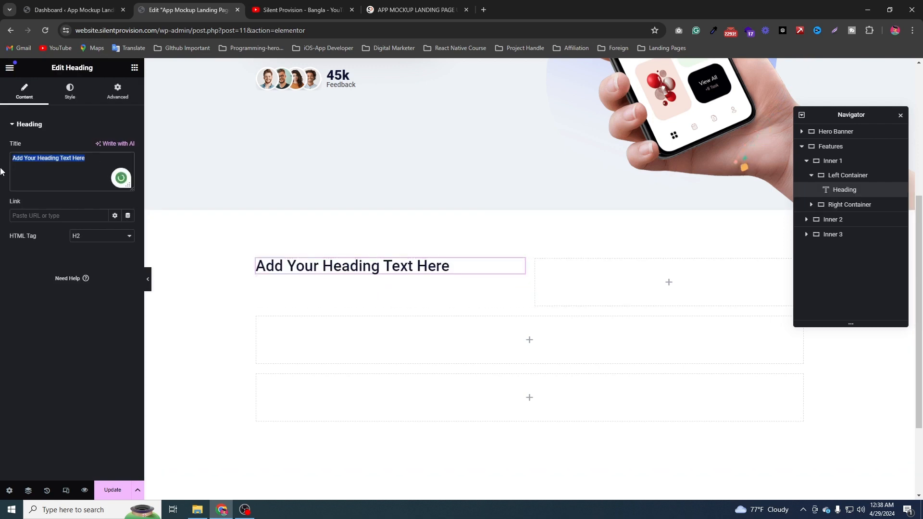
pyautogui.write('How ')
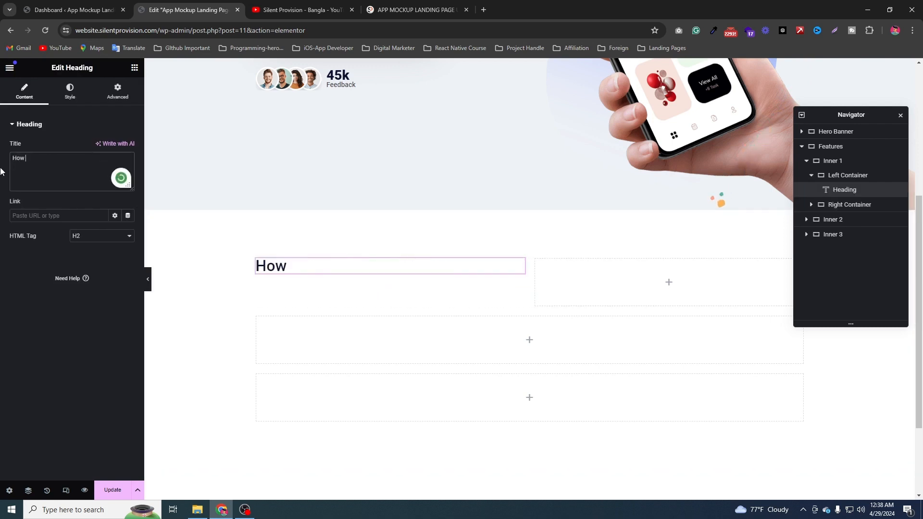
pyautogui.write('Does It Work')
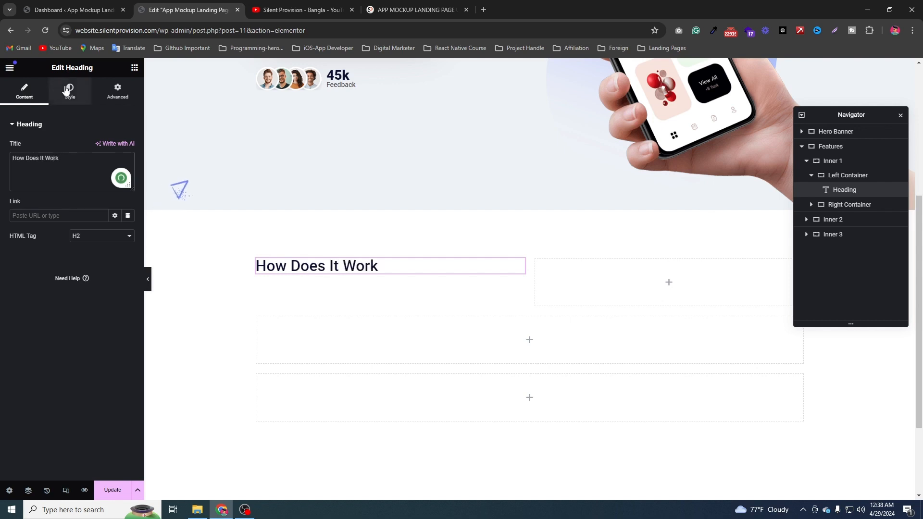
# Set the font weight of the "How Does It Work" heading to 700 (Bold) in its typography settings
pyautogui.click(68, 90)
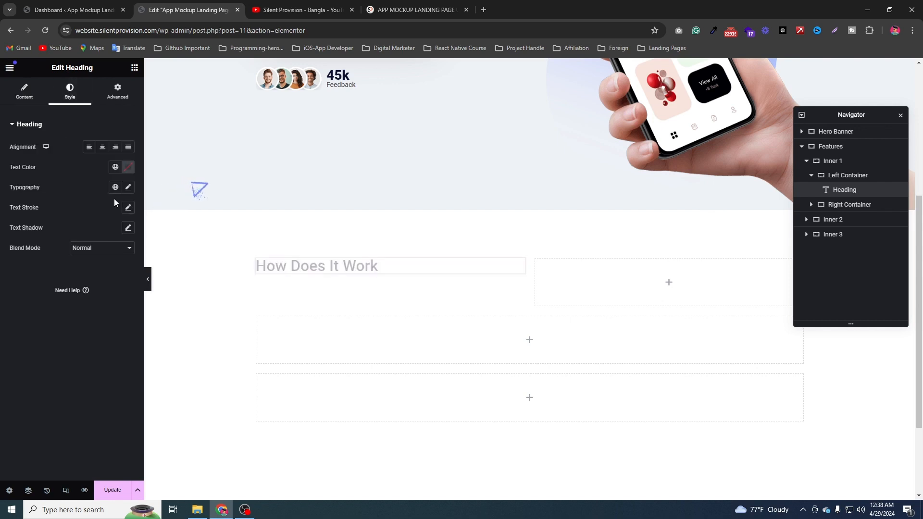
pyautogui.click(128, 187)
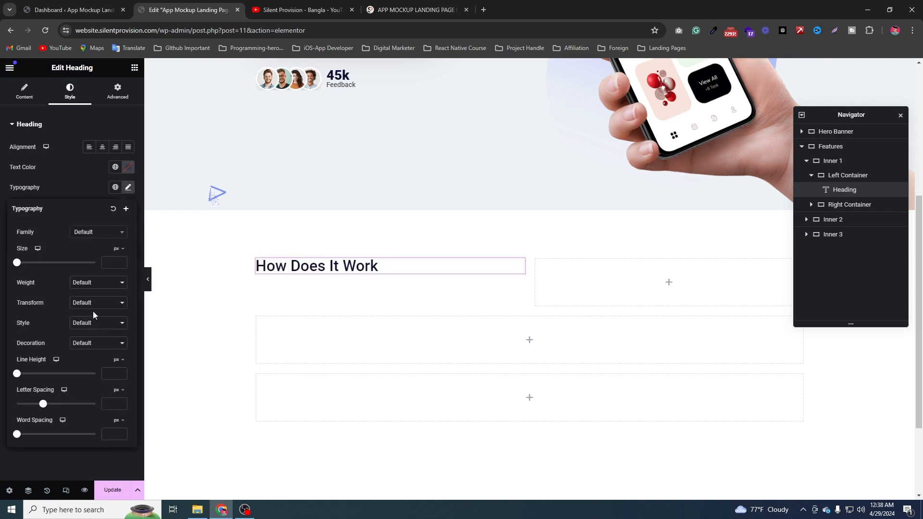
pyautogui.click(102, 323)
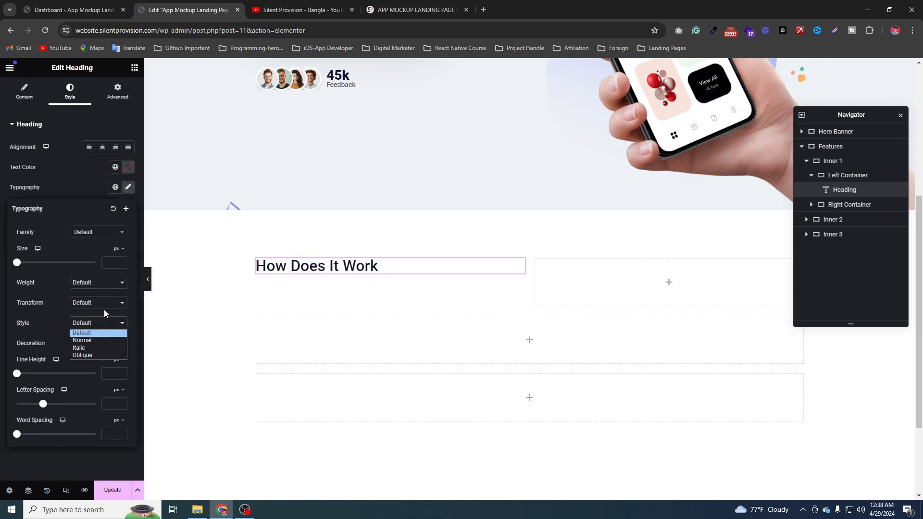
pyautogui.click(62, 317)
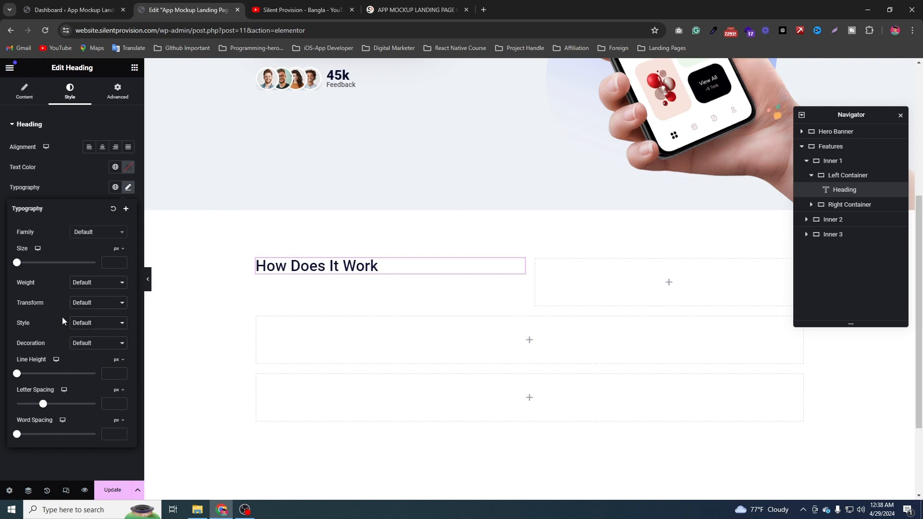
pyautogui.click(84, 326)
pyautogui.click(97, 283)
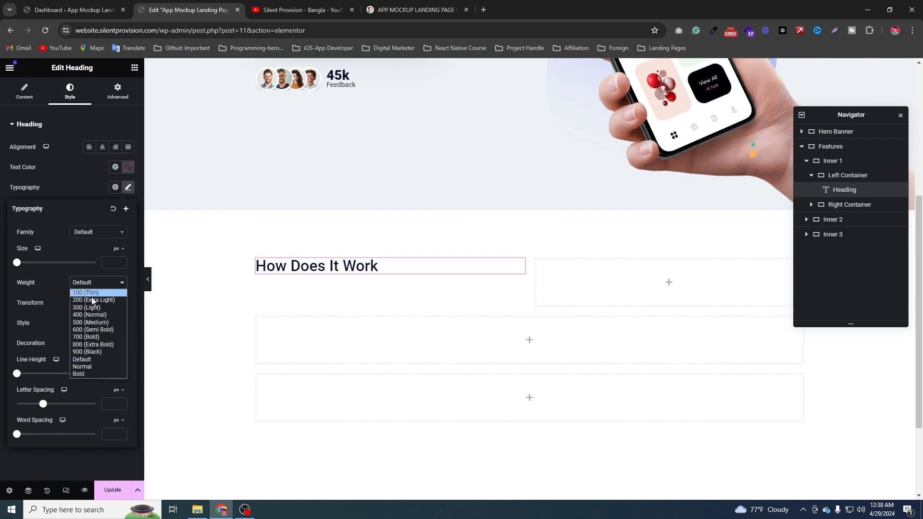
pyautogui.click(98, 337)
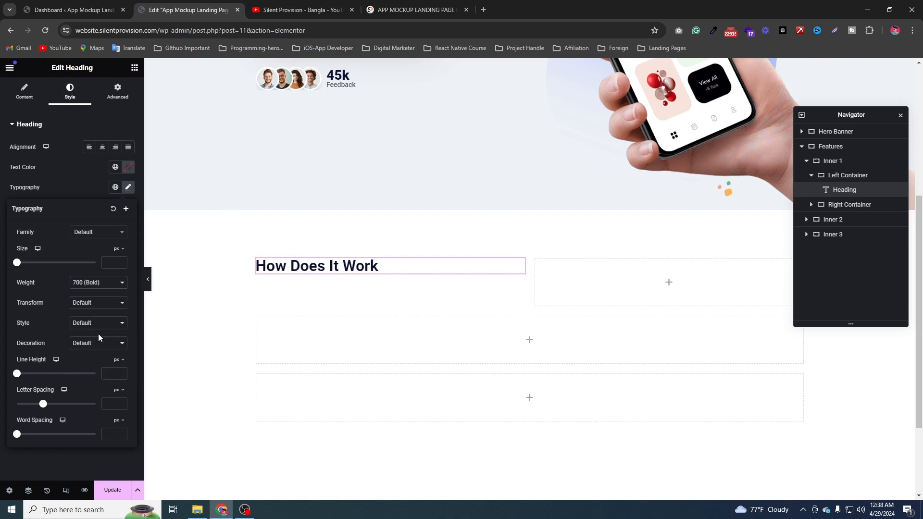
# Set the font size of the "How Does It Work" heading to 40 px
pyautogui.moveTo(17, 264); pyautogui.dragTo(34, 271)
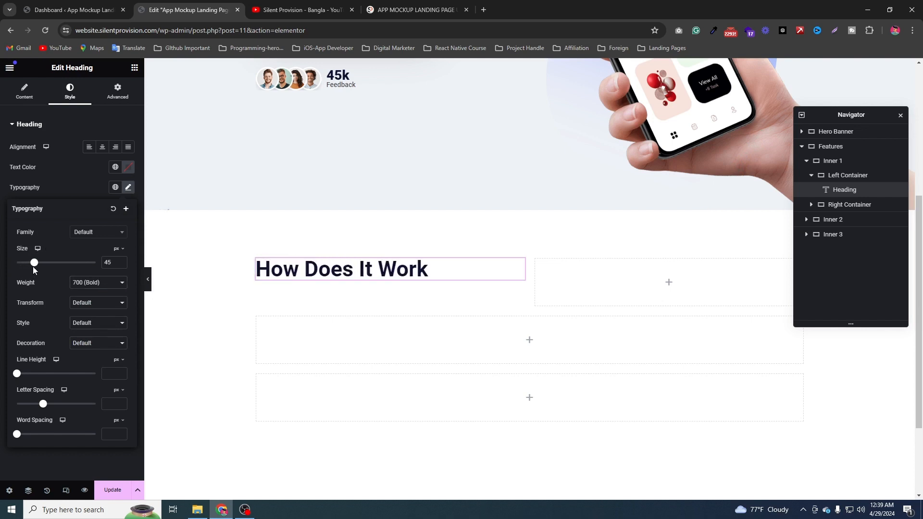
pyautogui.click(116, 263)
pyautogui.press('BackSpace')
pyautogui.write('0')
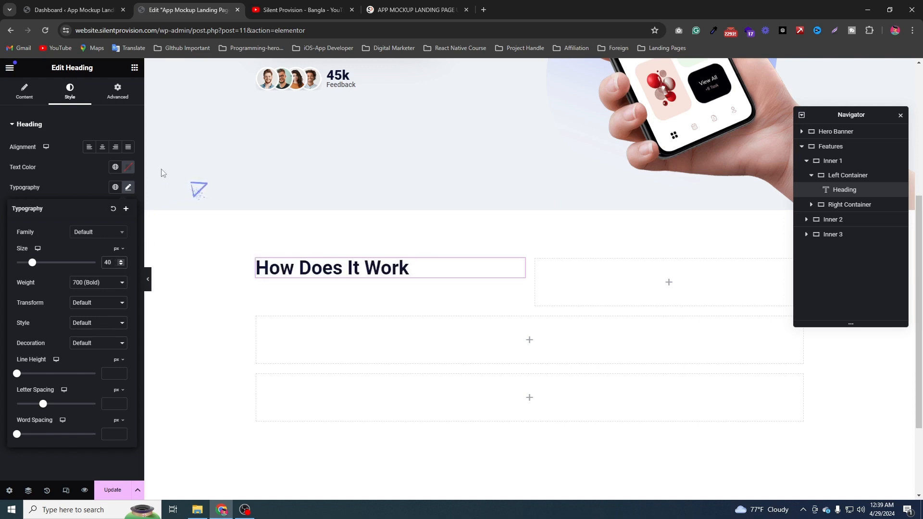
pyautogui.click(2, 184)
# Copy the hero banner's "Find the best application in the iLander" text widget and paste it below the "How Does It Work" heading
pyautogui.scroll(3, 281, 138)
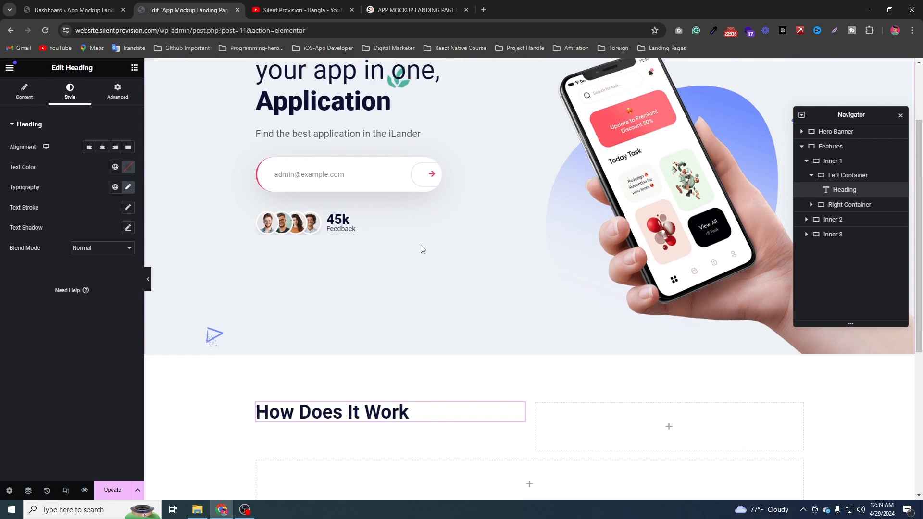
pyautogui.scroll(-2, 730, 135)
pyautogui.scroll(1, 769, 110)
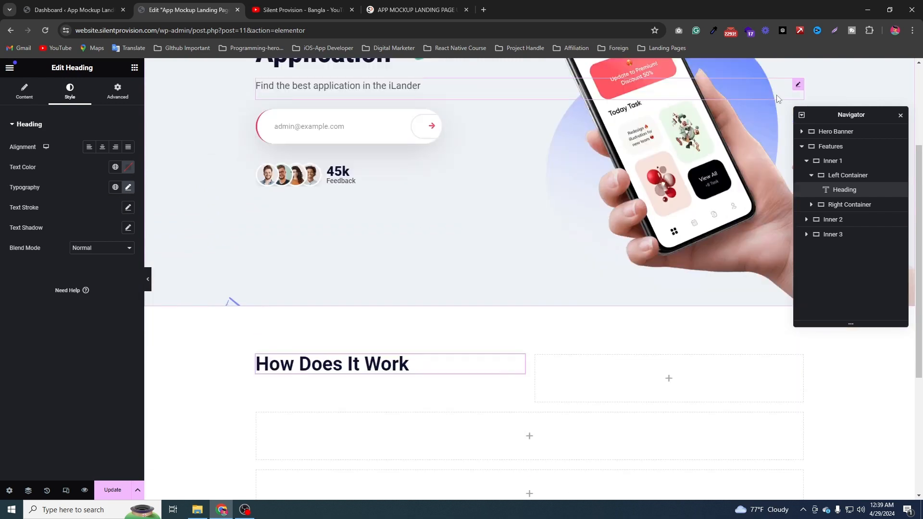
pyautogui.rightClick(795, 90)
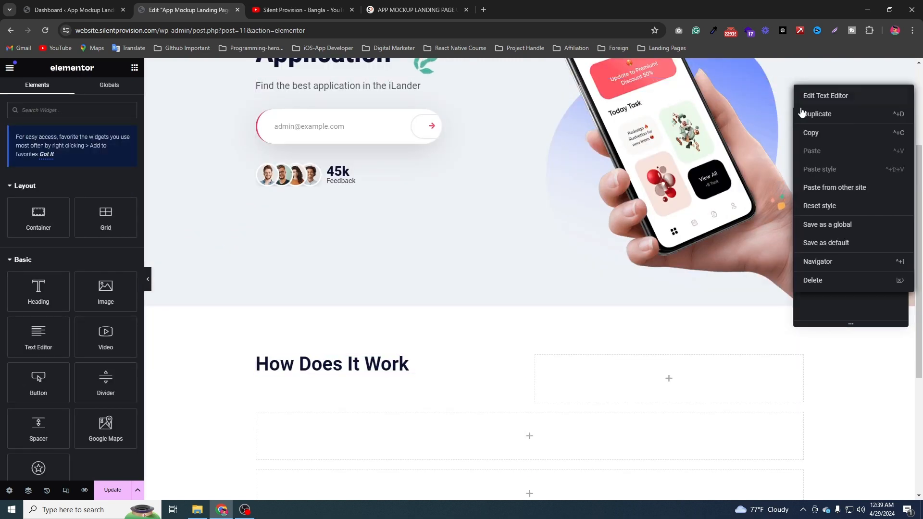
pyautogui.press('Escape')
pyautogui.scroll(-1, 469, 371)
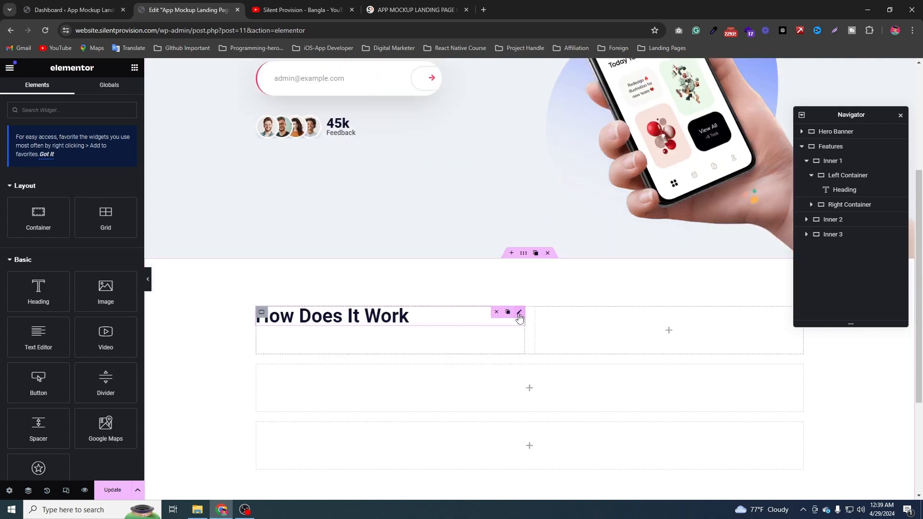
pyautogui.rightClick(519, 315)
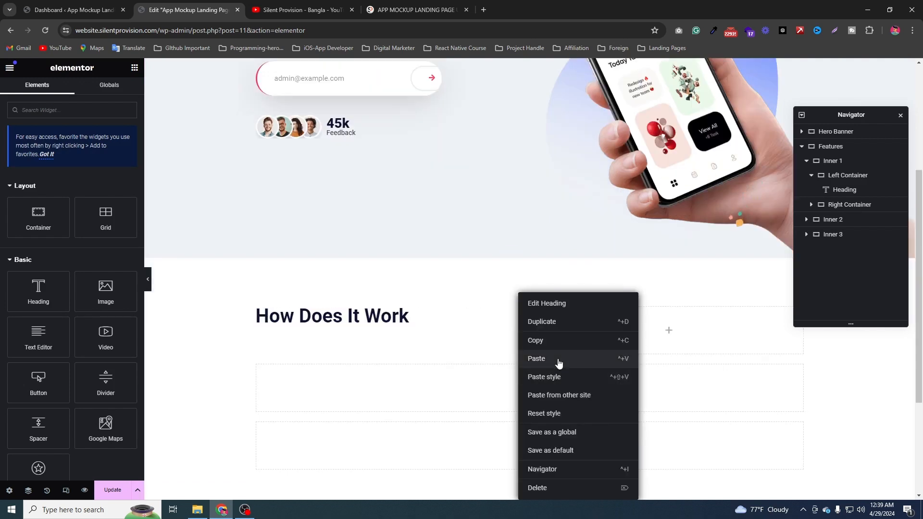
pyautogui.click(558, 364)
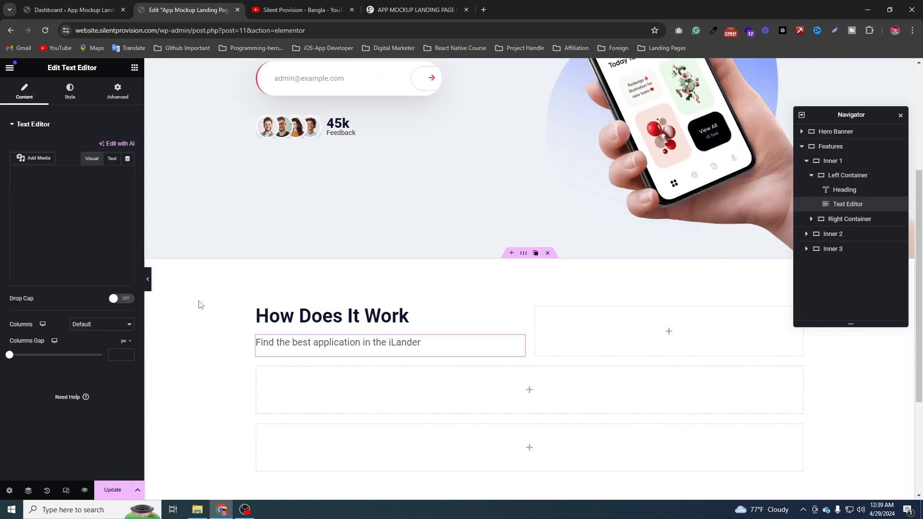
# Replace the pasted description below "How Does It Work" with "The Fully monty spriffing good time no biggie to grub fantastic."
pyautogui.click(112, 163)
pyautogui.moveTo(39, 203); pyautogui.dragTo(10, 220)
pyautogui.click(92, 158)
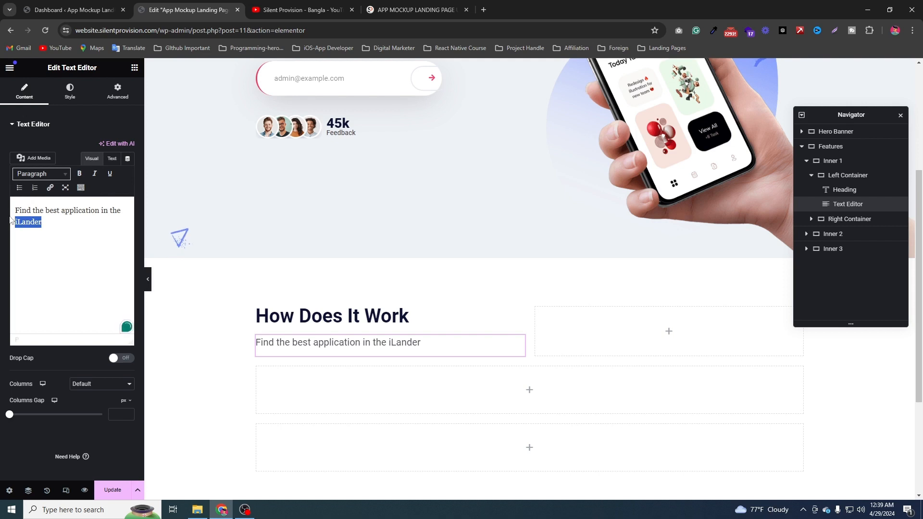
pyautogui.hotkey('ctrl', 'a')
pyautogui.press('BackSpace')
pyautogui.write('The ')
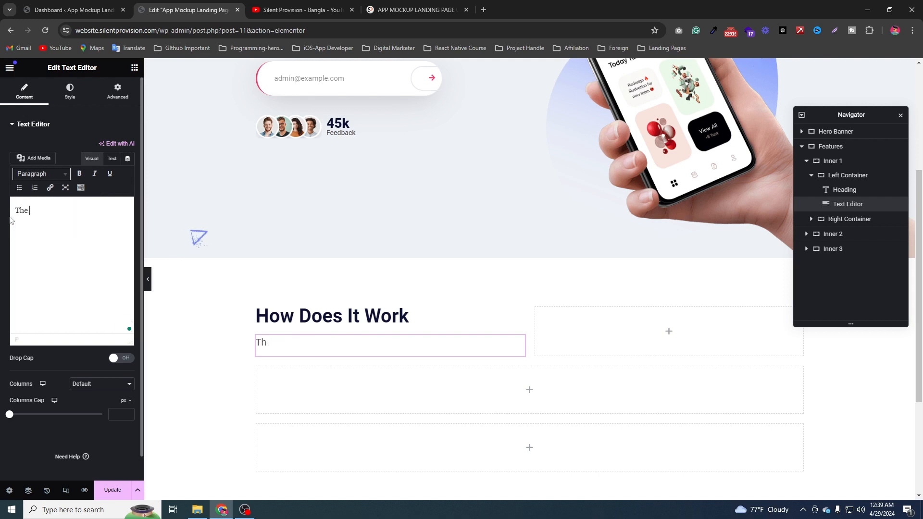
pyautogui.write('Fully  monty spri')
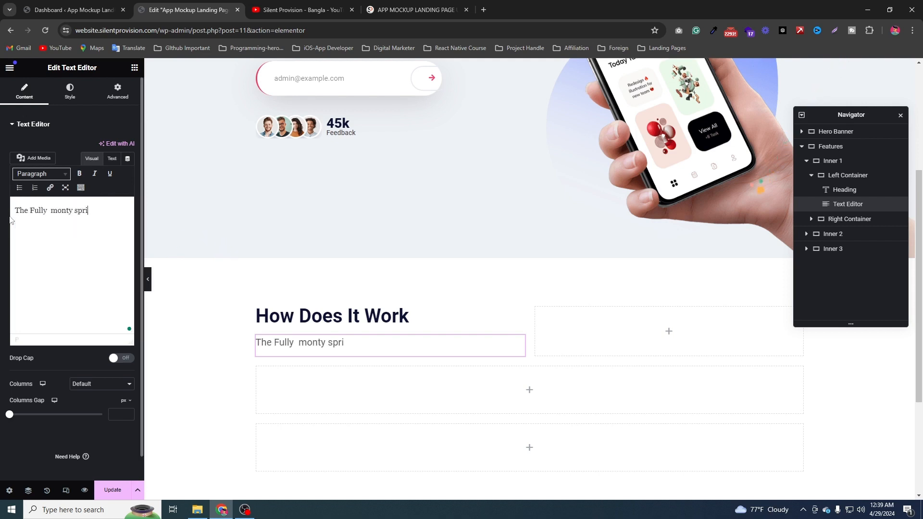
pyautogui.write('ffing good time no biggie to grus')
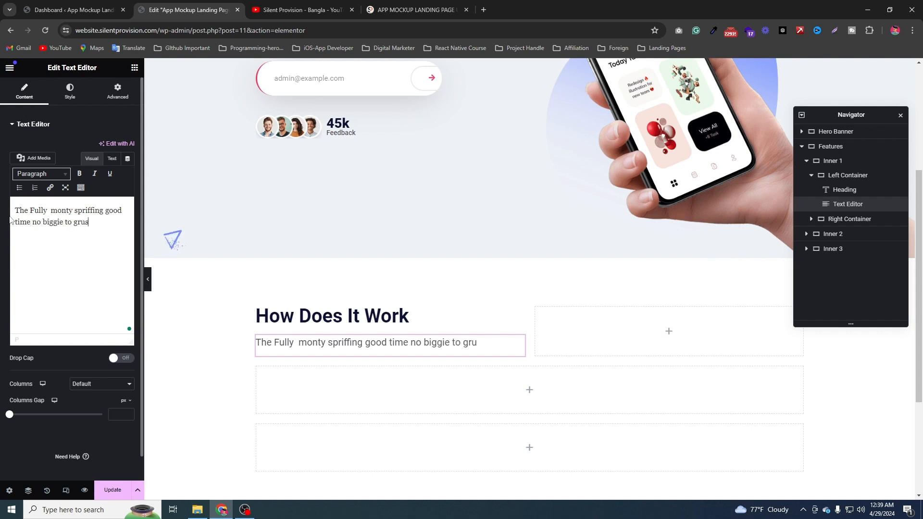
pyautogui.press('BackSpace')
pyautogui.write('b fantastic.')
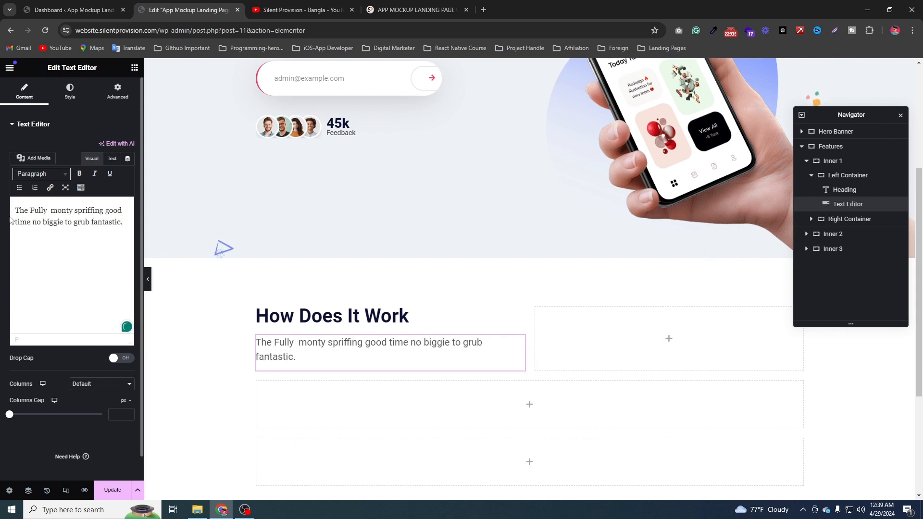
# Set the description text's typography to a font size of 18 px and a line height of 20 px
pyautogui.click(81, 97)
pyautogui.click(128, 187)
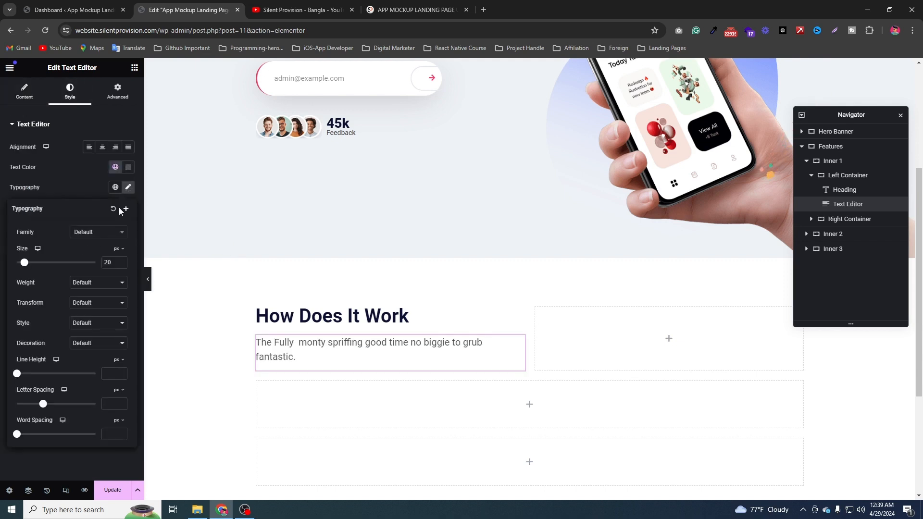
pyautogui.write('18')
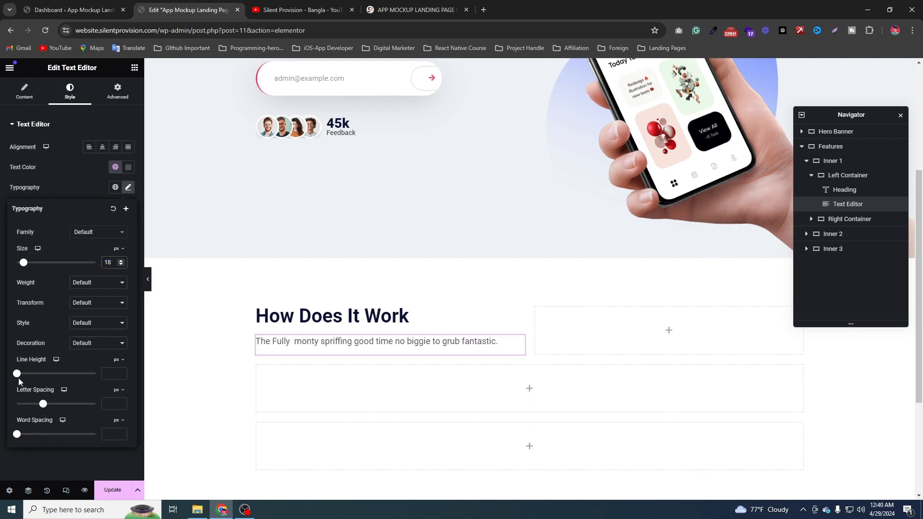
pyautogui.moveTo(18, 378); pyautogui.dragTo(33, 384)
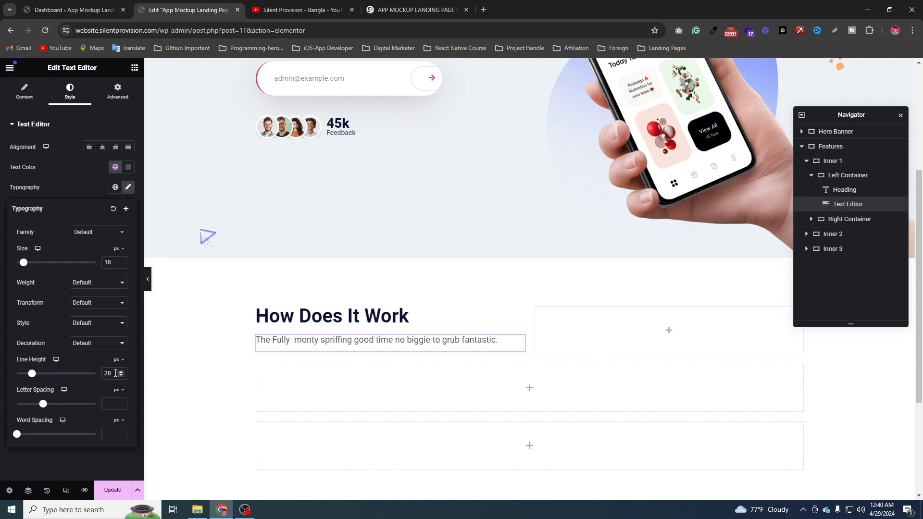
# Add a Button widget to the Right Container and set its text to "View All Features"
pyautogui.click(135, 68)
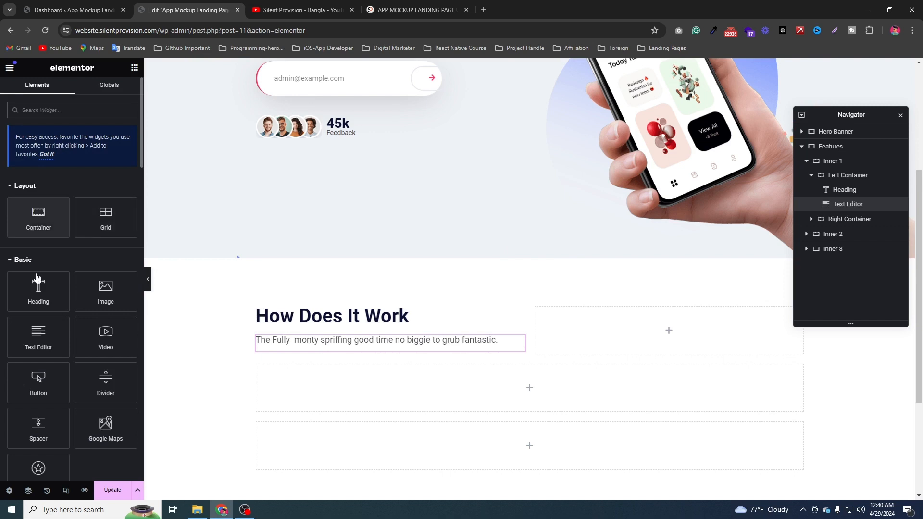
pyautogui.scroll(-1, 56, 369)
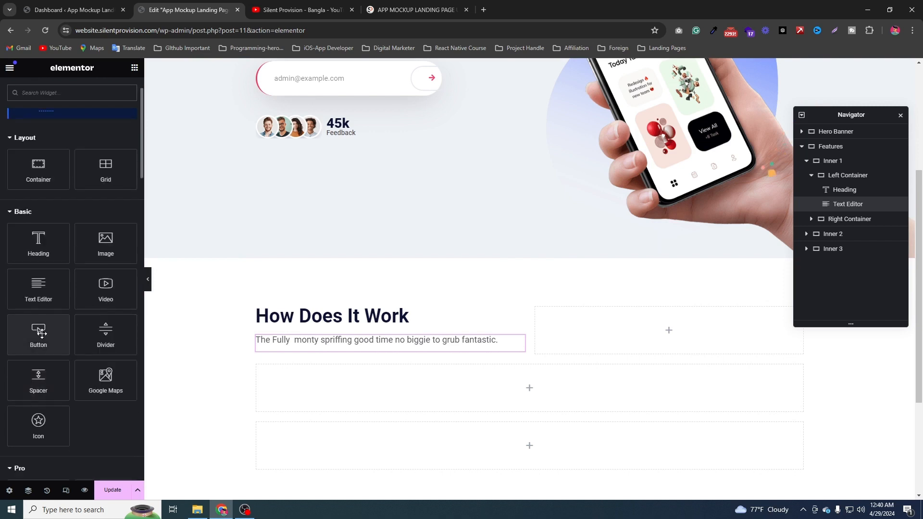
pyautogui.moveTo(39, 333); pyautogui.dragTo(585, 333)
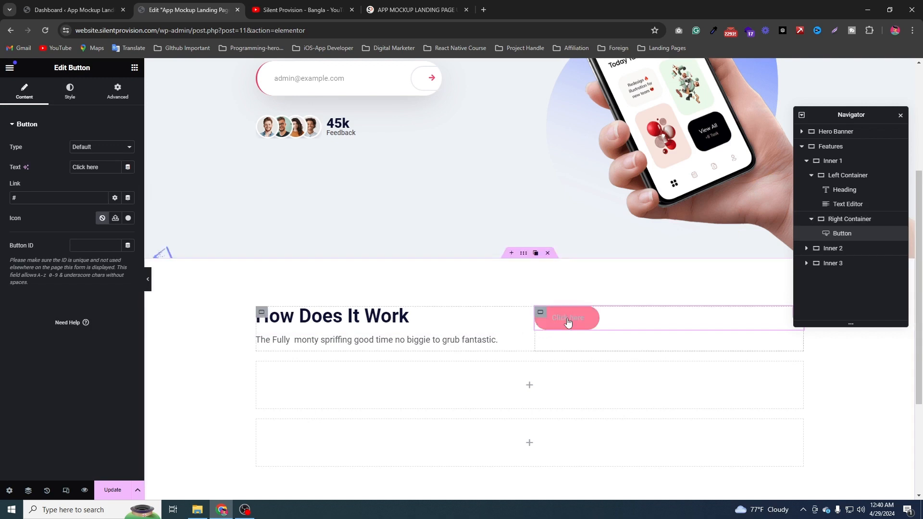
pyautogui.click(16, 172)
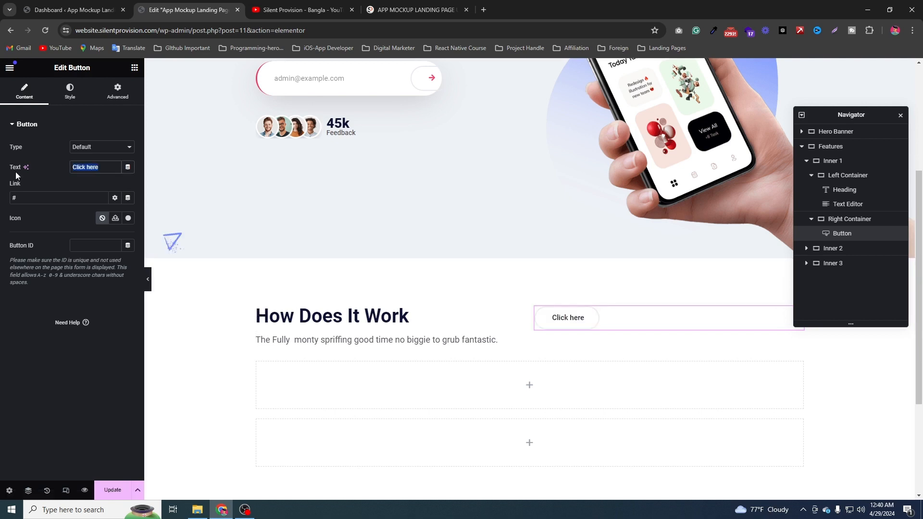
pyautogui.write('Viw')
pyautogui.press('BackSpace')
pyautogui.write('ew All Featur')
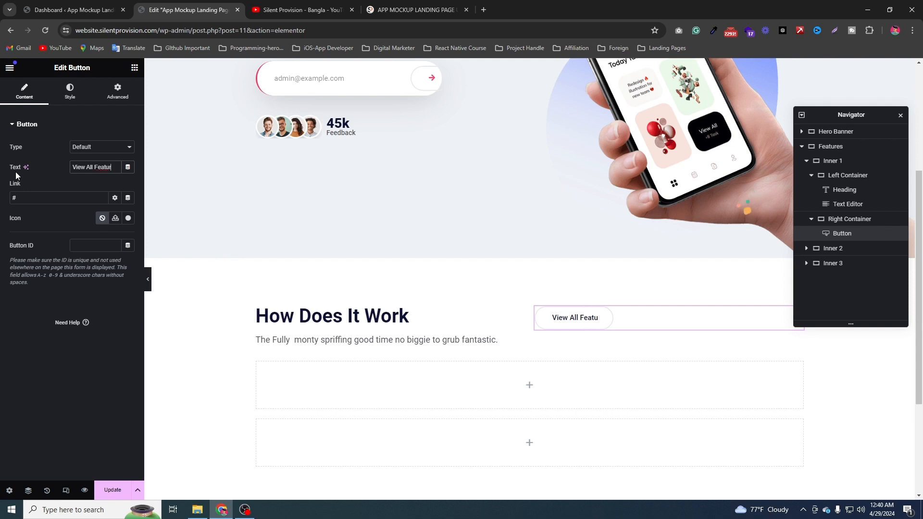
pyautogui.write('es')
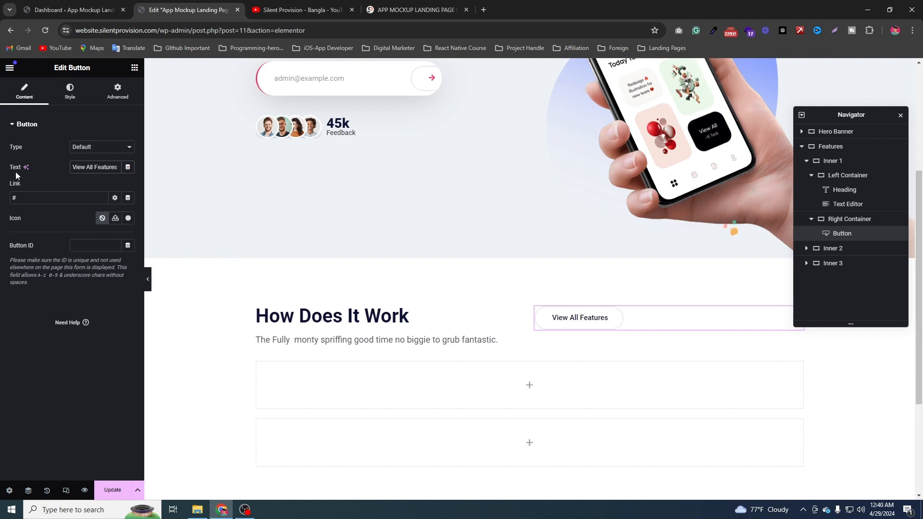
# Give the "View All Features" button the solid arrow-right icon from the icon library and position it after the text
pyautogui.click(128, 218)
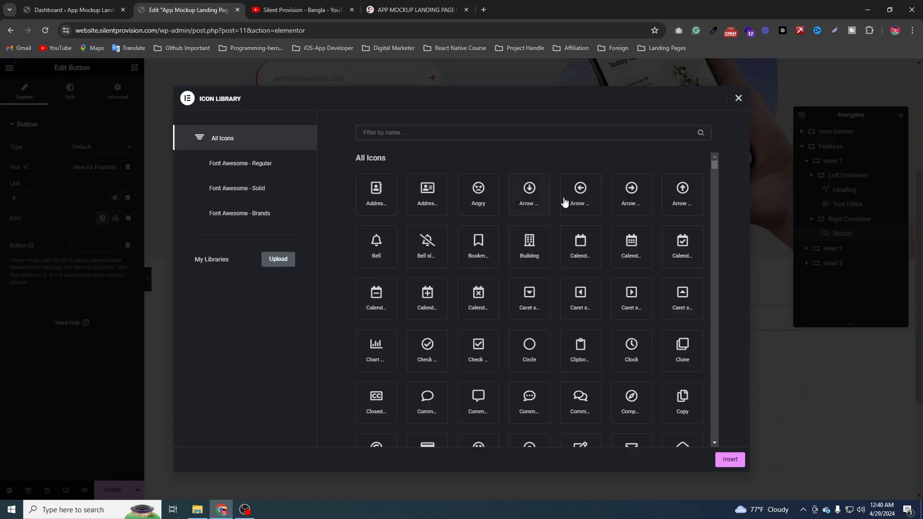
pyautogui.click(528, 132)
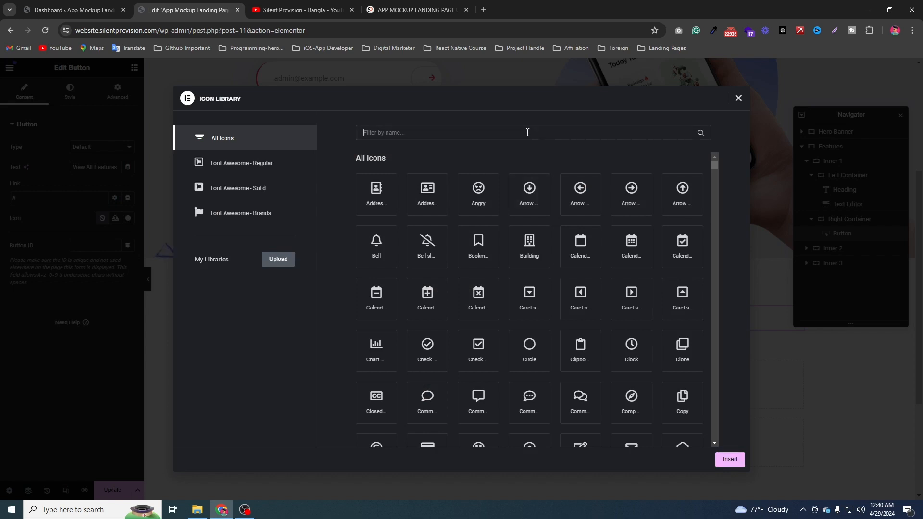
pyautogui.write('right')
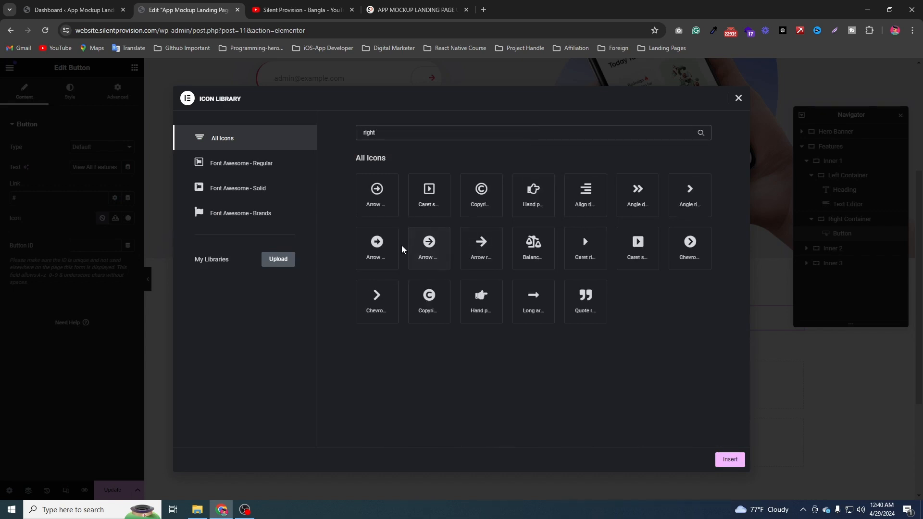
pyautogui.click(479, 244)
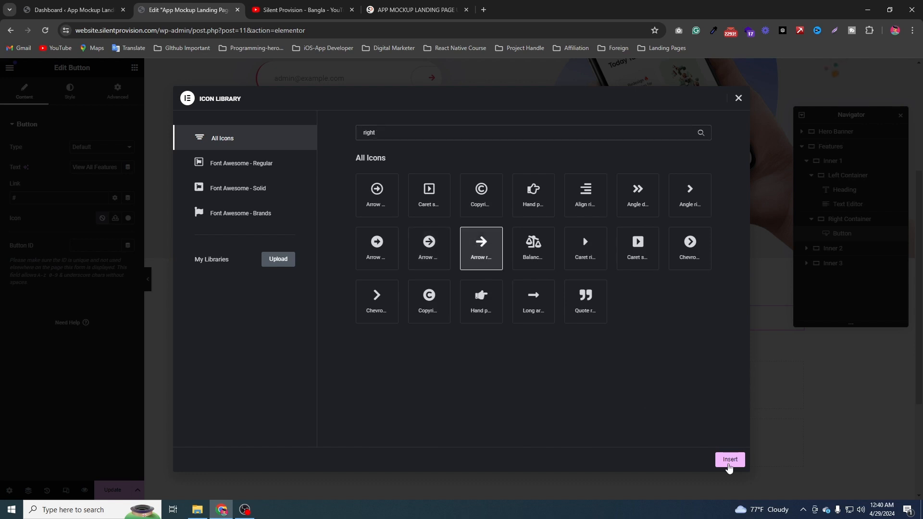
pyautogui.click(730, 460)
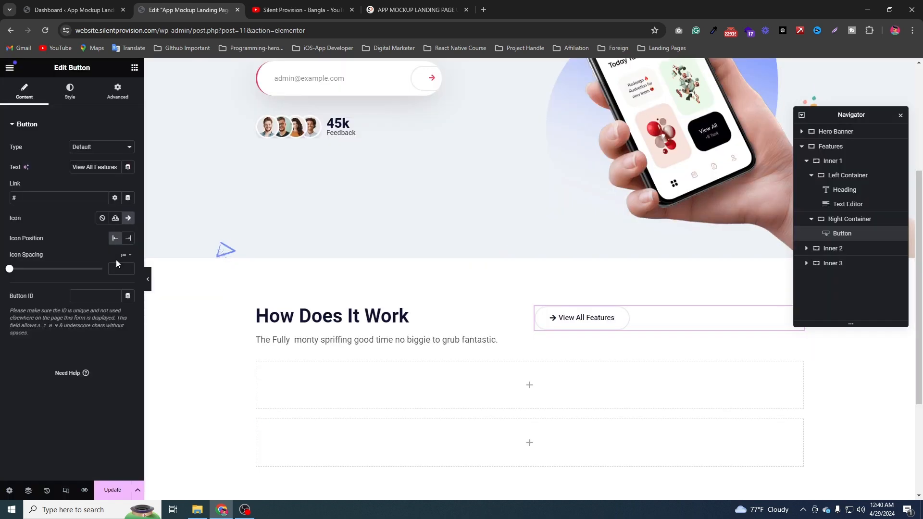
pyautogui.click(127, 240)
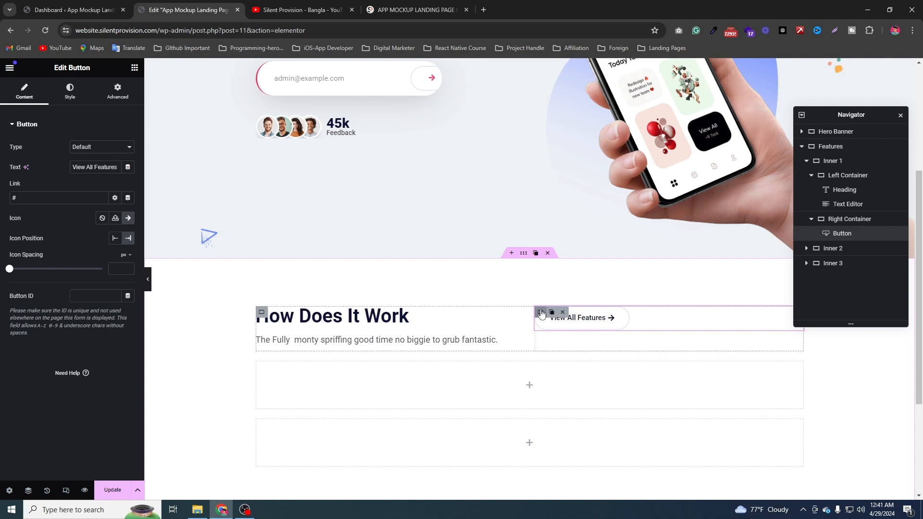
# Set the Right Container's Justify Content and Align Items both to End
pyautogui.click(861, 225)
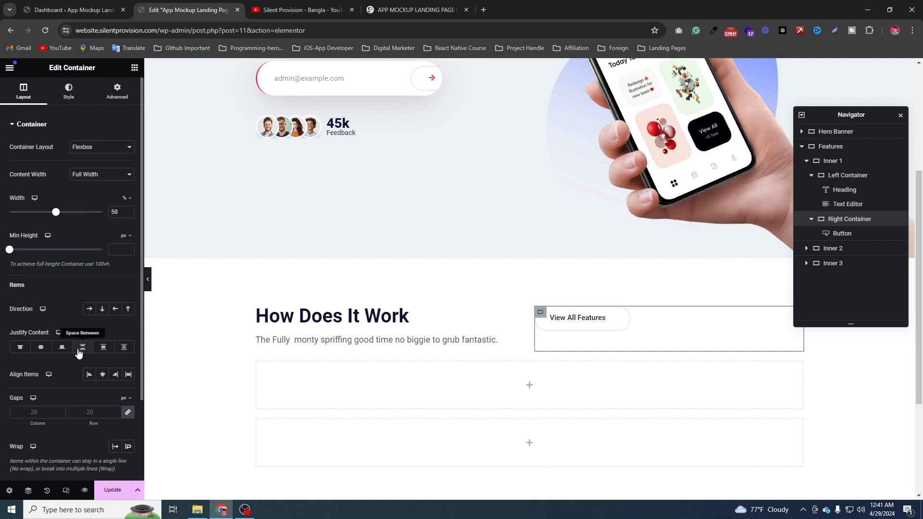
pyautogui.click(63, 349)
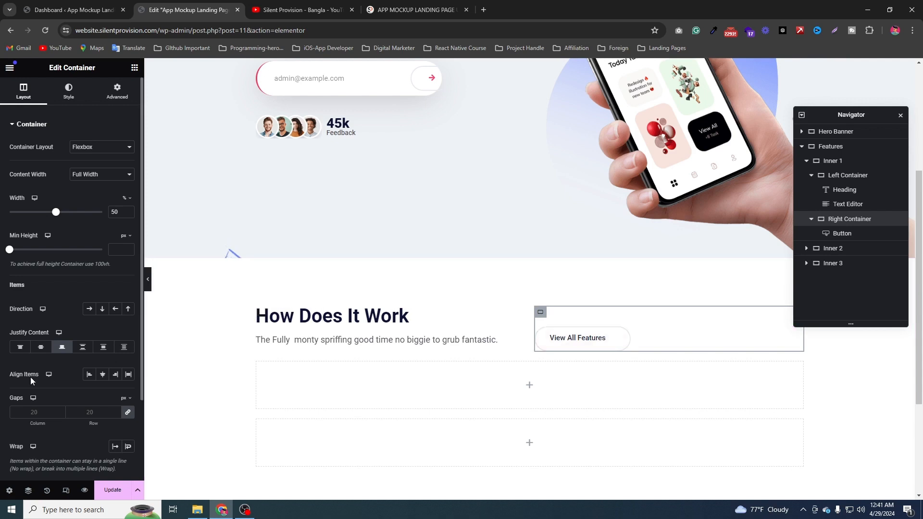
pyautogui.click(115, 379)
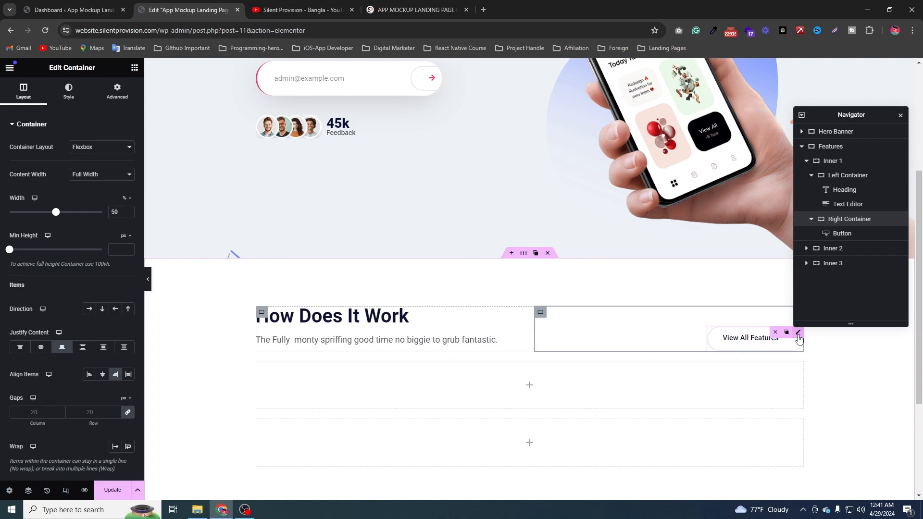
# Set the "View All Features" button's normal text color to the global color Black Main
pyautogui.click(798, 334)
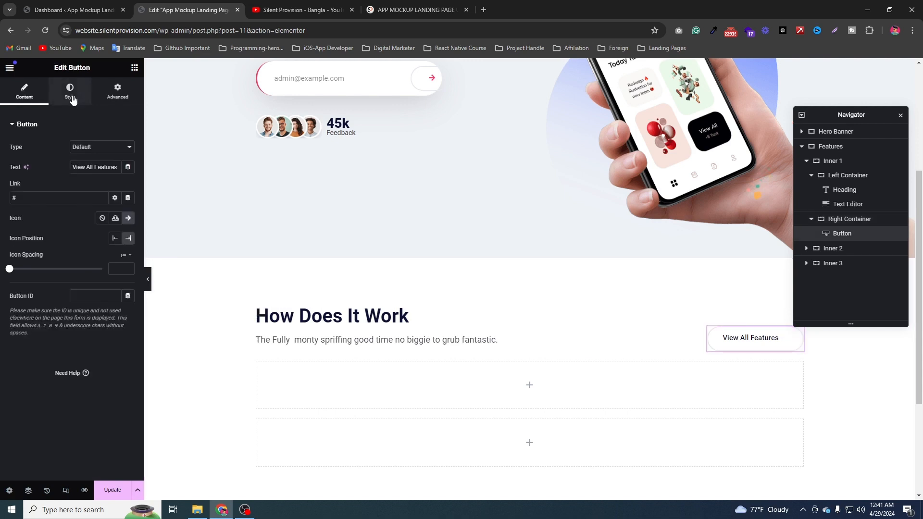
pyautogui.click(72, 98)
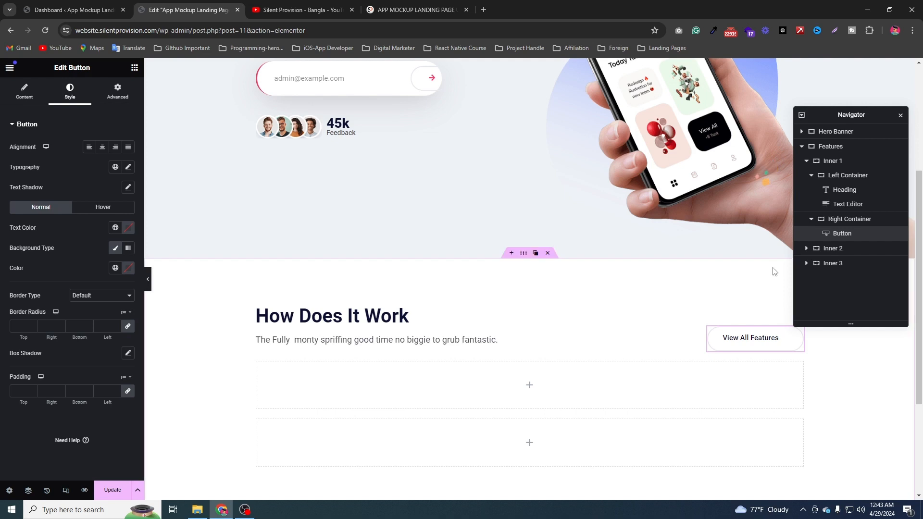
pyautogui.click(123, 229)
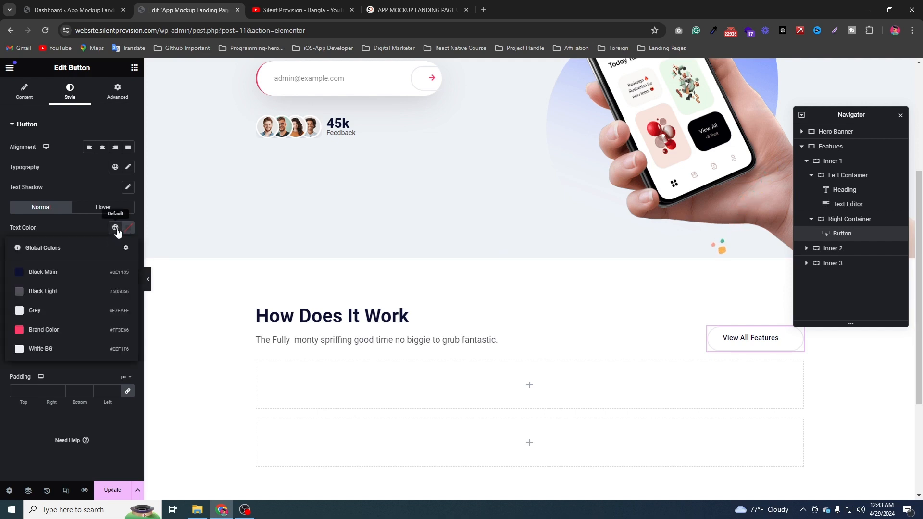
pyautogui.click(71, 280)
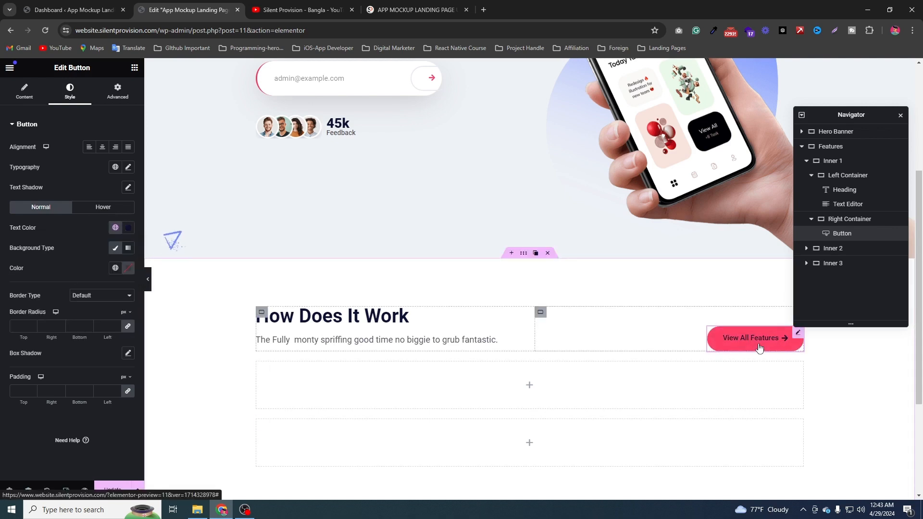
# Set the "View All Features" button's hover text color to white
pyautogui.click(128, 207)
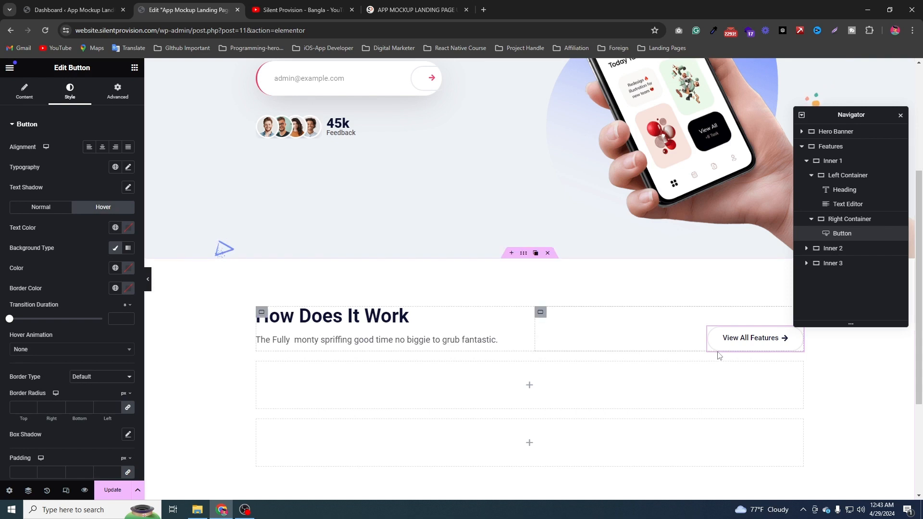
pyautogui.click(127, 228)
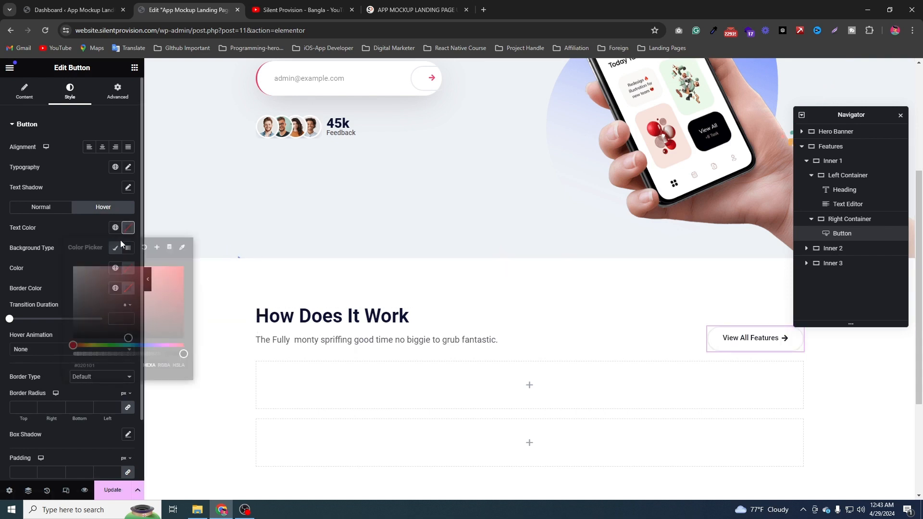
pyautogui.moveTo(96, 283); pyautogui.dragTo(29, 260)
pyautogui.click(5, 262)
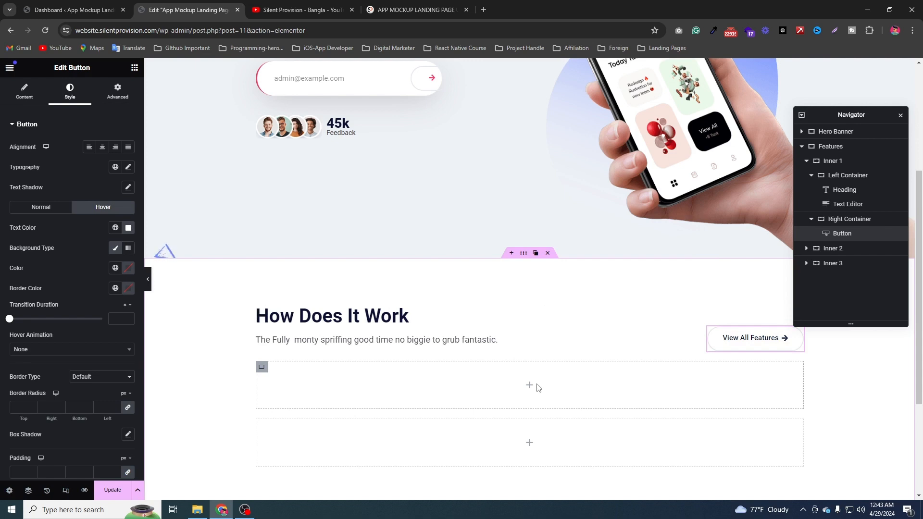
# Collapse Inner 1 in the Navigator and give the Inner 2 container an unlinked top margin of 40 px
pyautogui.click(807, 162)
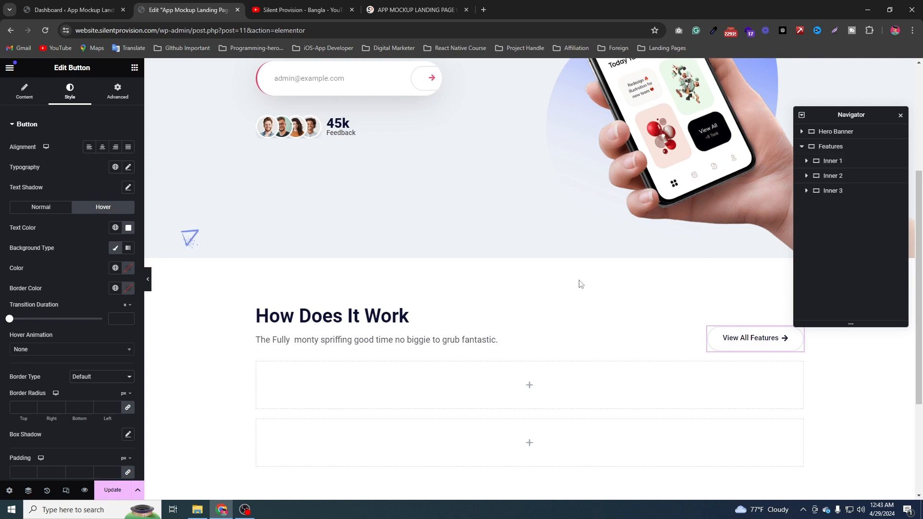
pyautogui.click(841, 177)
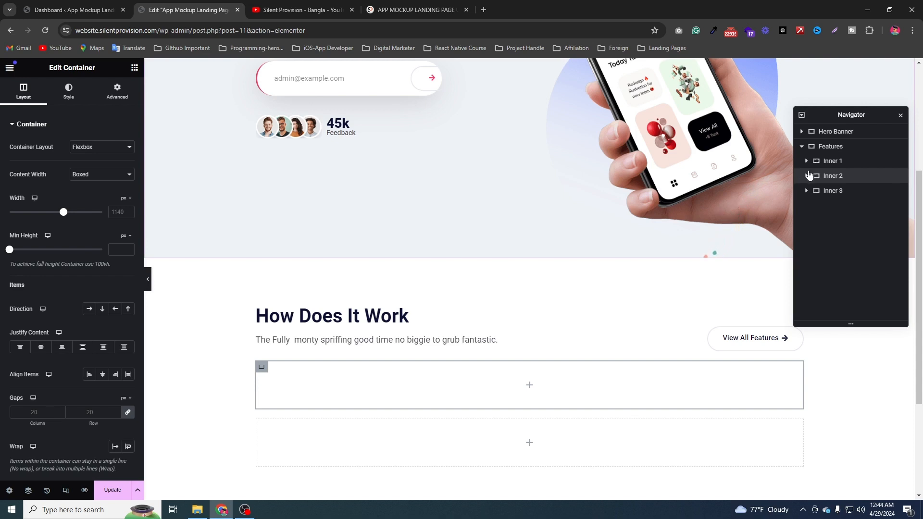
pyautogui.click(122, 97)
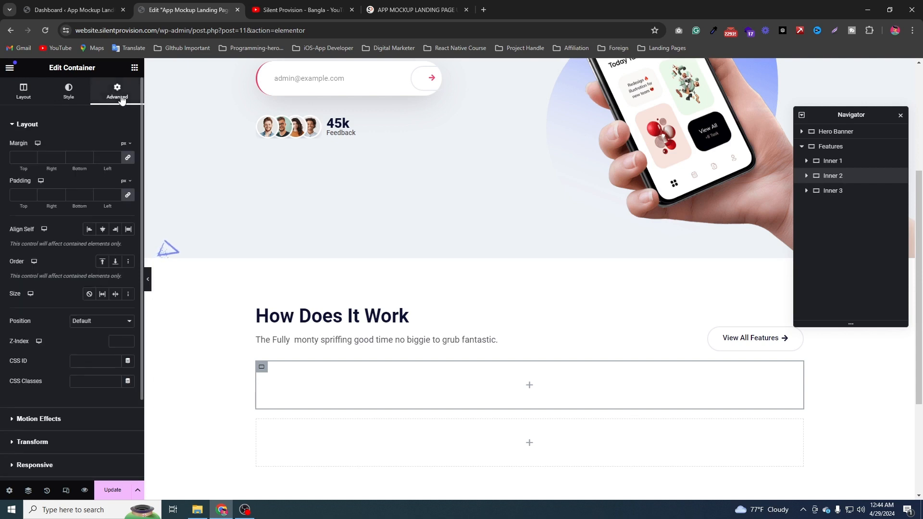
pyautogui.click(129, 158)
pyautogui.click(18, 156)
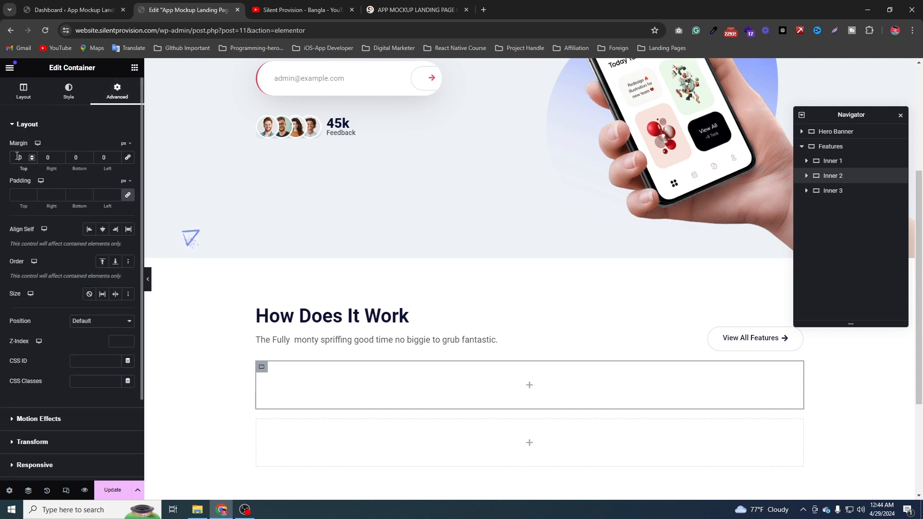
pyautogui.write('40')
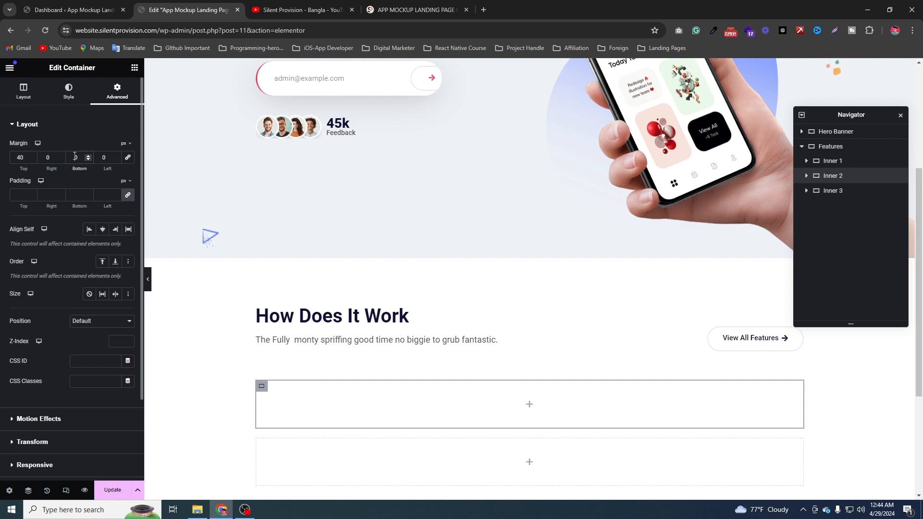
# Set the Inner 2 container's bottom margin to 60 px and add a nested container inside it
pyautogui.click(75, 157)
pyautogui.write('60')
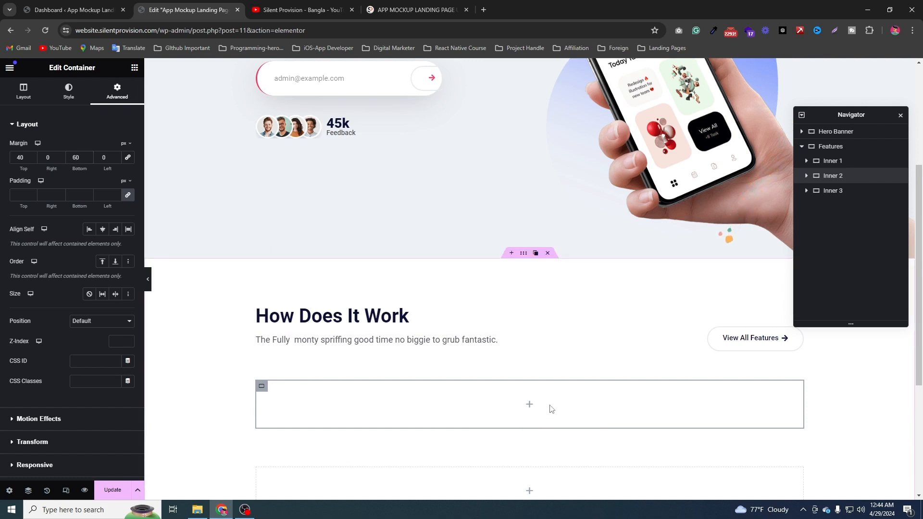
pyautogui.click(134, 67)
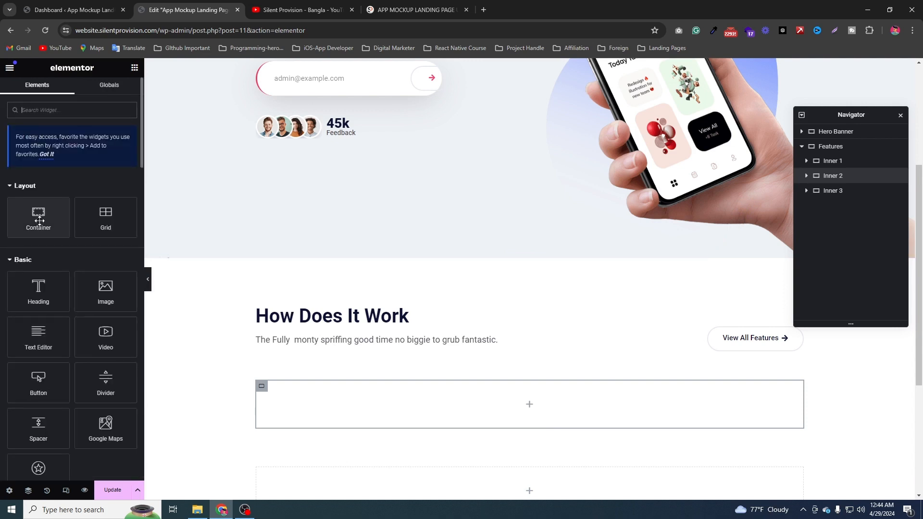
pyautogui.moveTo(39, 220); pyautogui.dragTo(416, 409)
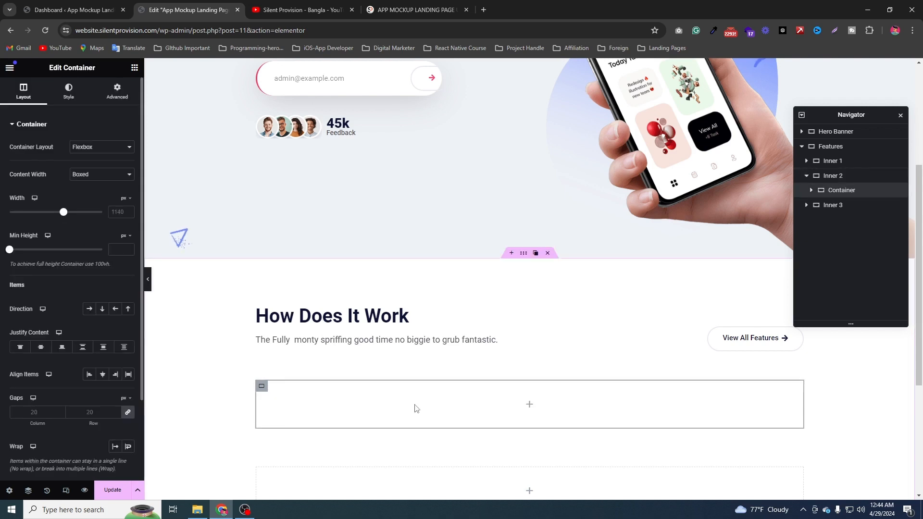
# Rename the new container inside Inner 2 as Single Card
pyautogui.doubleClick(851, 191)
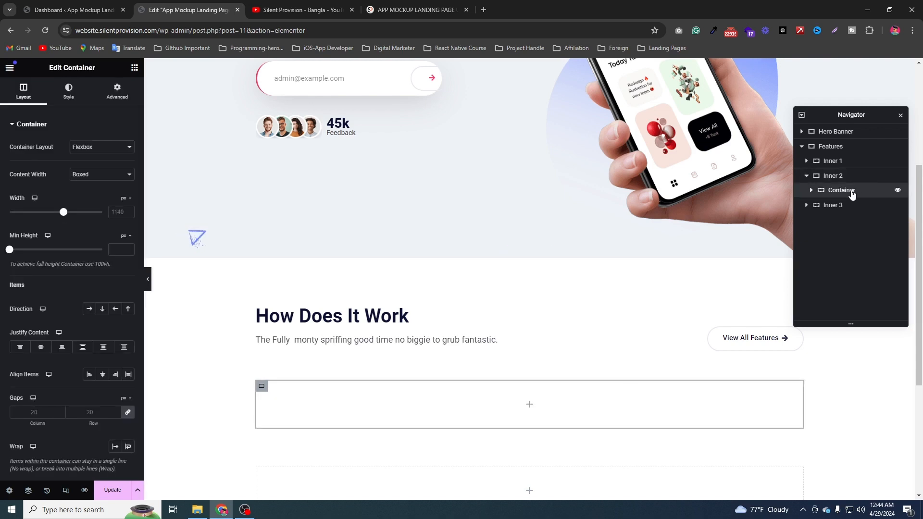
pyautogui.write('Single')
pyautogui.press('Return')
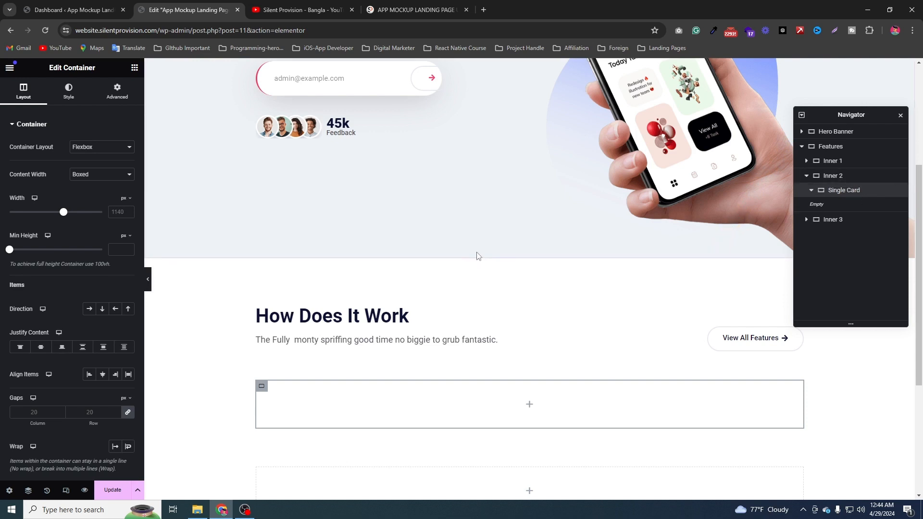
# Set the Single Card container's content width to Full Width and its width to 32%
pyautogui.click(102, 148)
pyautogui.click(85, 160)
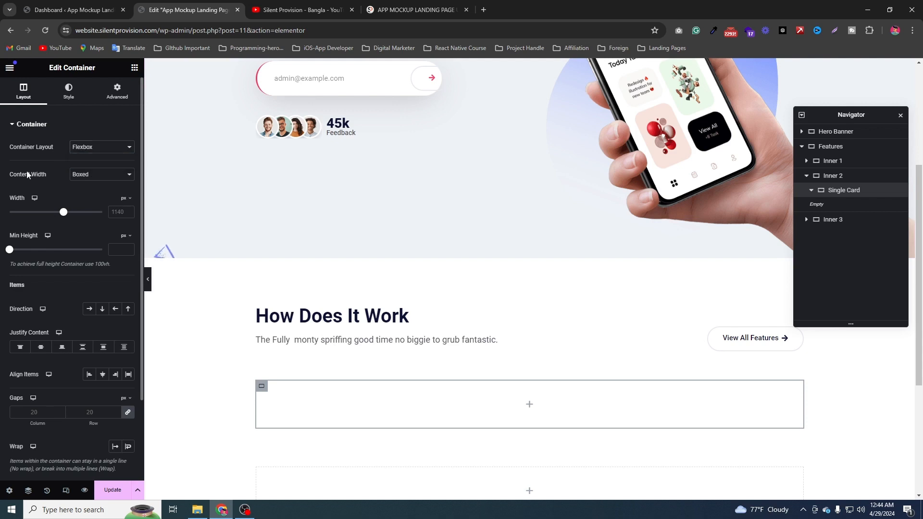
pyautogui.click(90, 176)
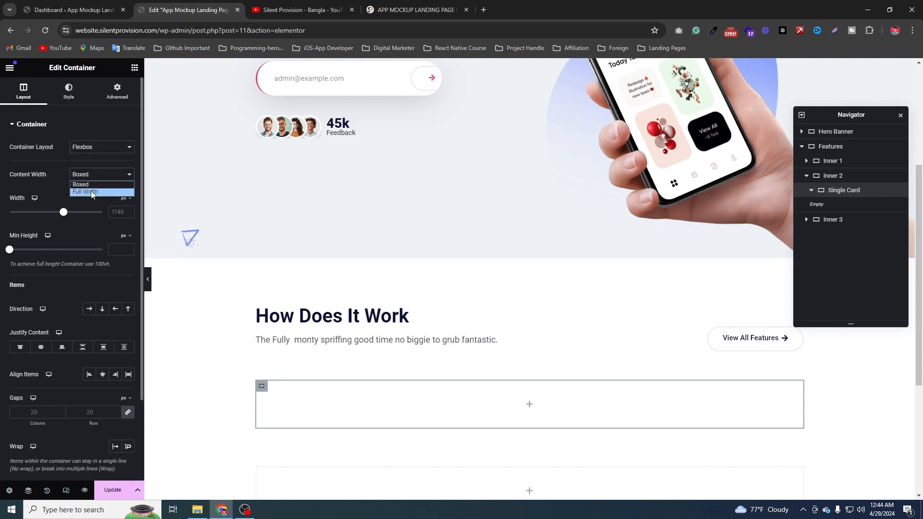
pyautogui.click(91, 192)
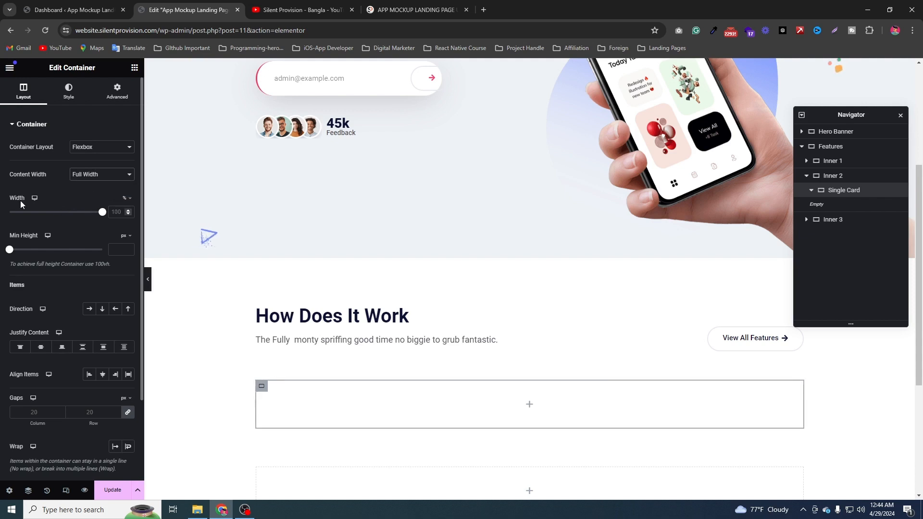
pyautogui.doubleClick(115, 212)
pyautogui.write('32')
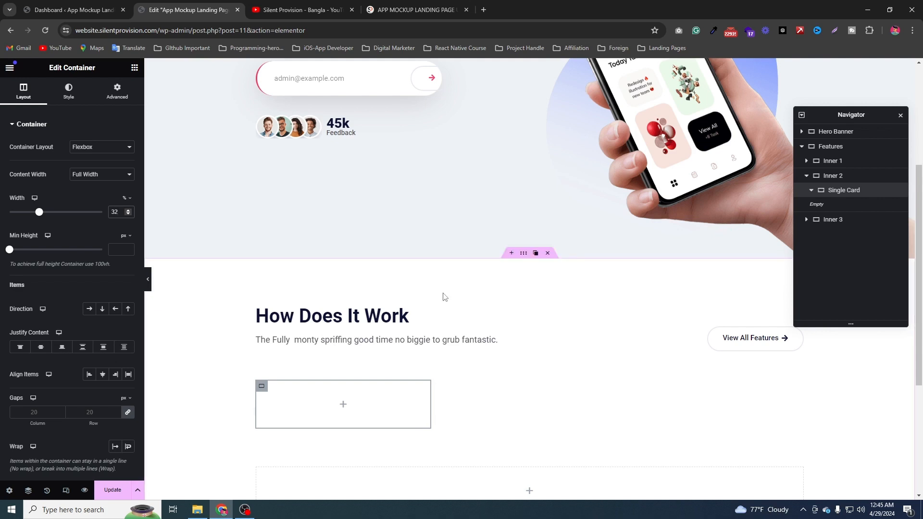
pyautogui.scroll(-1, 86, 332)
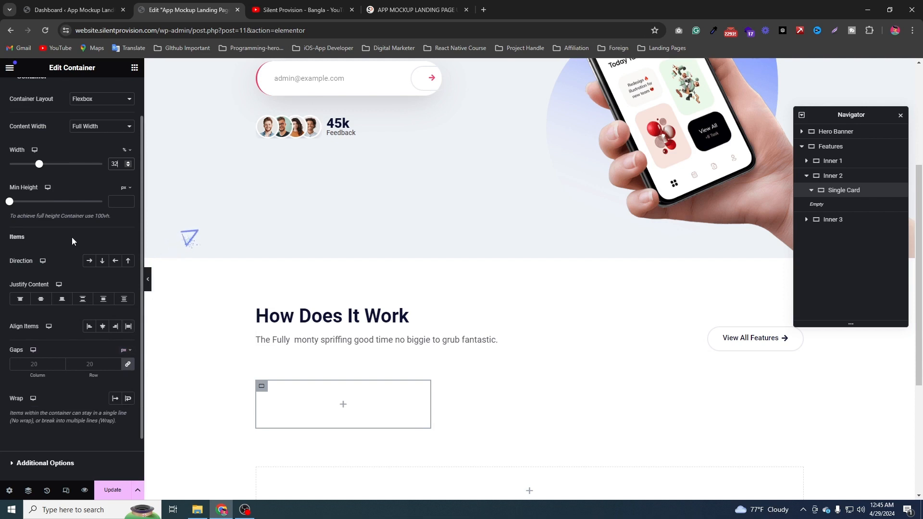
pyautogui.scroll(1, 71, 235)
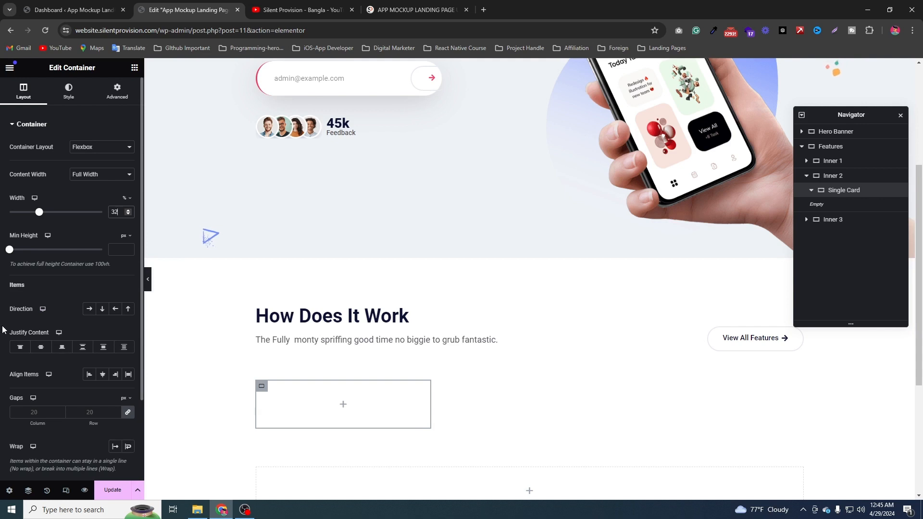
# Give the Single Card a Solid border in its normal state, 1 px wide on all sides
pyautogui.click(68, 102)
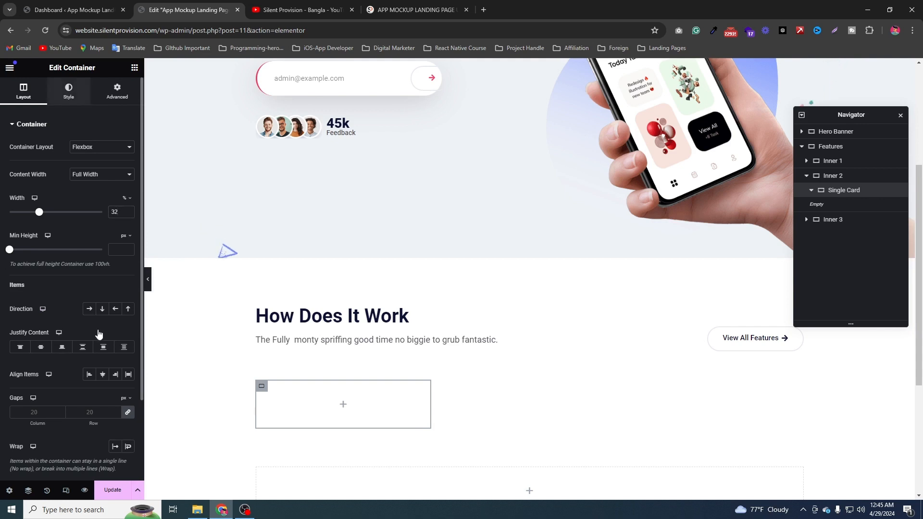
pyautogui.click(52, 234)
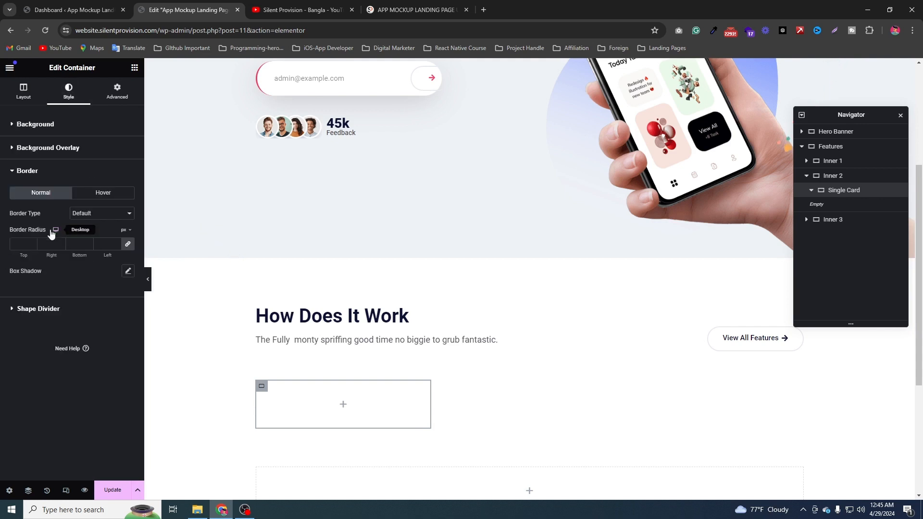
pyautogui.click(128, 214)
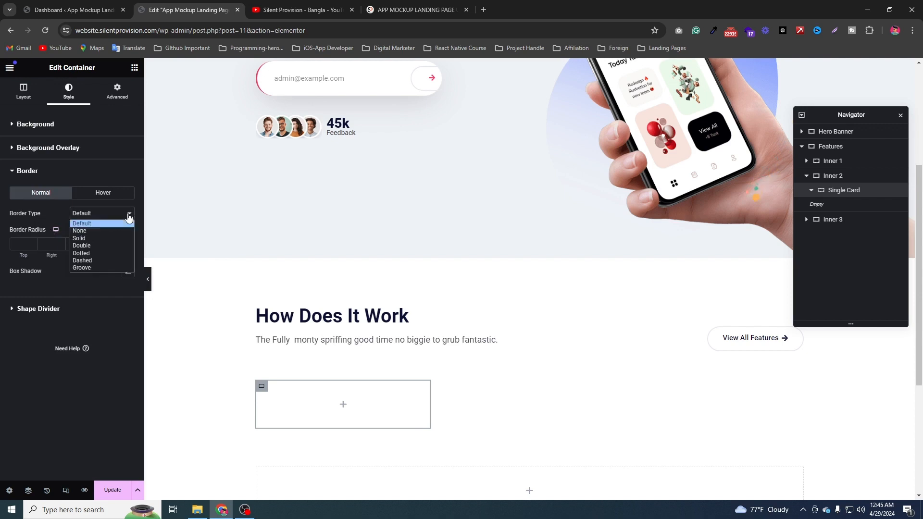
pyautogui.click(103, 239)
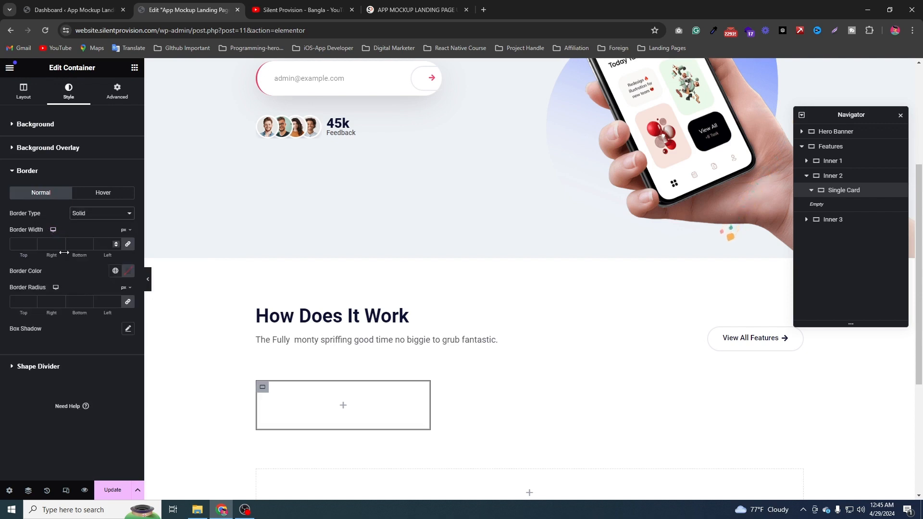
pyautogui.click(20, 245)
pyautogui.write('1')
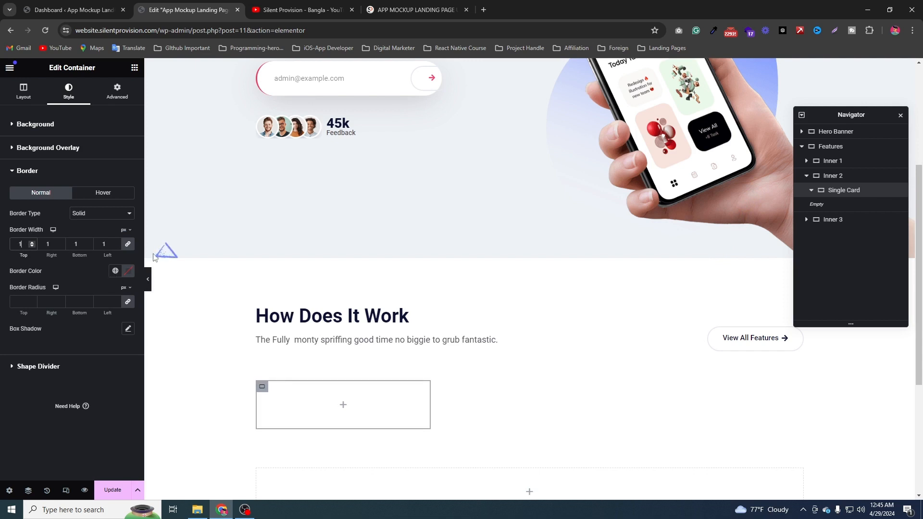
# Set the Single Card's normal border color to the global color Grey and its border radius to 10 px
pyautogui.click(127, 271)
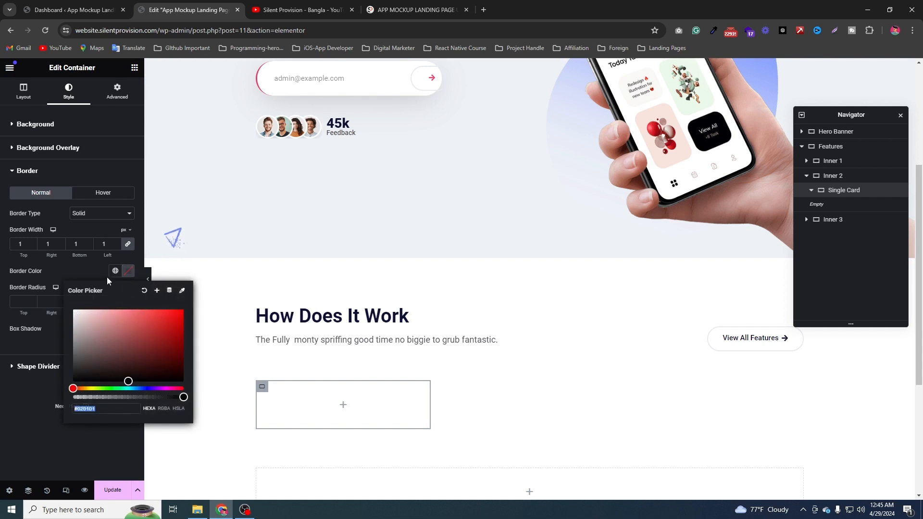
pyautogui.click(114, 271)
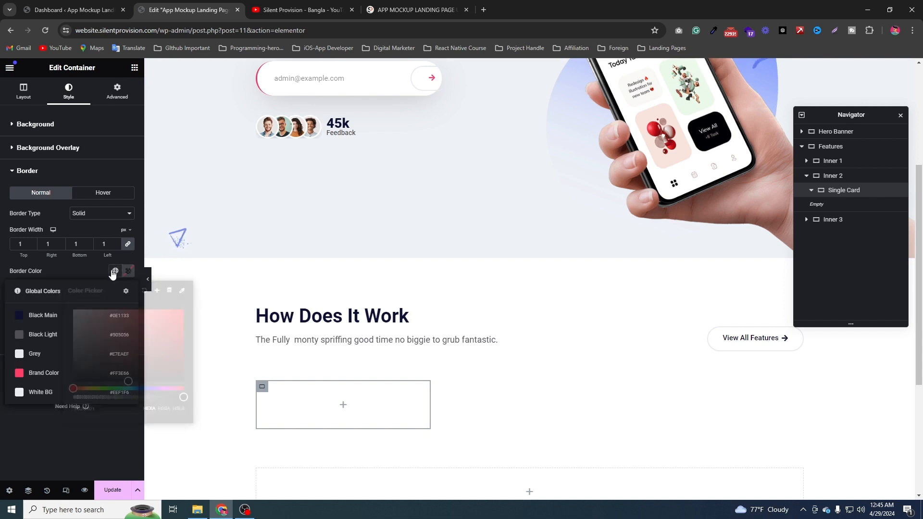
pyautogui.click(66, 362)
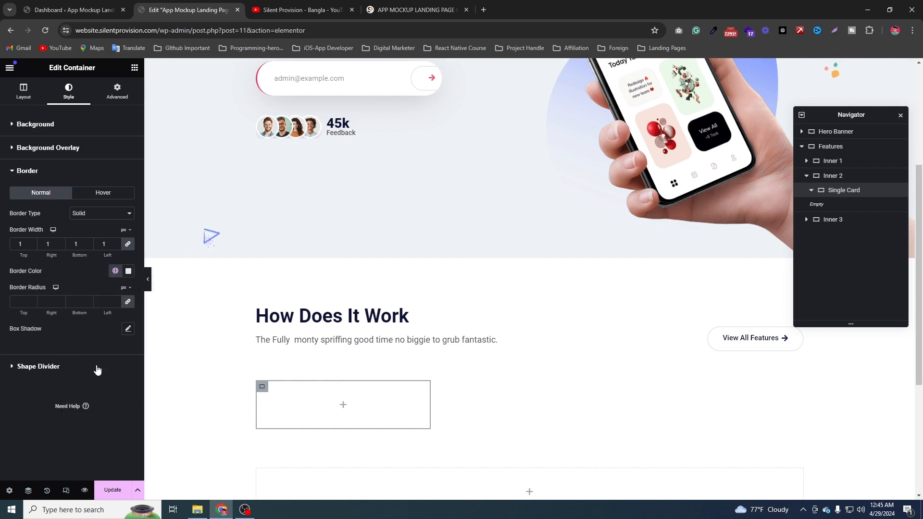
pyautogui.click(28, 300)
pyautogui.write('10')
# Add a box shadow to the Single Card with the color rgba(0, 0, 0, 0.09)
pyautogui.click(128, 329)
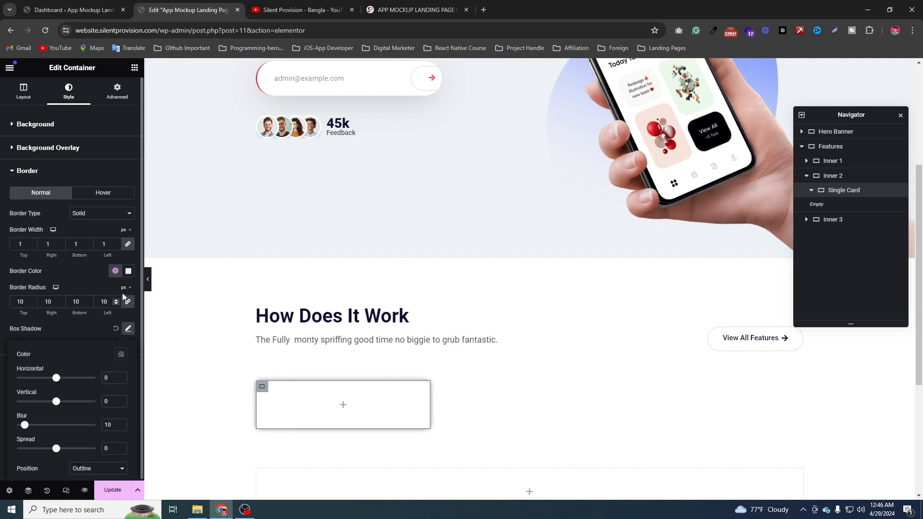
pyautogui.click(122, 356)
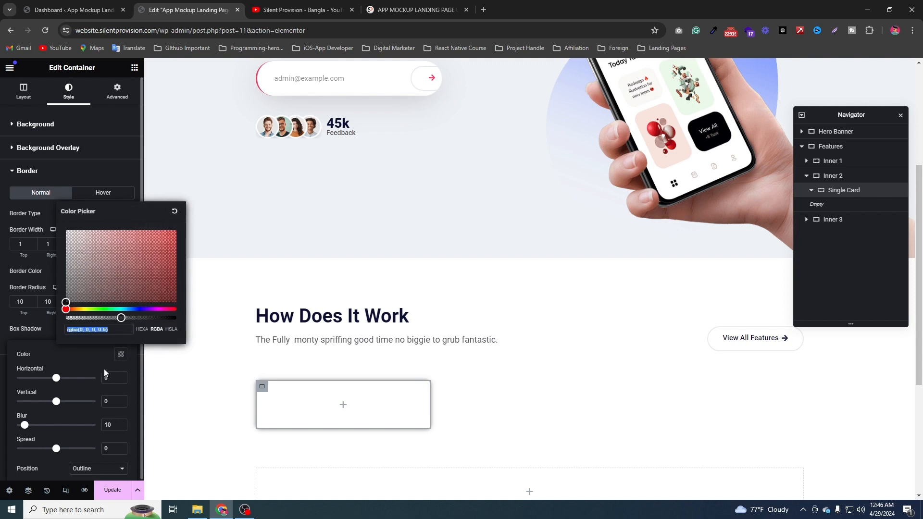
pyautogui.moveTo(94, 324); pyautogui.dragTo(75, 326)
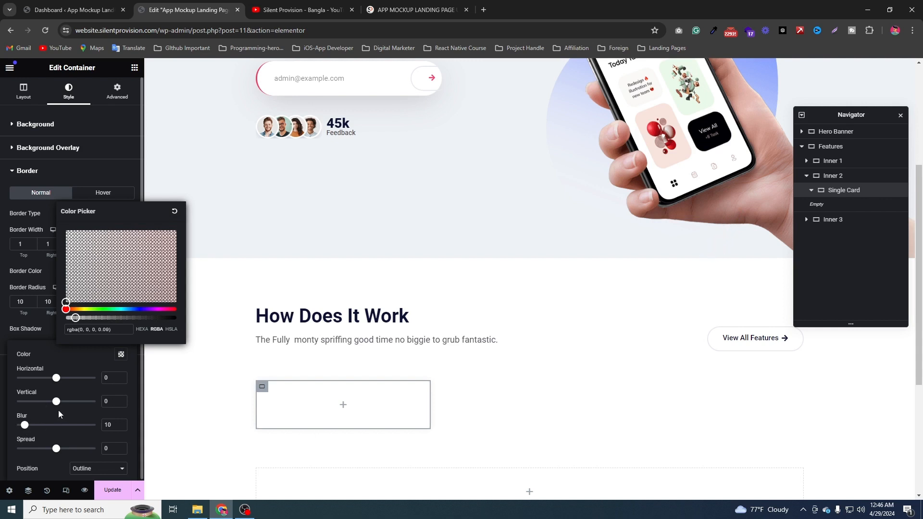
# Set the Single Card shadow's vertical offset to 15 and blur to 60, and preview the page without the editing panel
pyautogui.moveTo(57, 406); pyautogui.dragTo(63, 407)
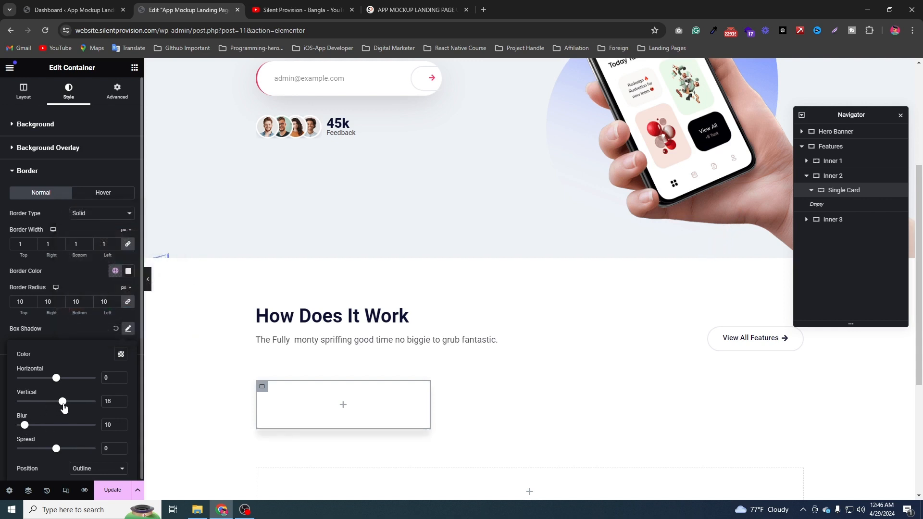
pyautogui.click(117, 402)
pyautogui.press('BackSpace')
pyautogui.write('5')
pyautogui.click(115, 427)
pyautogui.press('BackSpace')
pyautogui.press('BackSpace')
pyautogui.write('60')
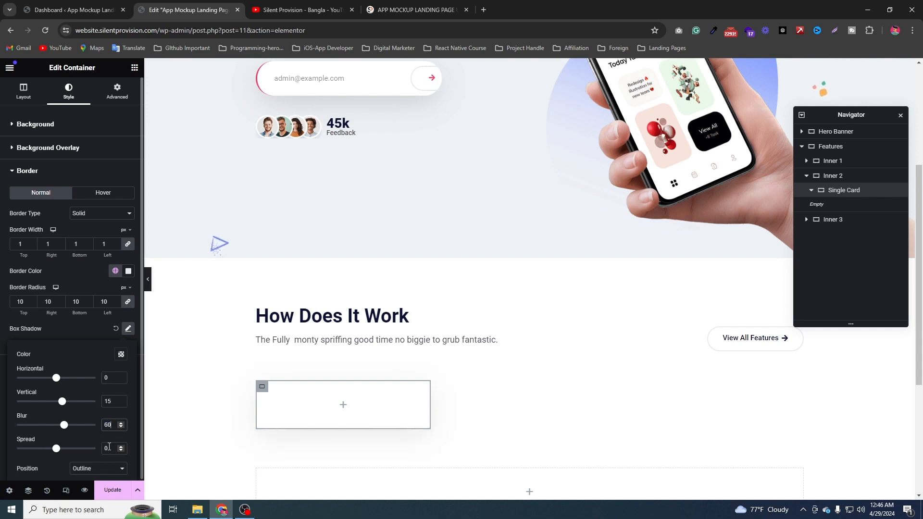
pyautogui.click(105, 448)
pyautogui.click(149, 283)
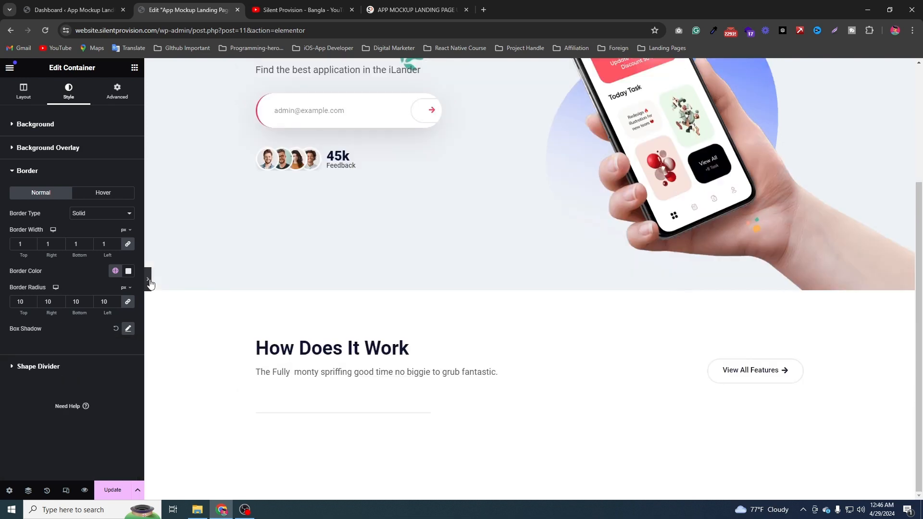
pyautogui.click(149, 279)
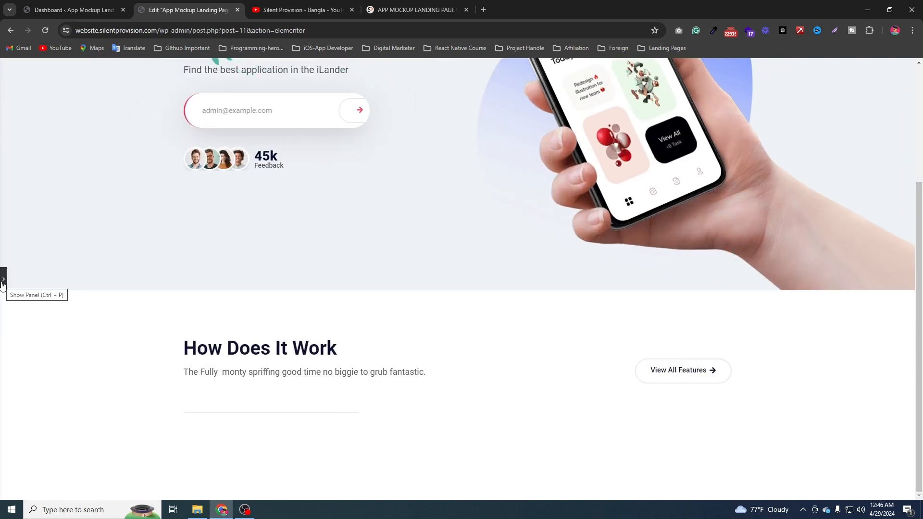
pyautogui.click(3, 283)
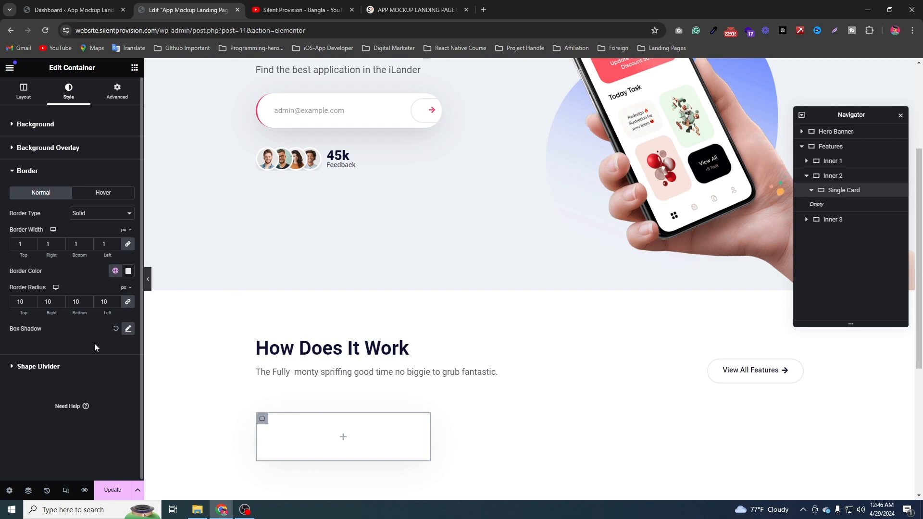
# Give the Single Card's hover state a Solid border with unlinked widths: 3 px on top and 0 on the other sides
pyautogui.click(102, 192)
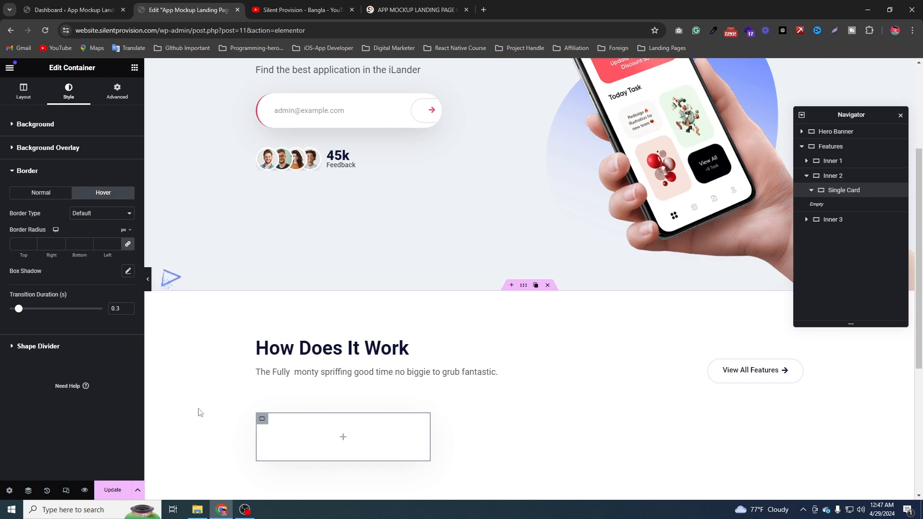
pyautogui.click(96, 215)
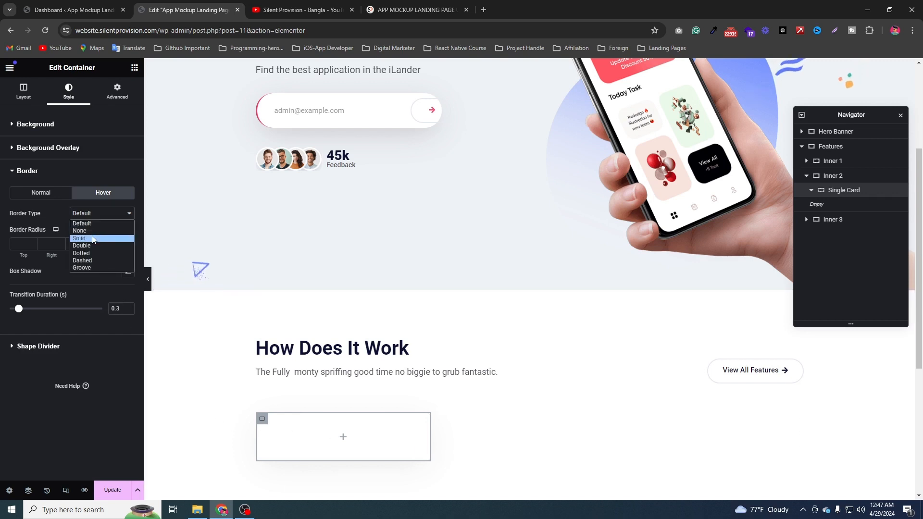
pyautogui.click(93, 239)
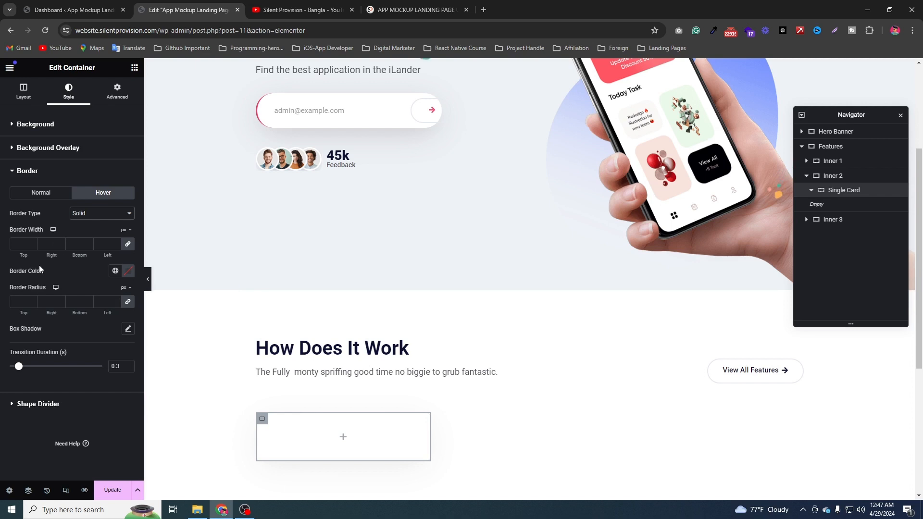
pyautogui.click(19, 245)
pyautogui.write('3')
# Set the Single Card's hover border color to the bright blue #00B2FF
pyautogui.click(132, 273)
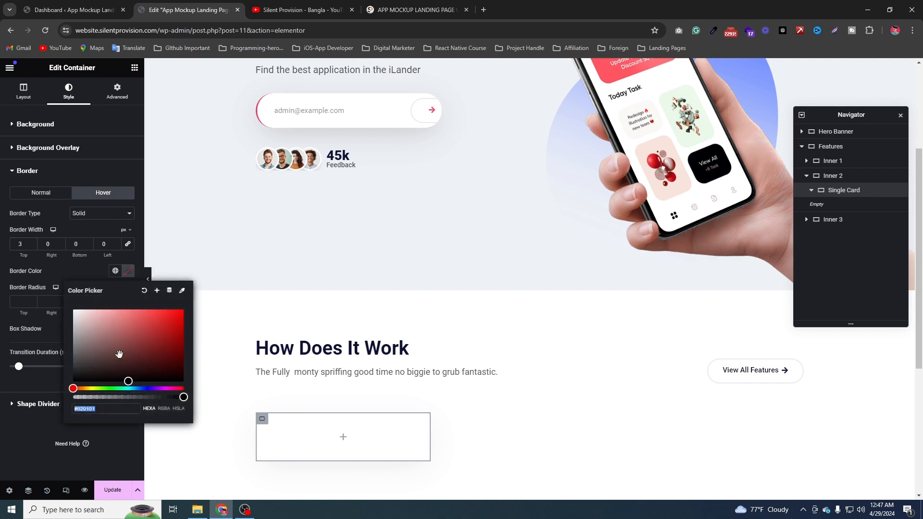
pyautogui.click(134, 388)
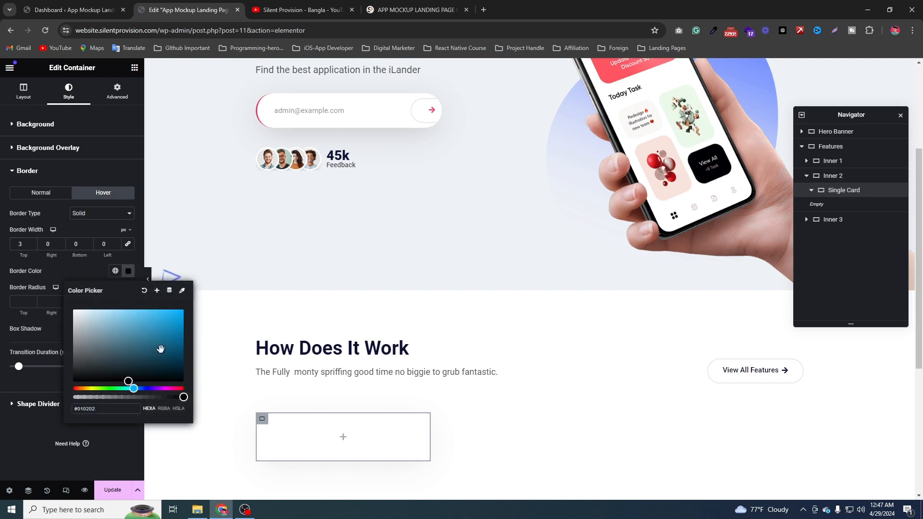
pyautogui.click(183, 310)
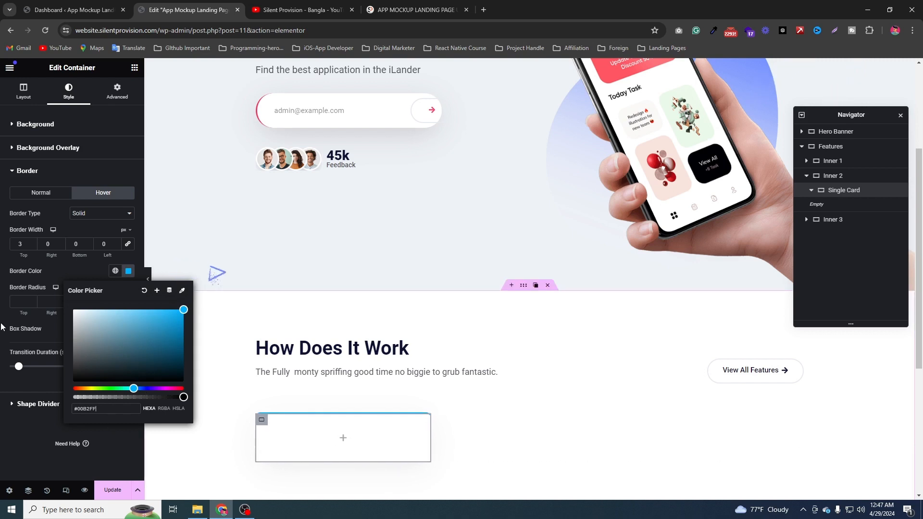
pyautogui.click(1, 289)
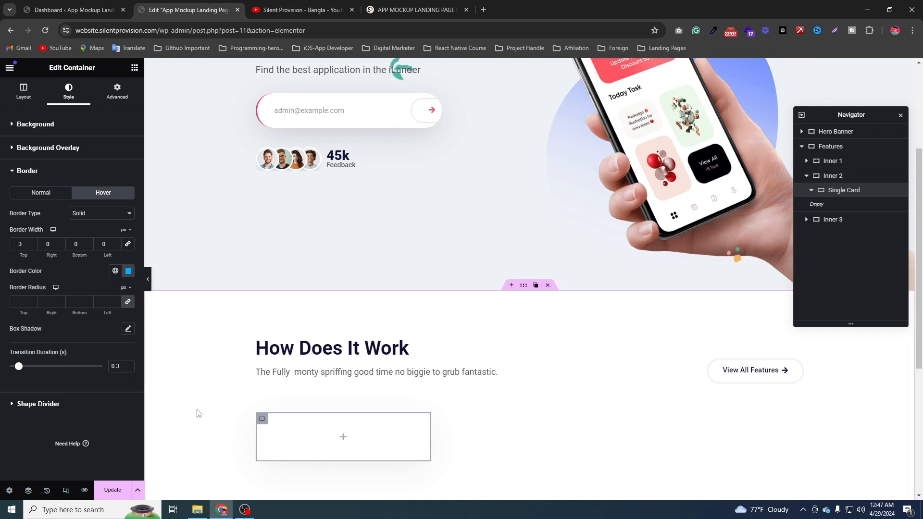
# Set the Single Card's padding to 50 px on all four sides
pyautogui.click(121, 91)
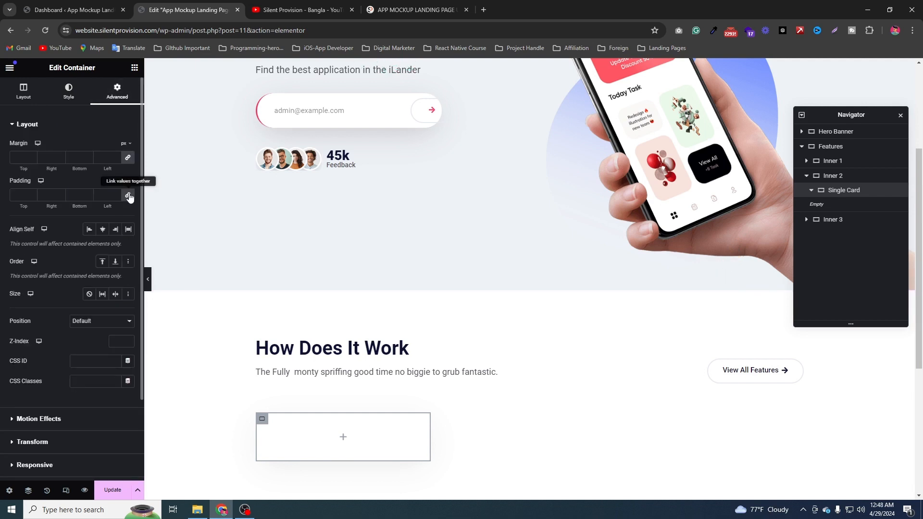
pyautogui.click(25, 195)
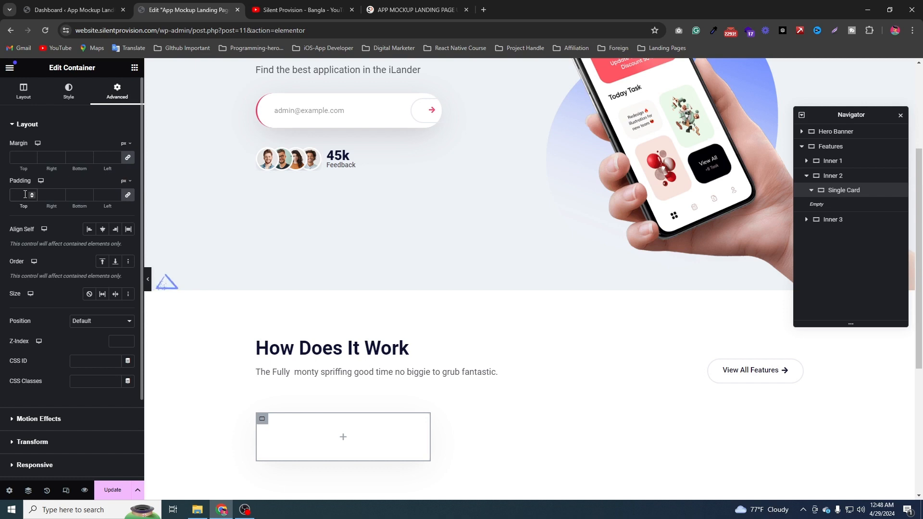
pyautogui.write('50')
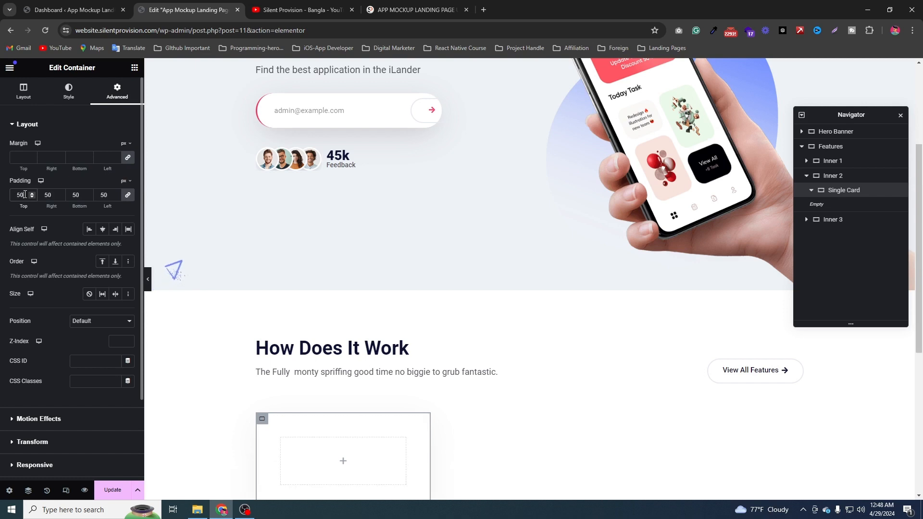
pyautogui.scroll(-1, 362, 299)
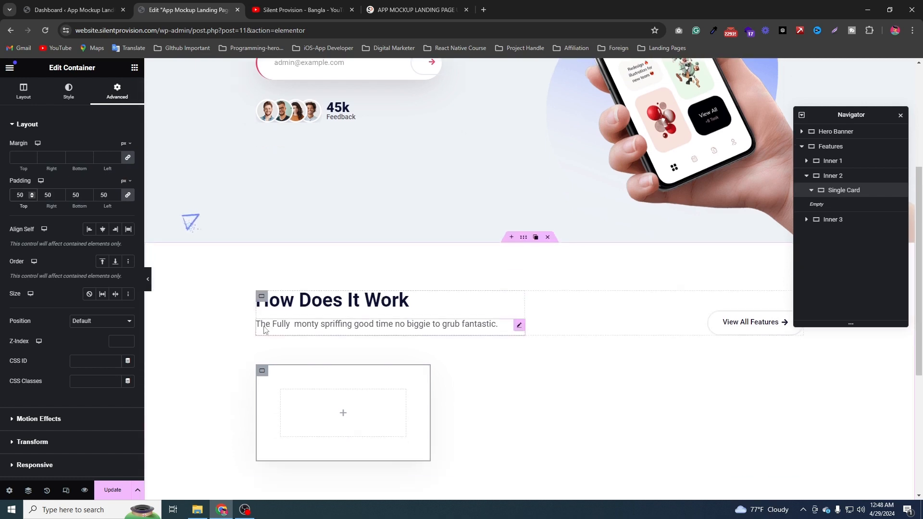
# Unlink the Single Card's margin values and set the bottom margin to 20 px
pyautogui.click(128, 159)
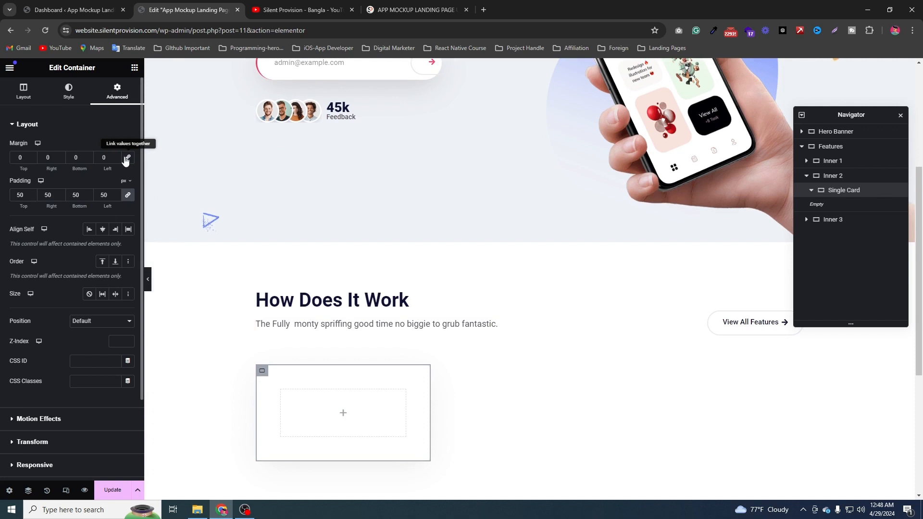
pyautogui.click(74, 159)
pyautogui.write('20')
pyautogui.press('BackSpace')
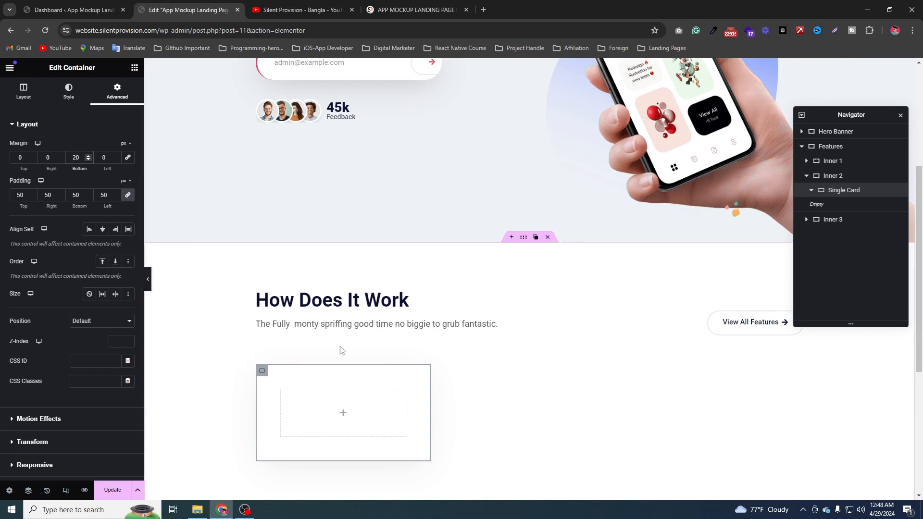
pyautogui.scroll(-1, 412, 412)
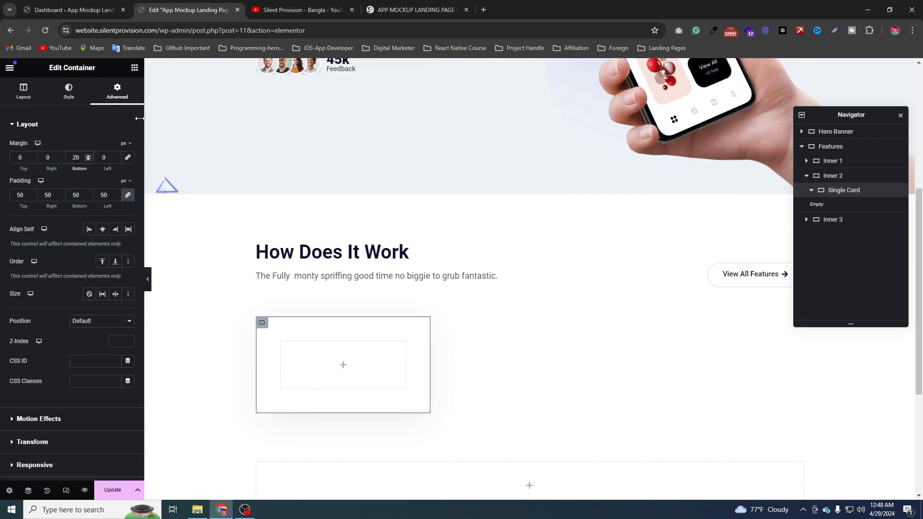
# Find the Icon Box widget and place it inside the Single Card container
pyautogui.click(135, 67)
pyautogui.click(93, 109)
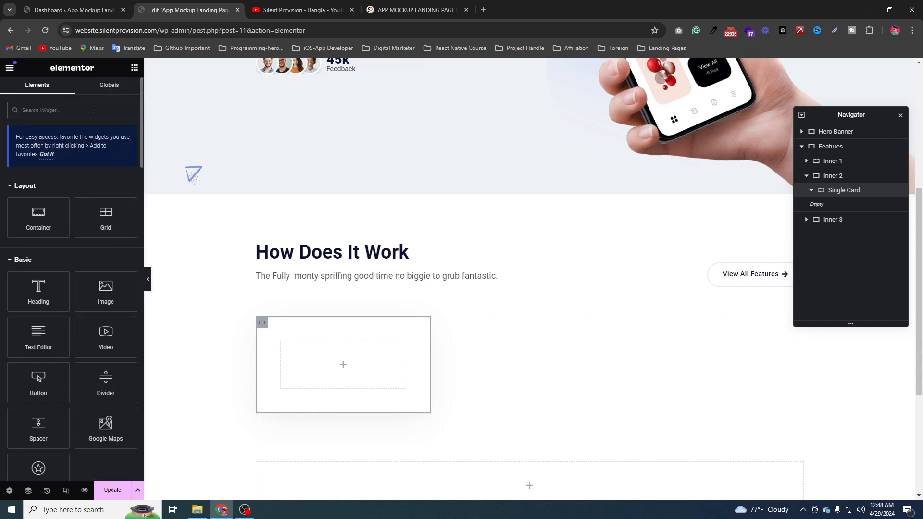
pyautogui.write('icon')
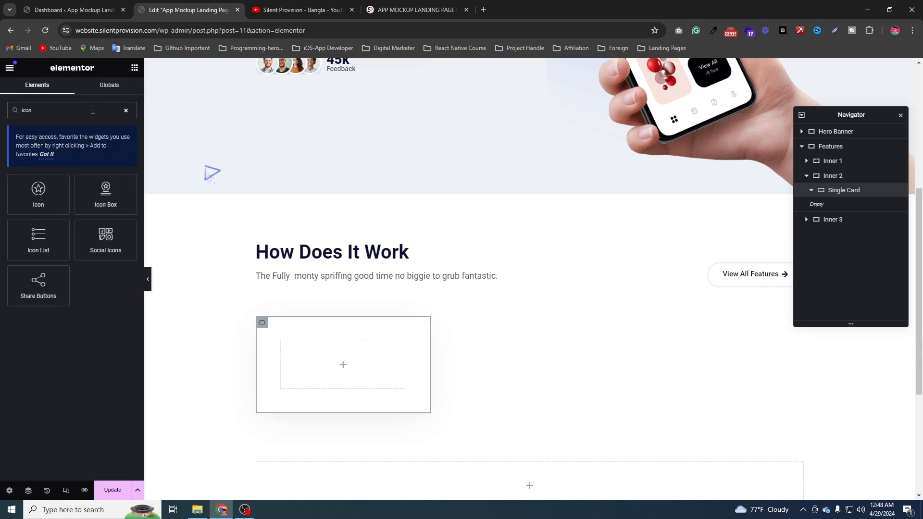
pyautogui.moveTo(106, 192); pyautogui.dragTo(319, 361)
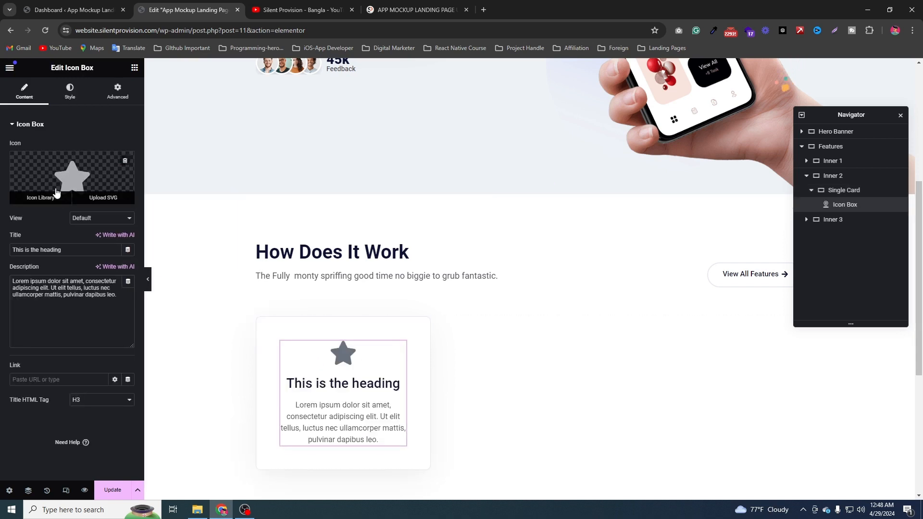
# Replace the Icon Box's star with the Bolt icon from the icon library
pyautogui.click(56, 193)
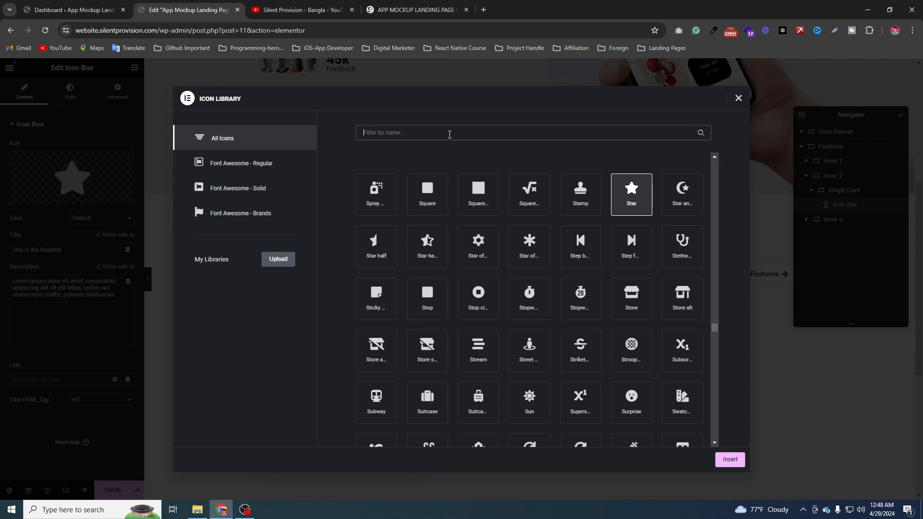
pyautogui.write('volt')
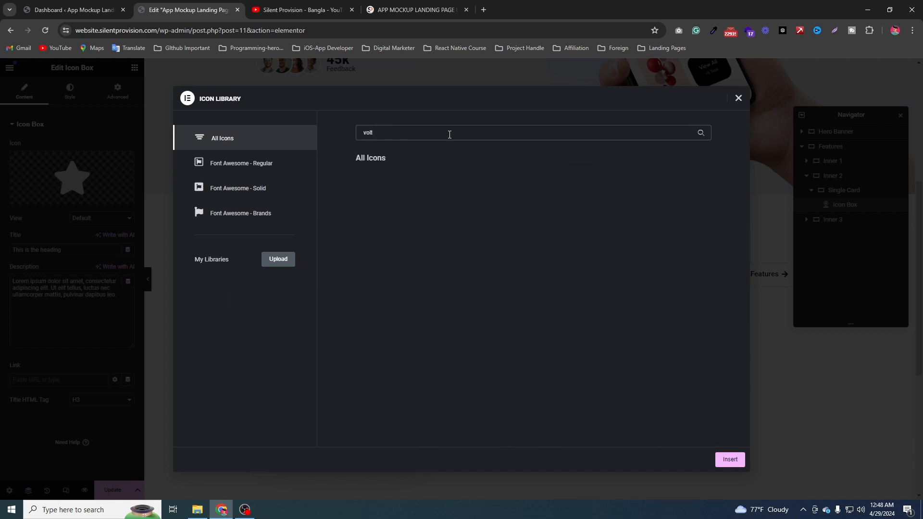
pyautogui.press('BackSpace')
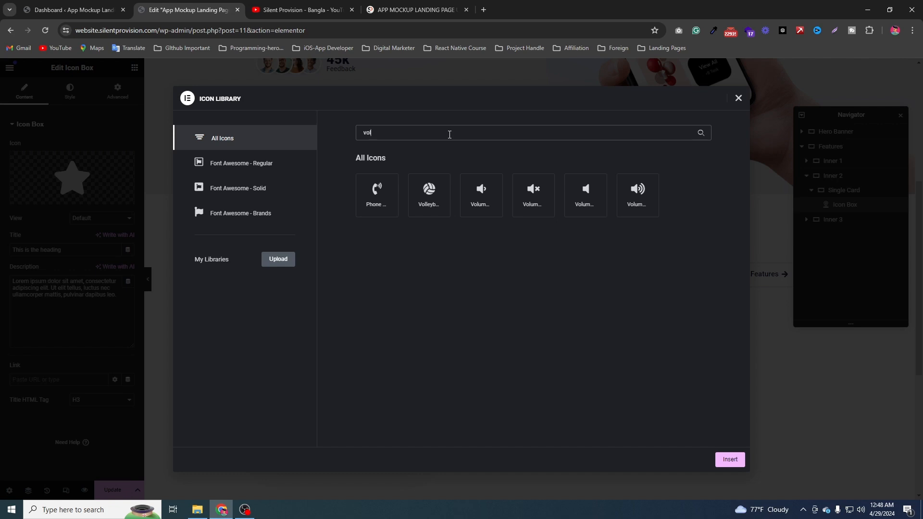
pyautogui.press('BackSpace')
pyautogui.press('BackSpace')
pyautogui.press('BackSpace')
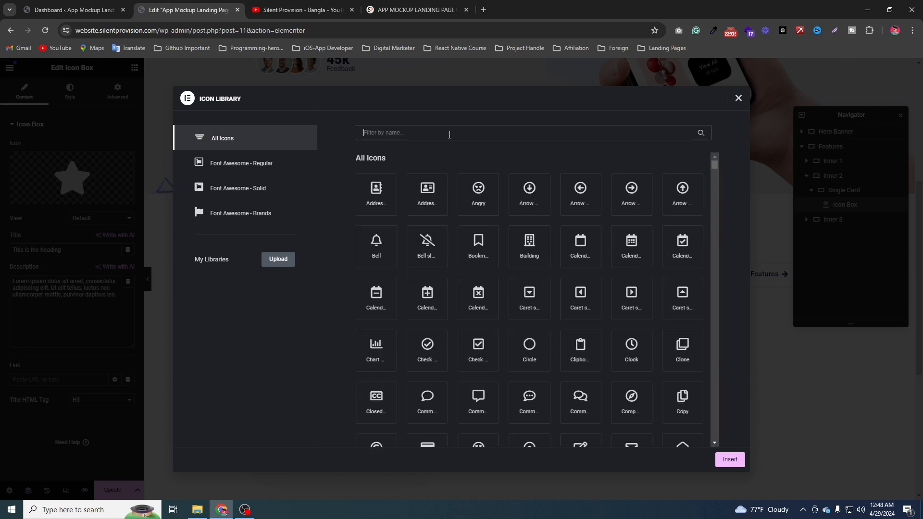
pyautogui.write('bolt')
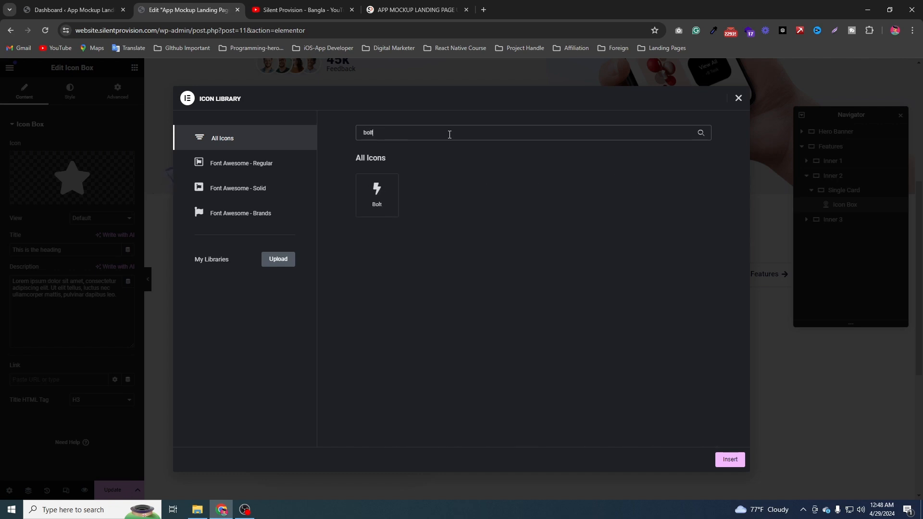
pyautogui.click(377, 195)
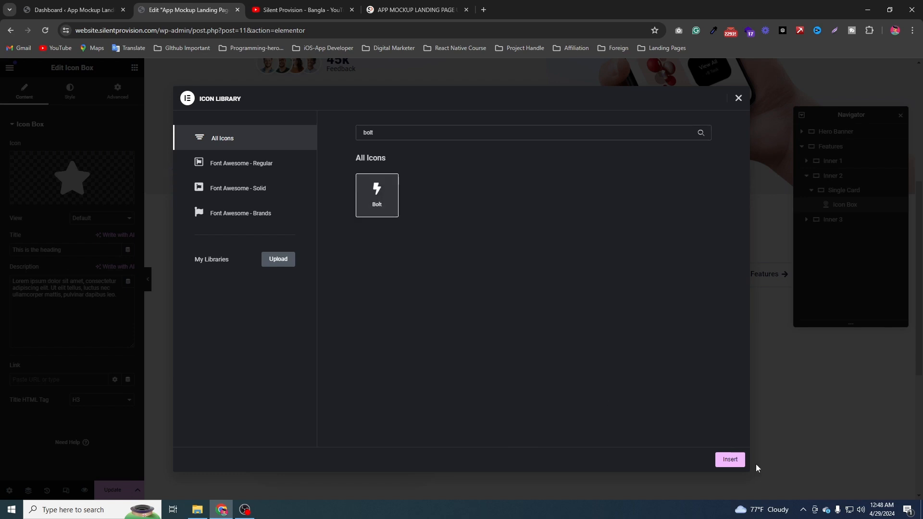
pyautogui.click(730, 460)
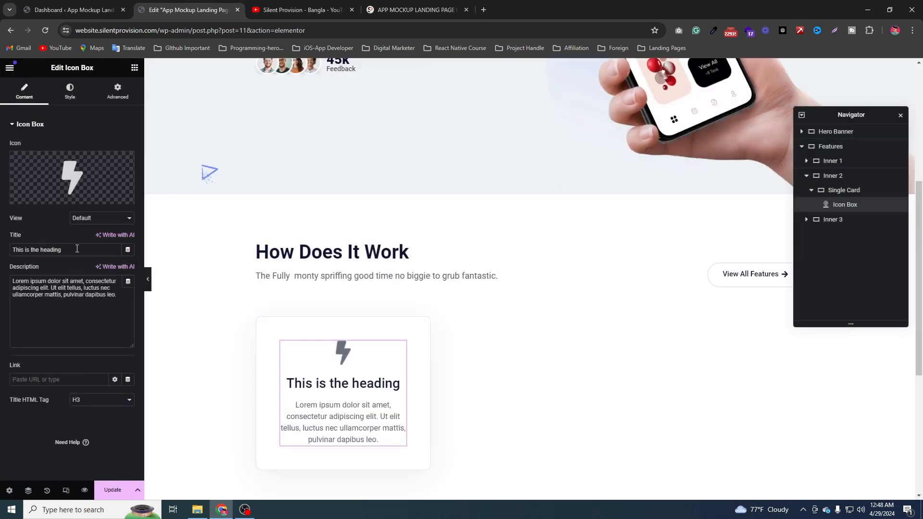
# Change the Icon Box title to "Fast and Inituative"
pyautogui.tripleClick(77, 248)
pyautogui.write('Fa')
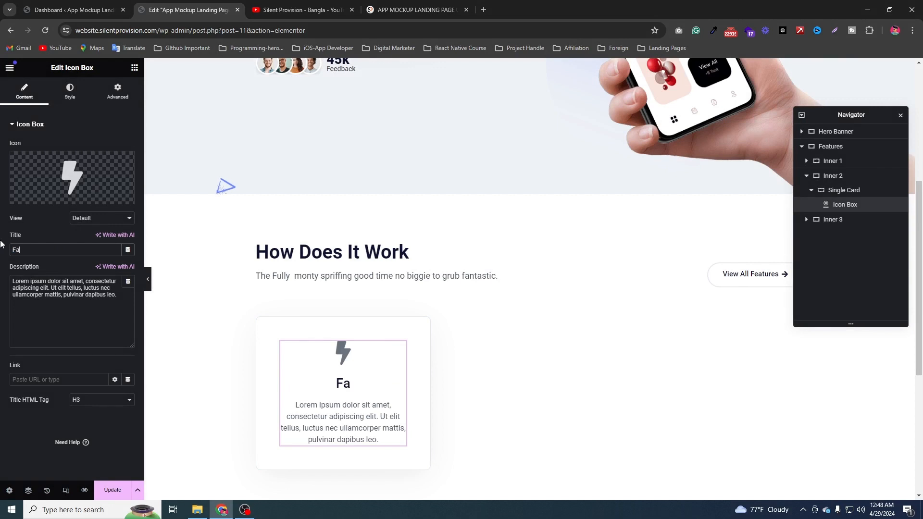
pyautogui.write('st and Inituati')
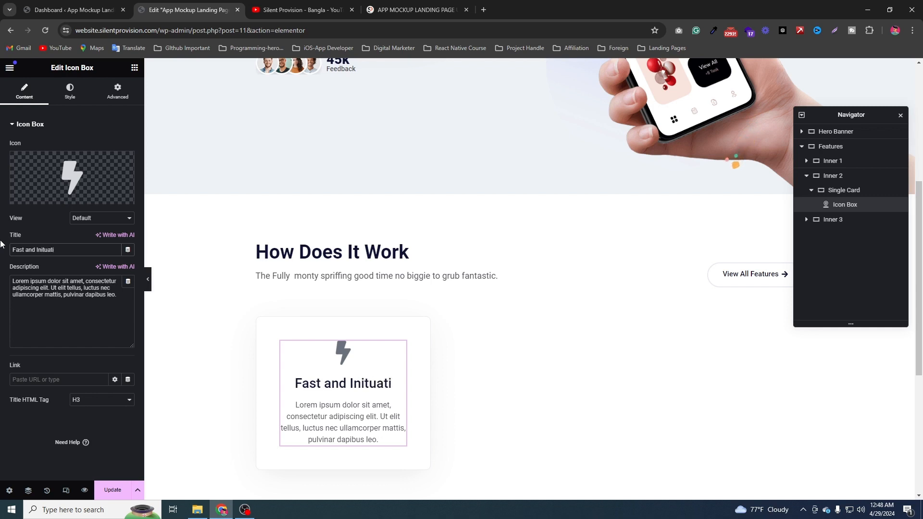
pyautogui.write('ve')
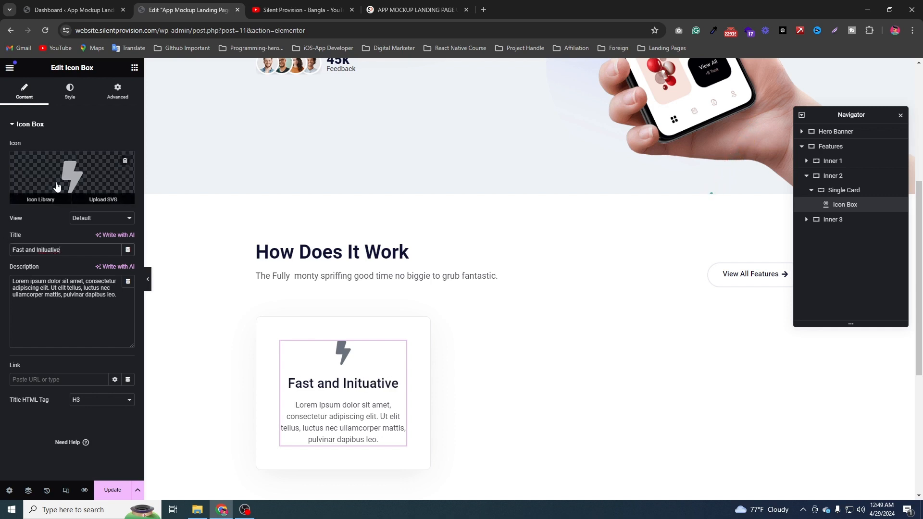
# Set the Icon Box's icon view to Stacked
pyautogui.click(101, 218)
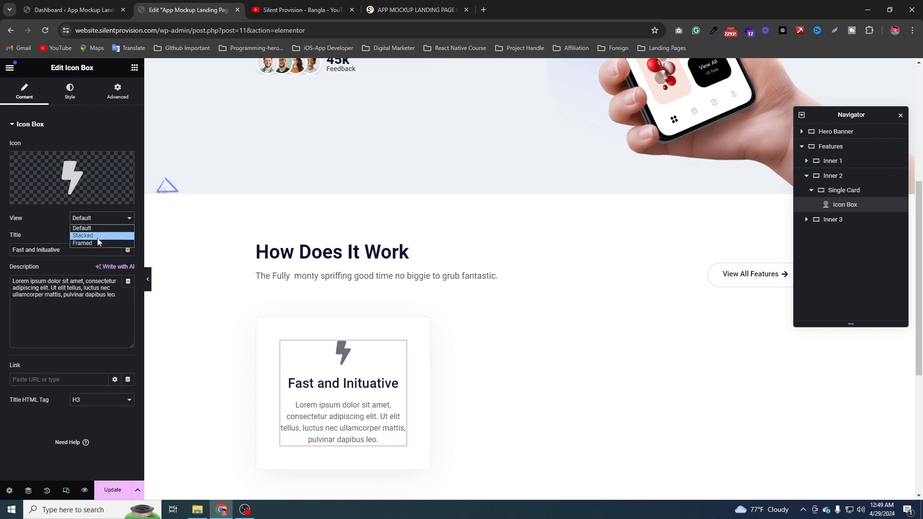
pyautogui.click(98, 236)
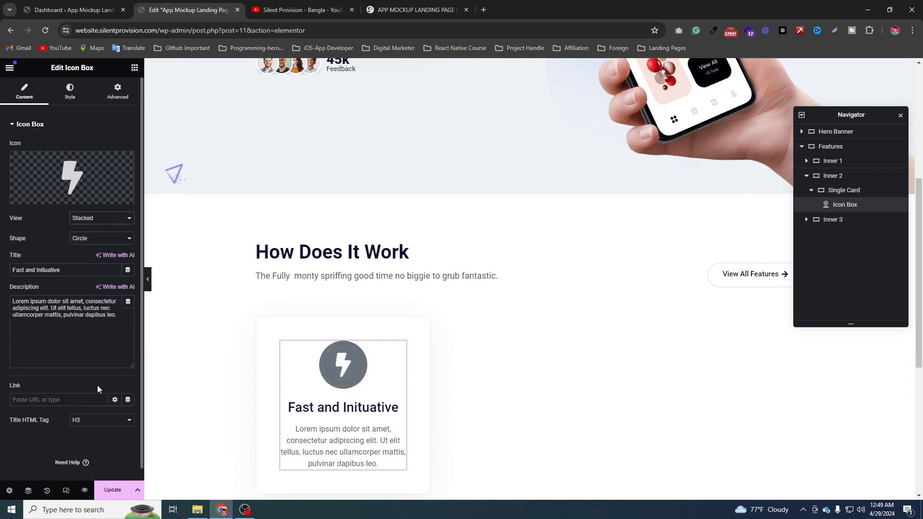
pyautogui.tripleClick(120, 322)
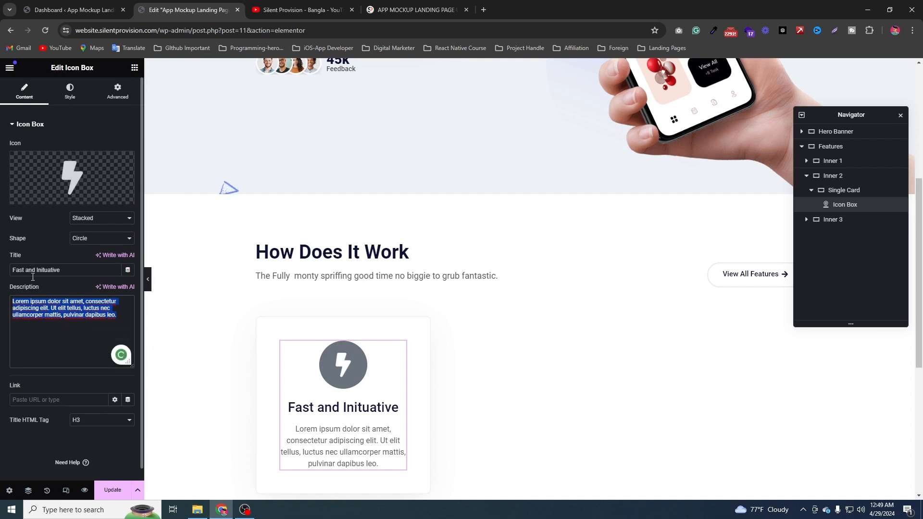
pyautogui.click(15, 269)
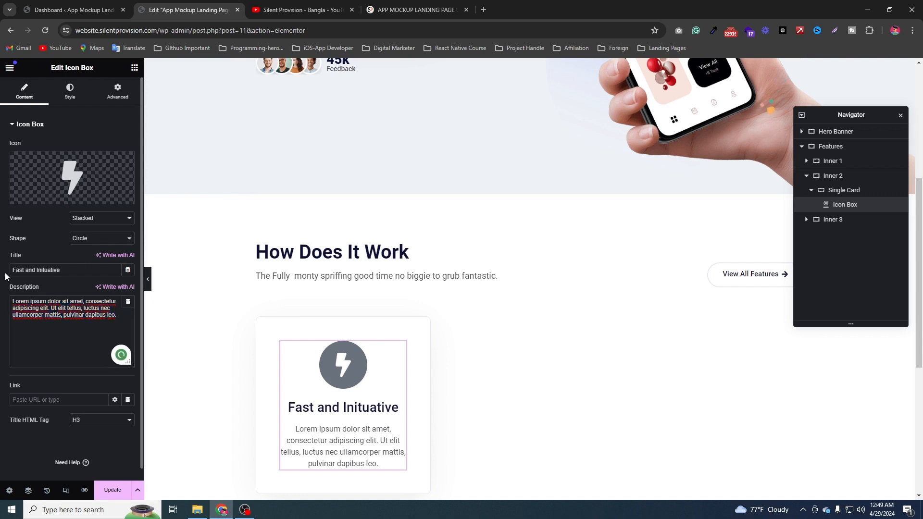
pyautogui.scroll(-1, 65, 377)
pyautogui.scroll(1, 64, 377)
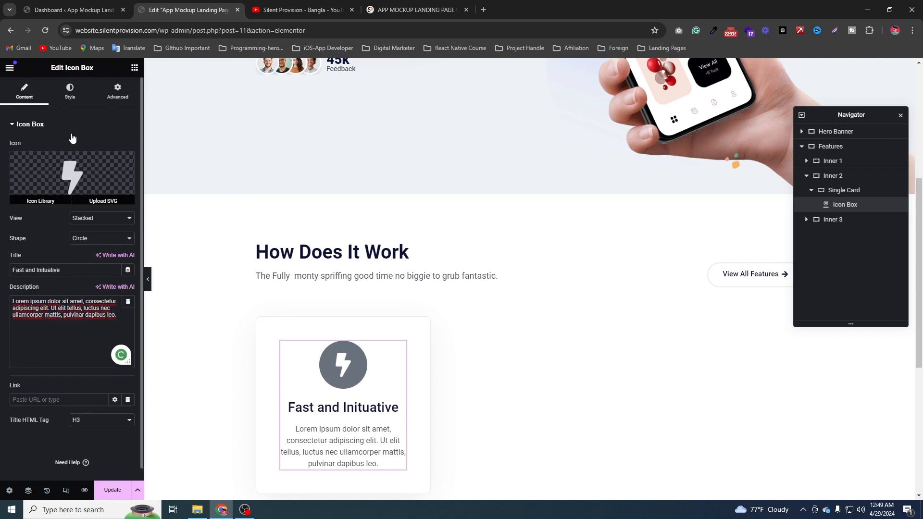
# Set the Icon Box's primary icon color to #00B2FF and its secondary color to white
pyautogui.click(76, 93)
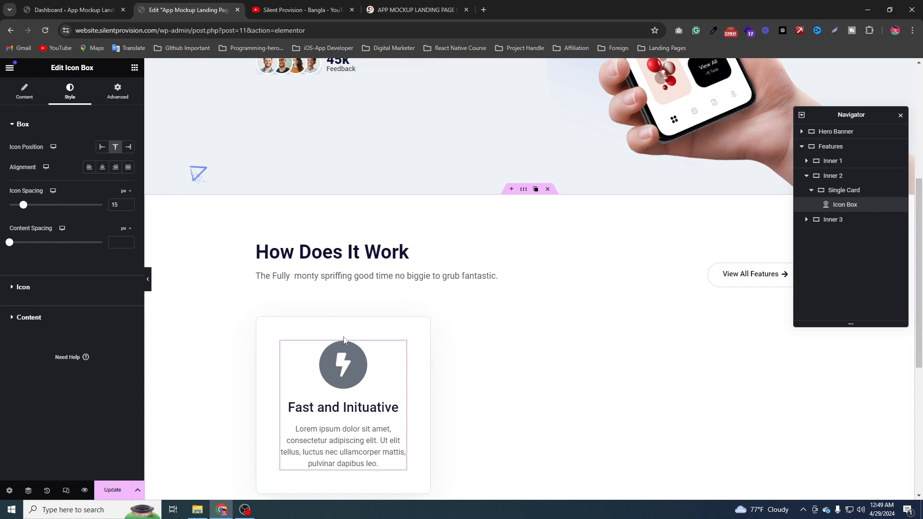
pyautogui.click(854, 191)
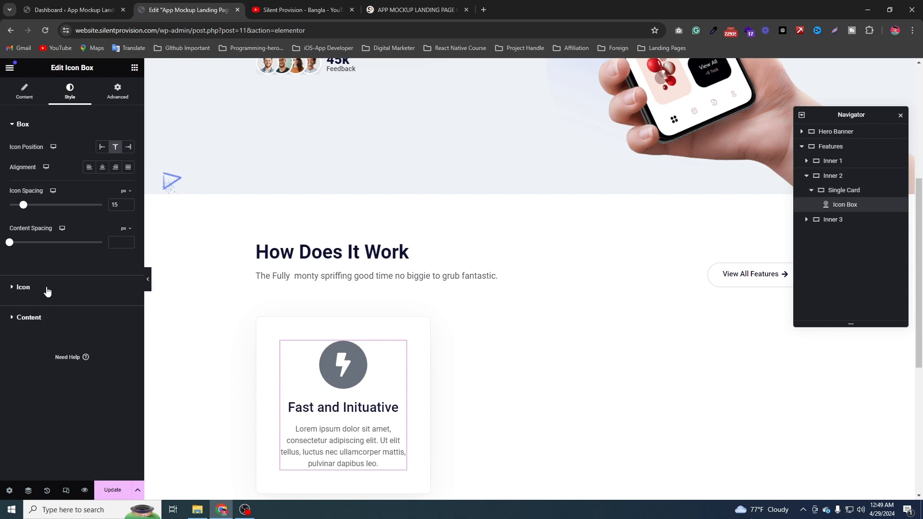
pyautogui.click(47, 292)
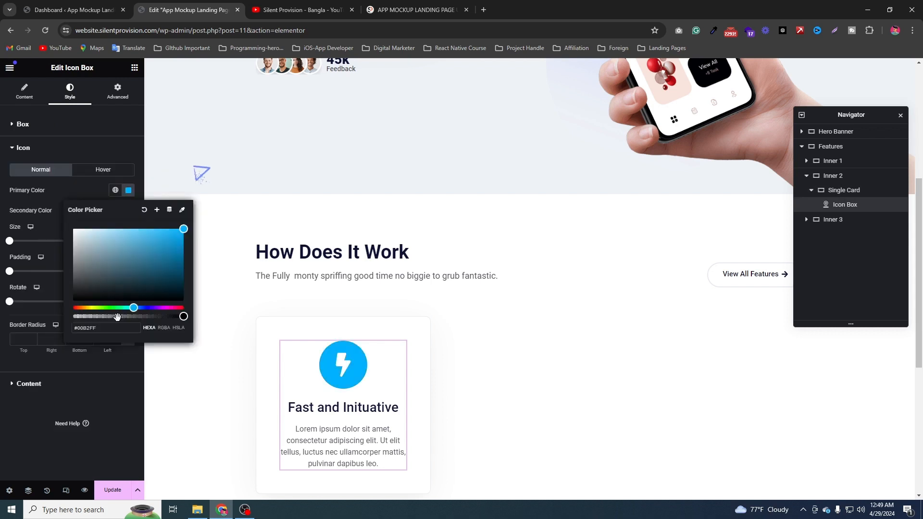
pyautogui.click(33, 229)
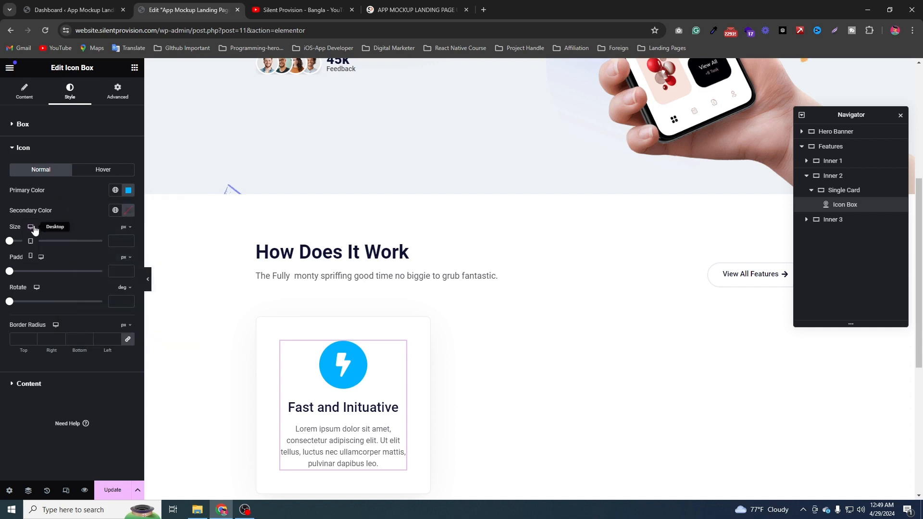
pyautogui.click(129, 211)
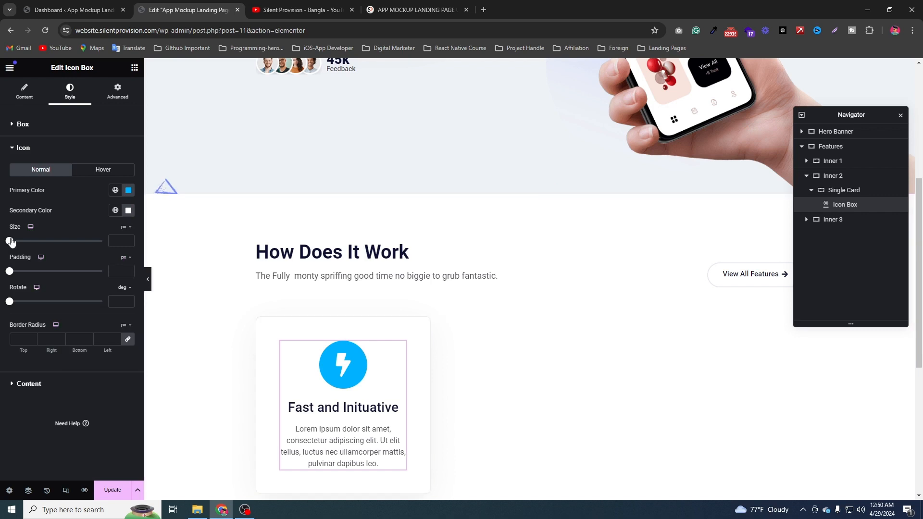
# Set the Icon Box's icon size to 20 px
pyautogui.moveTo(11, 241); pyautogui.dragTo(20, 241)
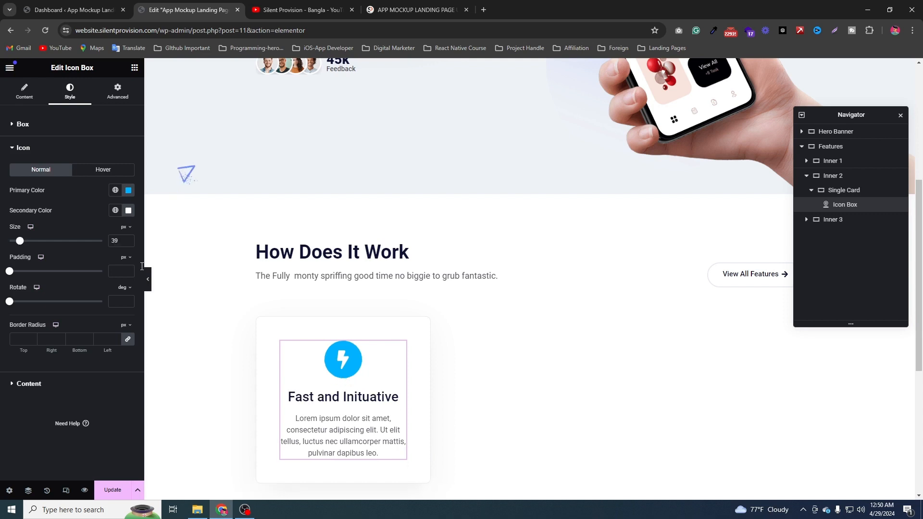
pyautogui.moveTo(120, 241); pyautogui.dragTo(106, 243)
pyautogui.write('9')
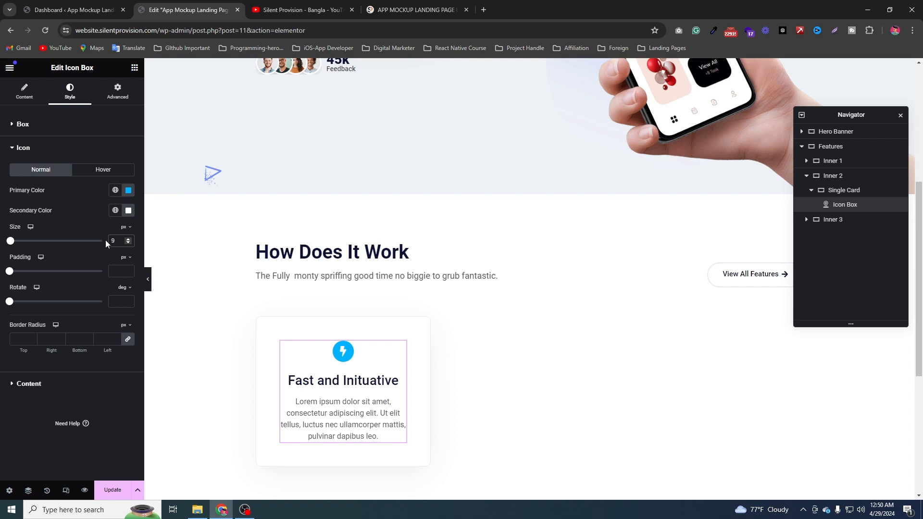
pyautogui.press('Up')
pyautogui.press('Up')
pyautogui.press('Up')
pyautogui.press('Up')
pyautogui.press('Up')
pyautogui.press('Up')
pyautogui.press('Up')
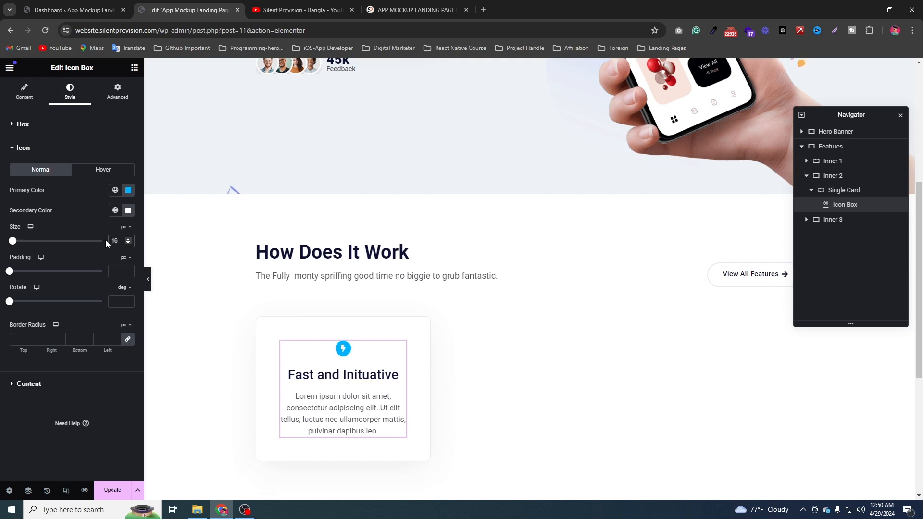
pyautogui.press('Up')
pyautogui.press('Up')
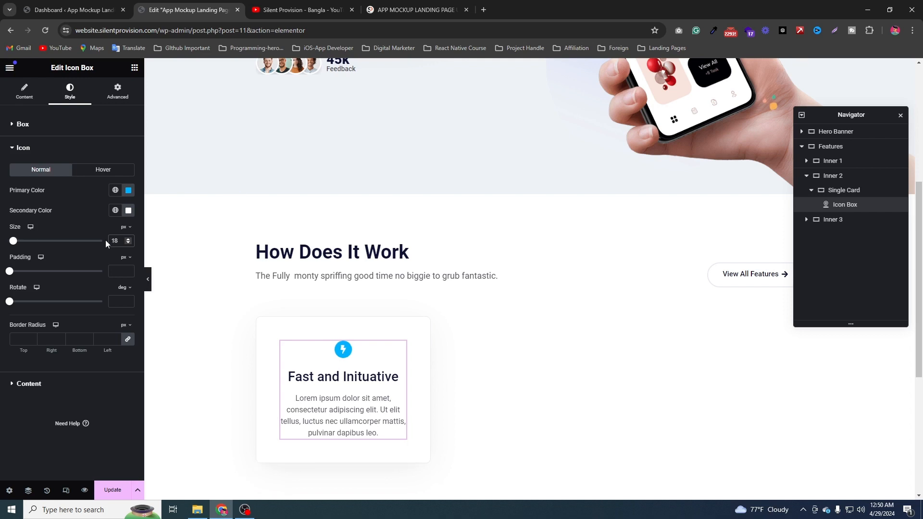
pyautogui.press('Up')
pyautogui.press('Up')
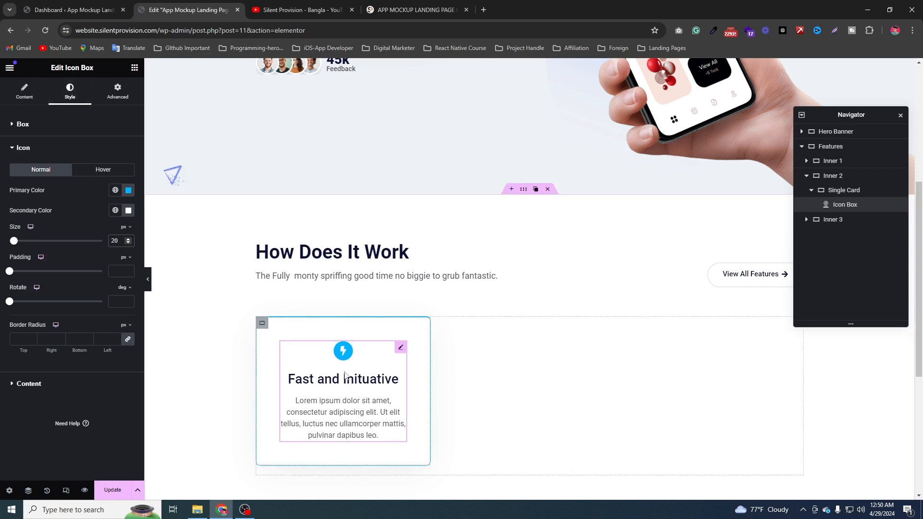
# Left-align the Icon Box content and set its title font size to 22 px
pyautogui.click(23, 124)
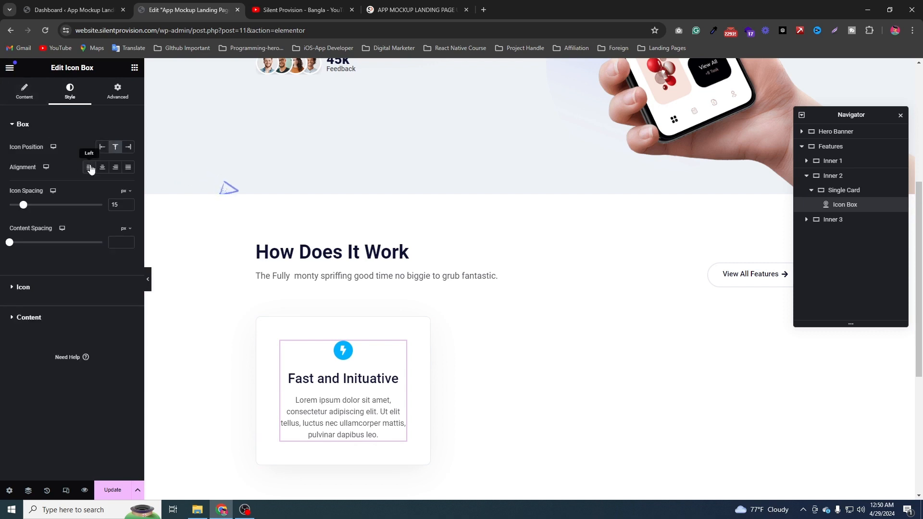
pyautogui.click(89, 167)
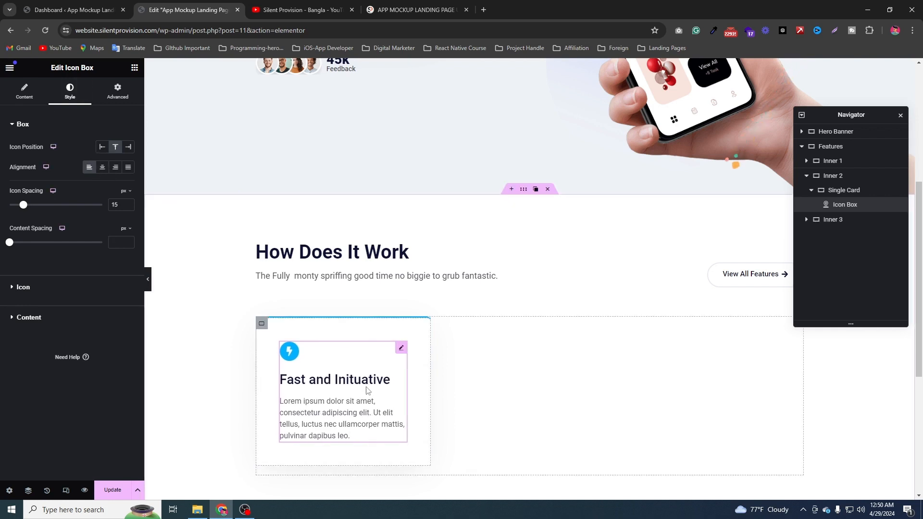
pyautogui.click(48, 319)
pyautogui.click(128, 233)
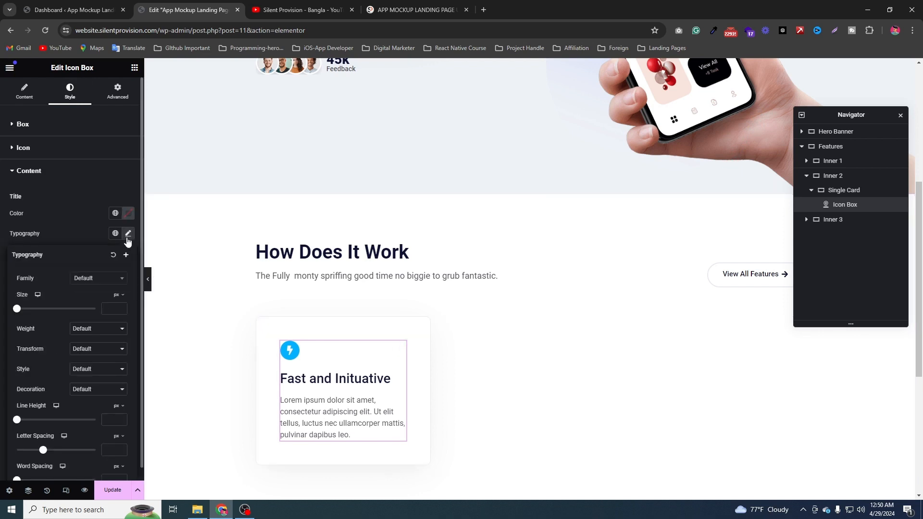
pyautogui.moveTo(17, 311); pyautogui.dragTo(25, 309)
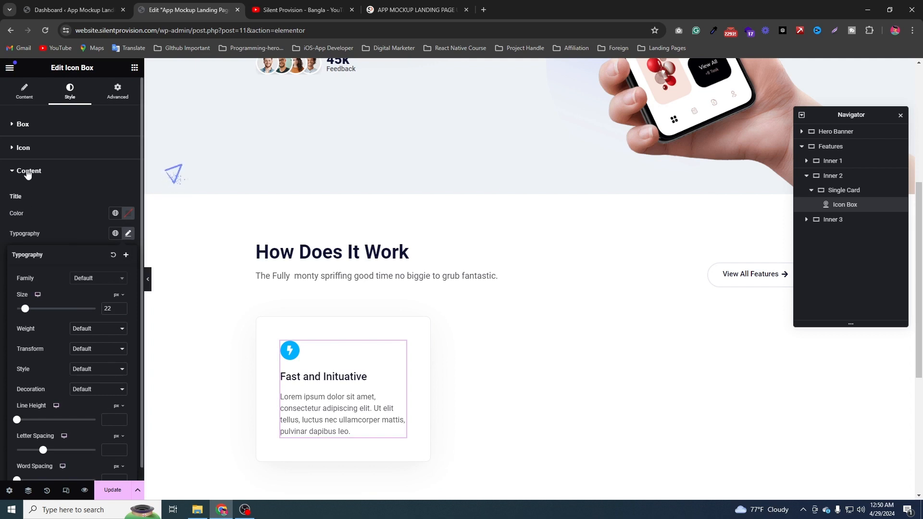
pyautogui.click(8, 284)
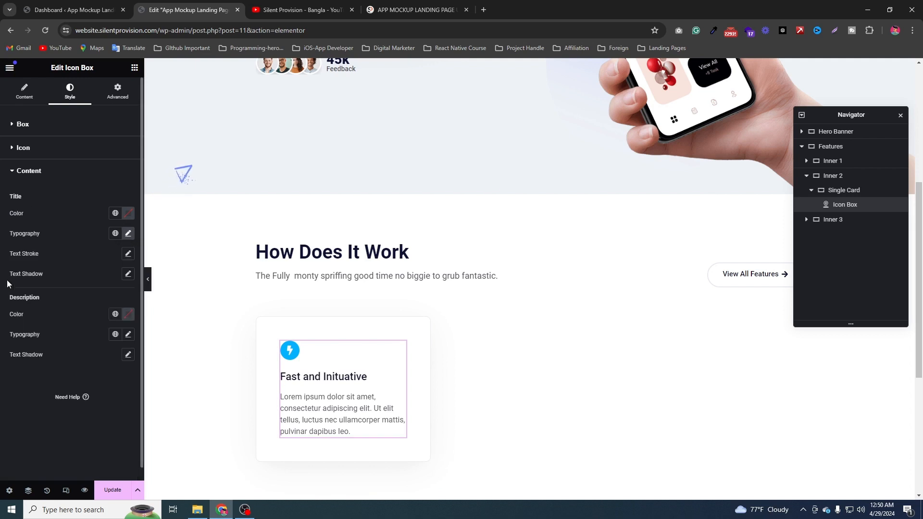
# Set the Icon Box description's font size to 16 px
pyautogui.click(127, 335)
pyautogui.click(107, 411)
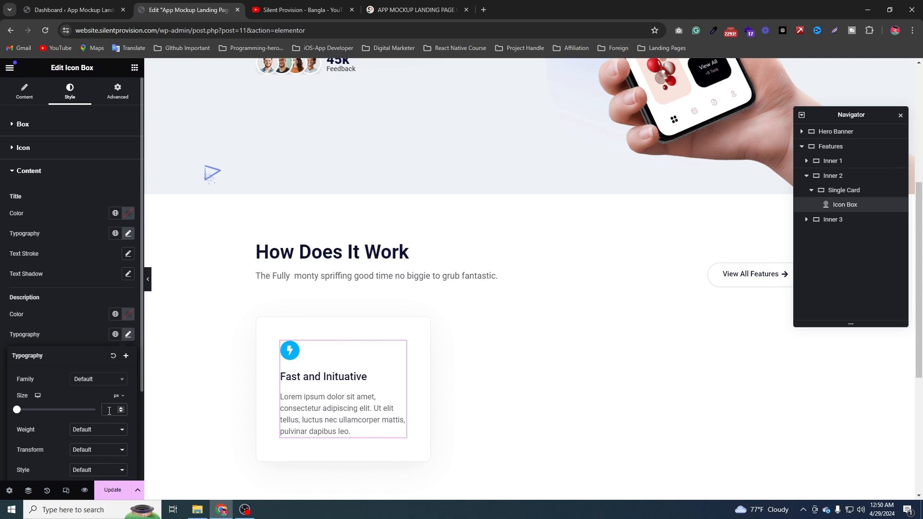
pyautogui.write('15')
pyautogui.press('BackSpace')
pyautogui.write('4')
pyautogui.press('Up')
pyautogui.press('Up')
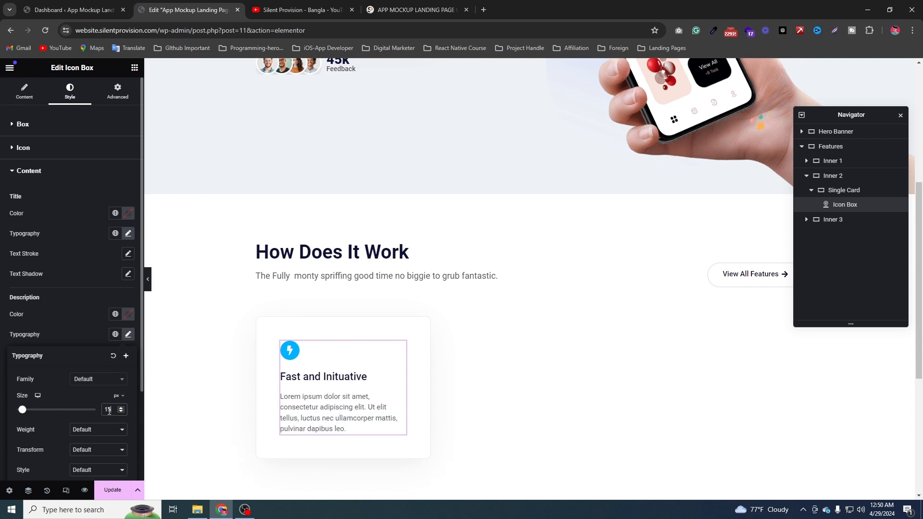
pyautogui.click(2, 273)
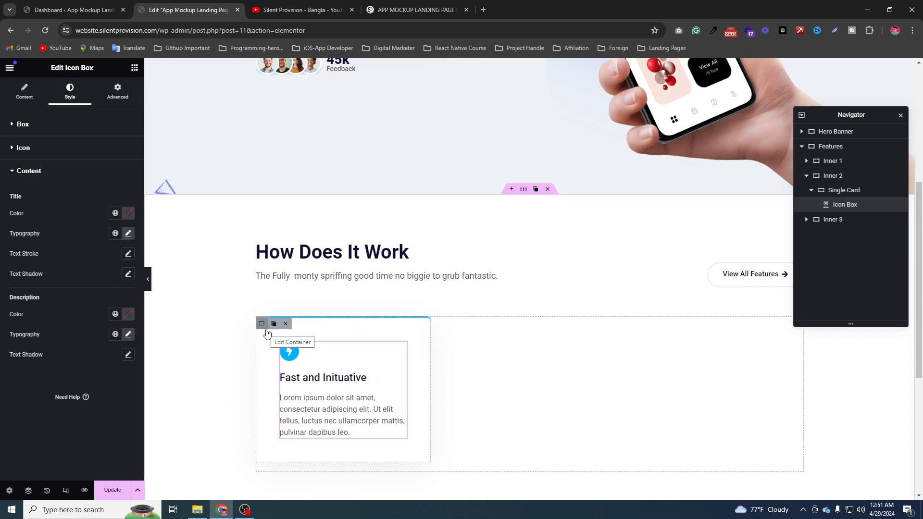
# Add a Button widget below the Icon Box inside the Single Card container
pyautogui.click(135, 67)
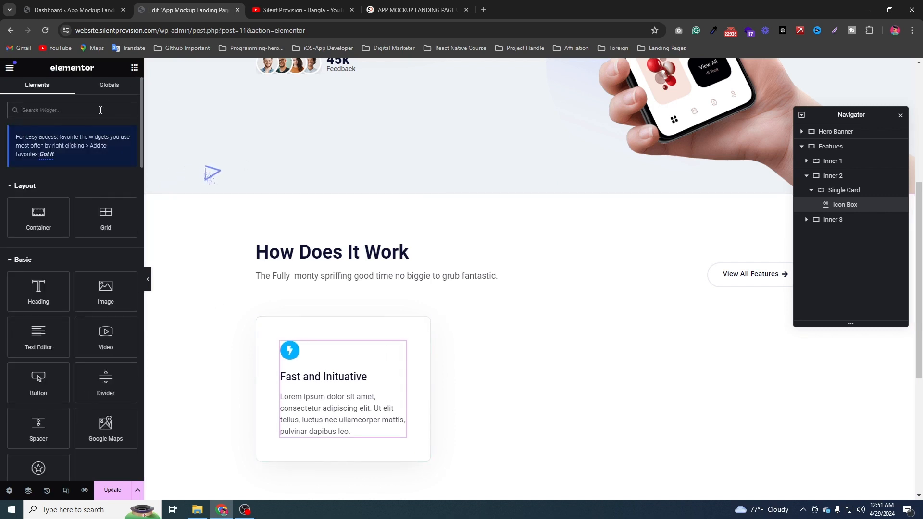
pyautogui.write('but')
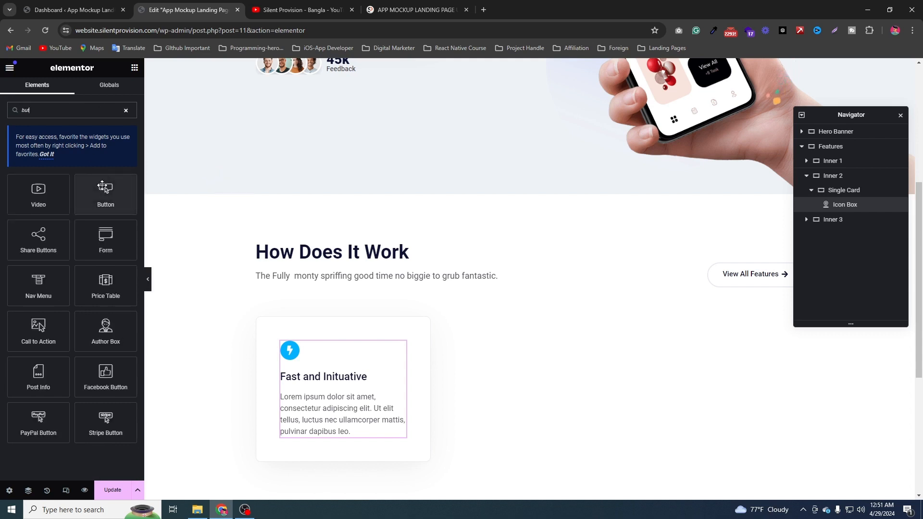
pyautogui.moveTo(106, 192); pyautogui.dragTo(352, 439)
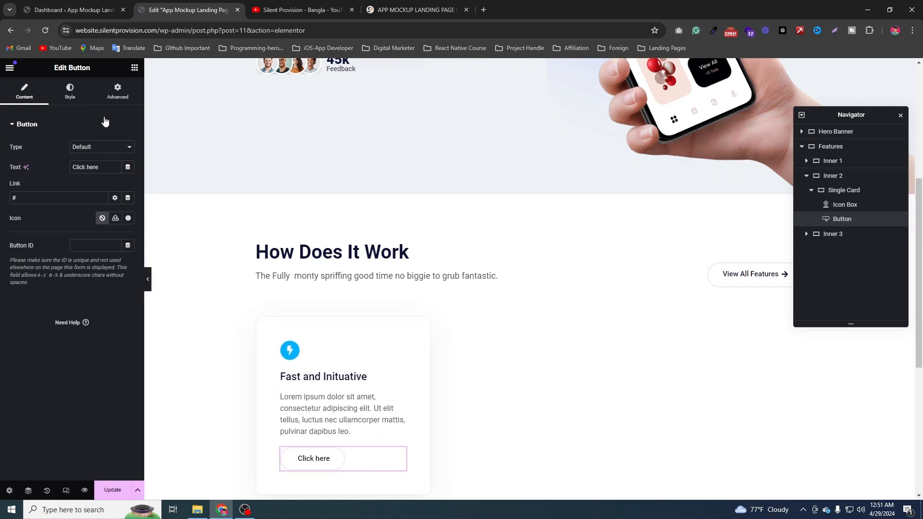
# Give the card's button an Arrow right icon placed after the text, and change its text to "Read More"
pyautogui.click(128, 219)
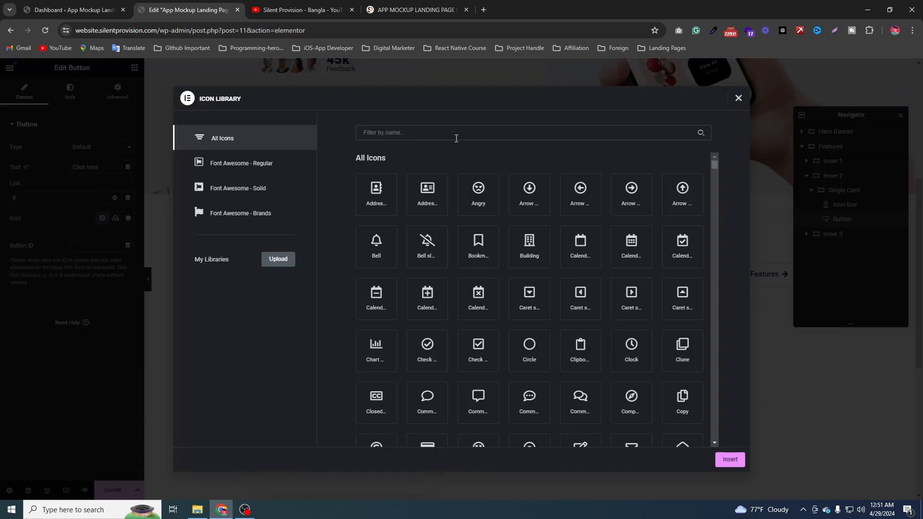
pyautogui.write('right')
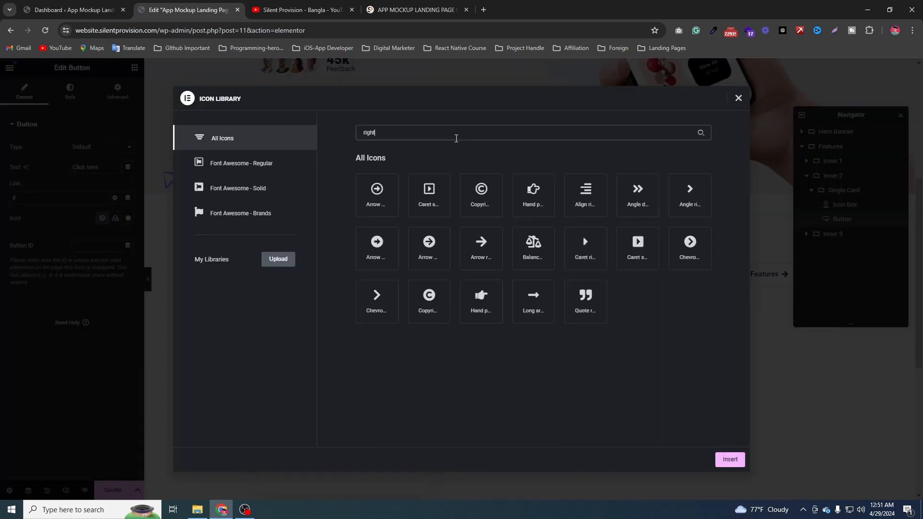
pyautogui.click(480, 247)
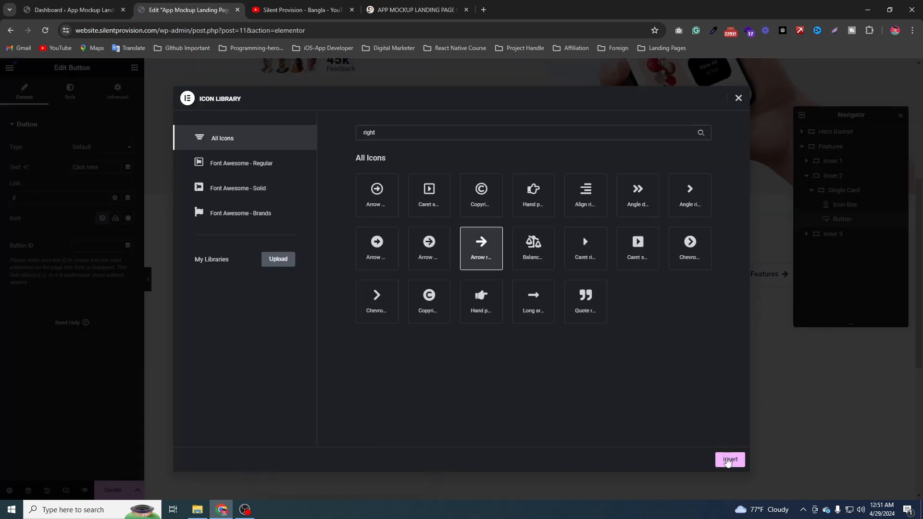
pyautogui.click(727, 460)
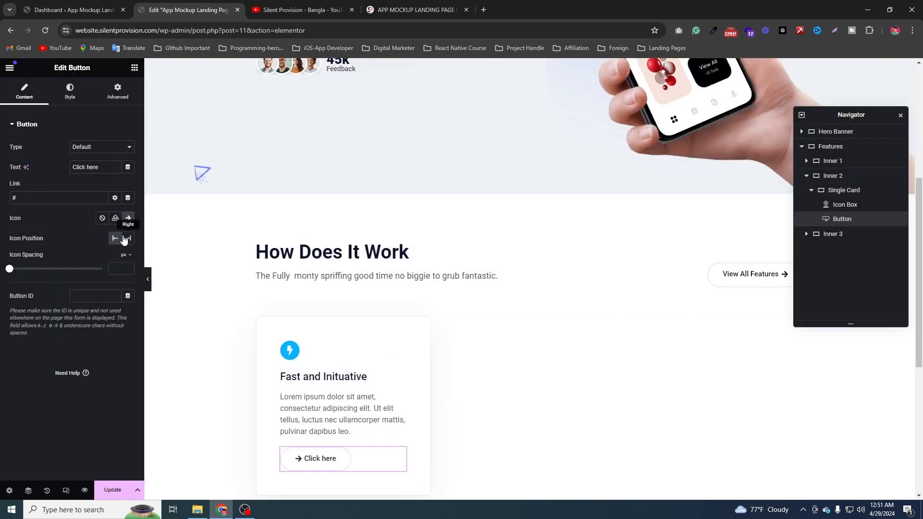
pyautogui.click(128, 239)
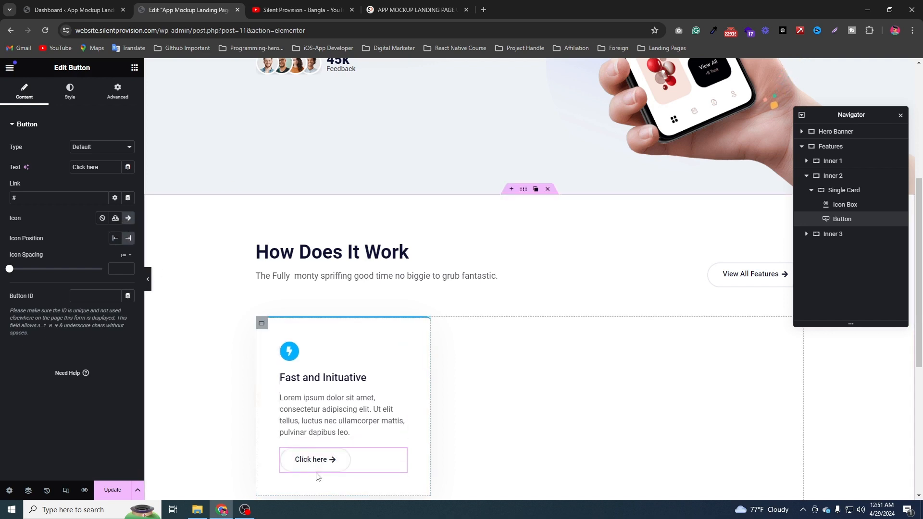
pyautogui.moveTo(106, 167); pyautogui.dragTo(1, 172)
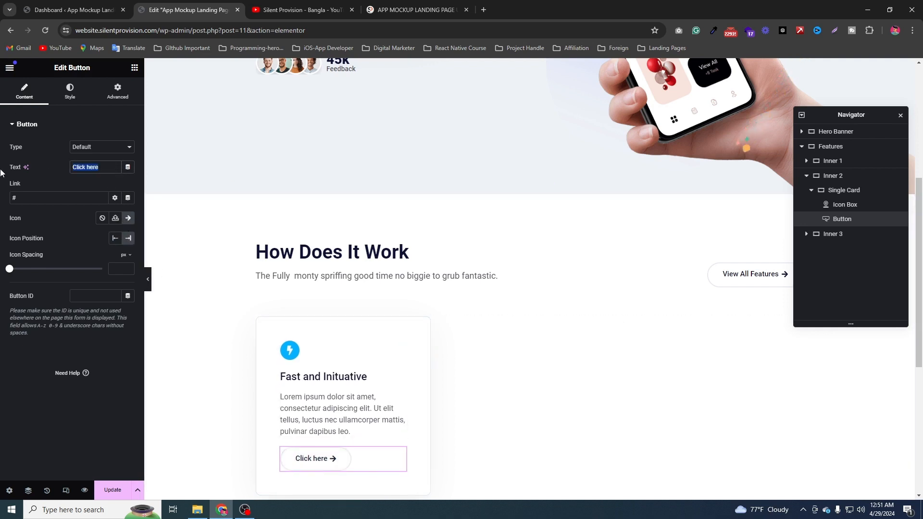
pyautogui.write('Read More')
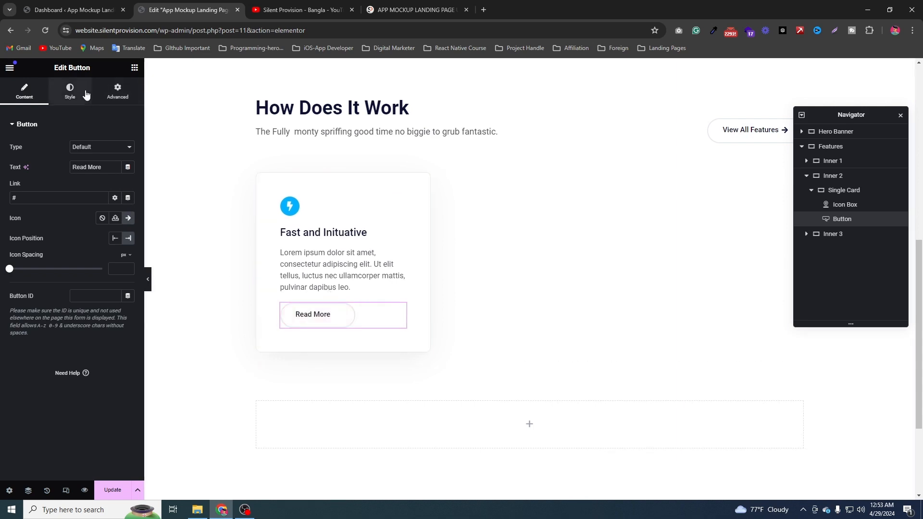
# Set the Read More button's border type to None and its padding to 0 on all sides
pyautogui.click(69, 90)
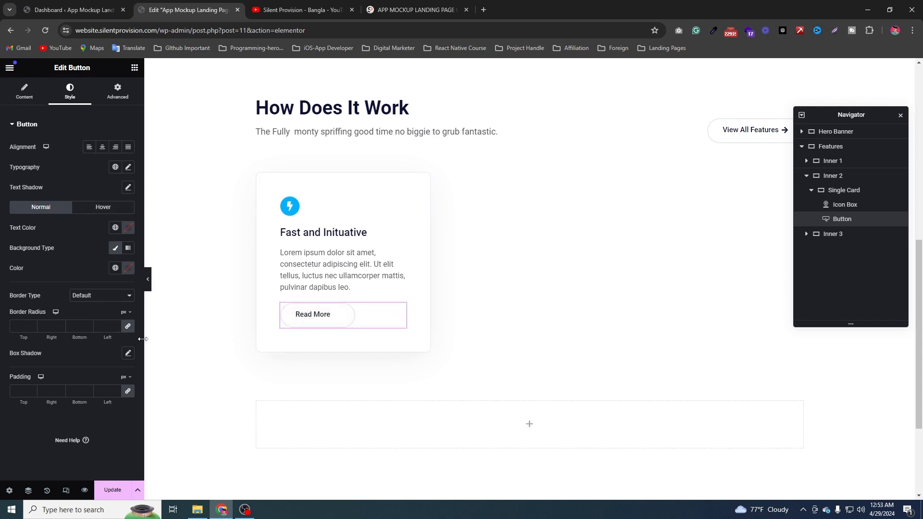
pyautogui.click(108, 295)
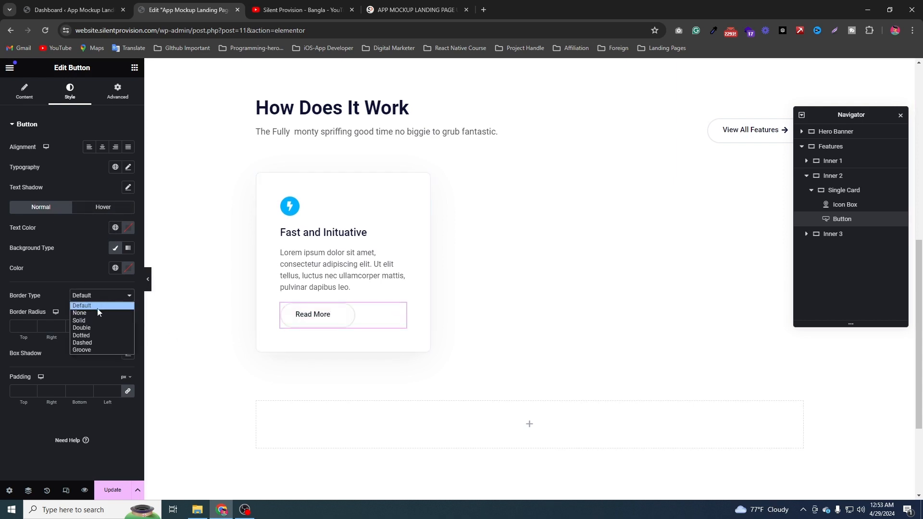
pyautogui.click(96, 313)
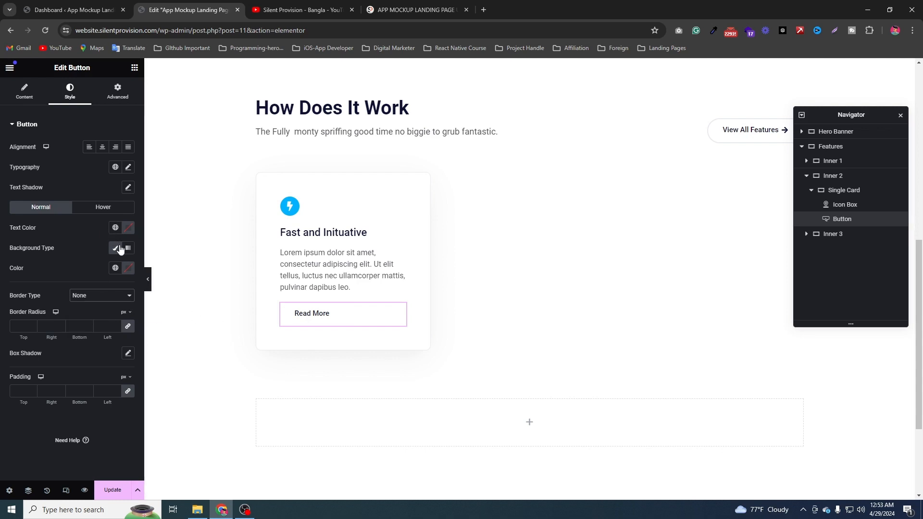
pyautogui.click(23, 391)
pyautogui.write('0')
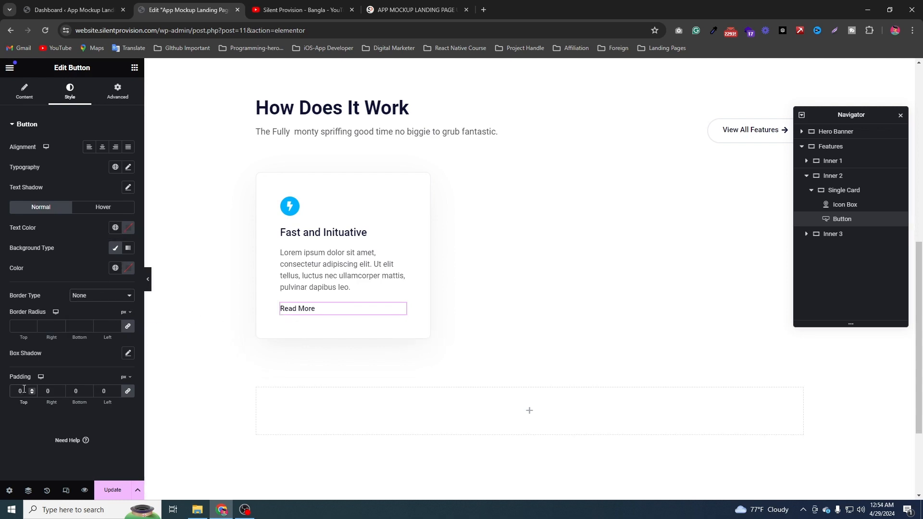
# Set the Read More button's font size to 12 px and its text color to the global Black Main
pyautogui.click(128, 168)
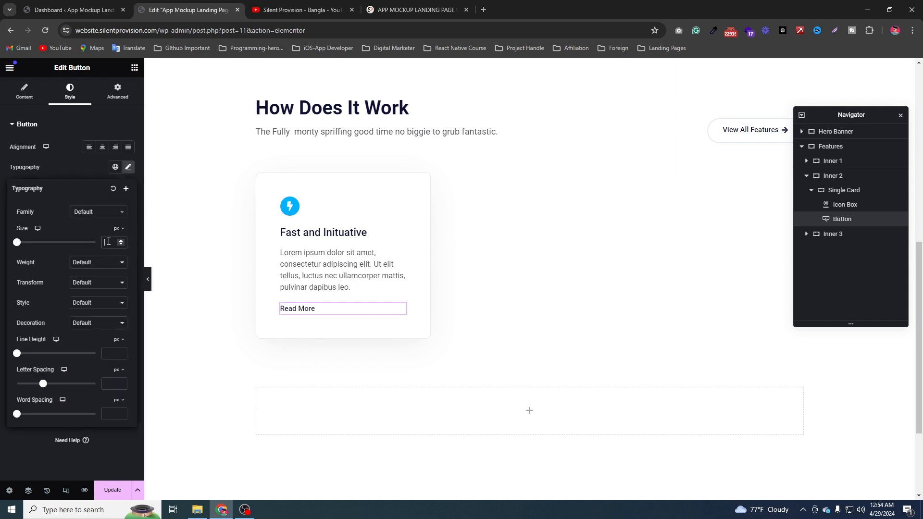
pyautogui.write('12')
pyautogui.click(26, 90)
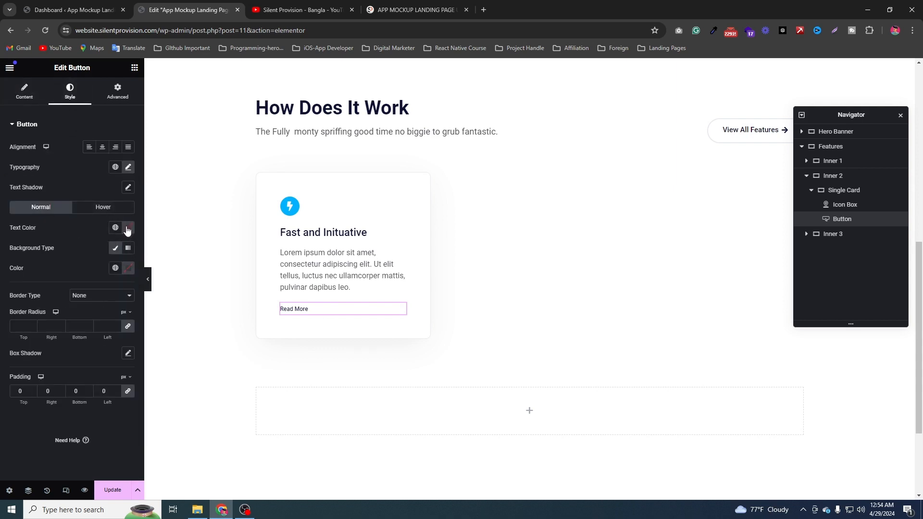
pyautogui.click(116, 227)
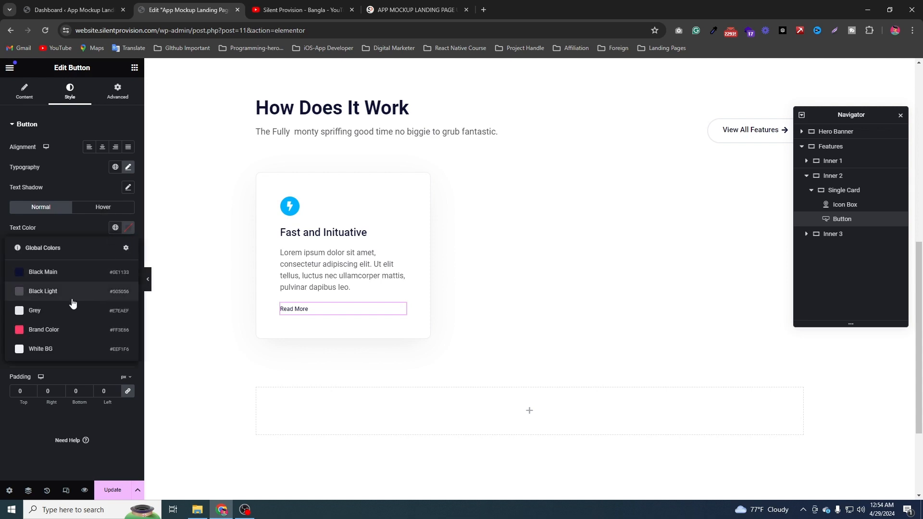
pyautogui.click(74, 272)
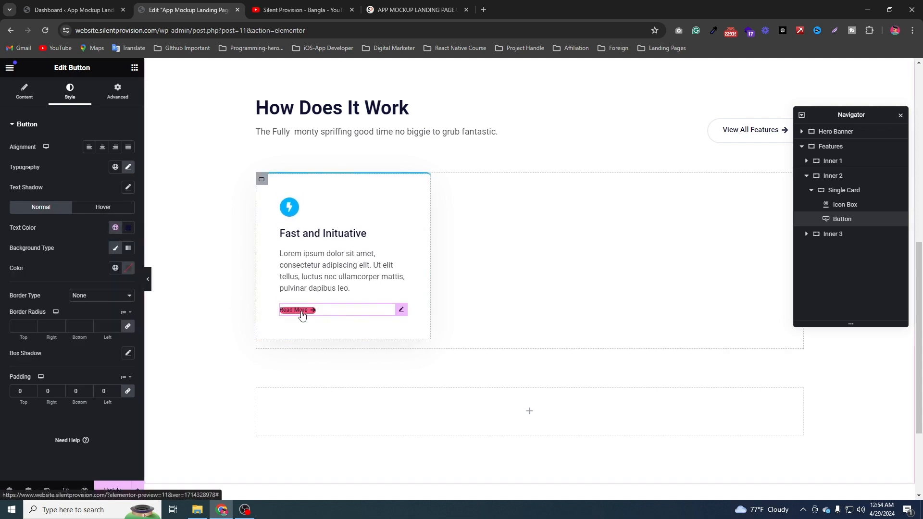
# Make the Read More button's hover background color fully transparent and preview the card without the editing panel
pyautogui.click(112, 207)
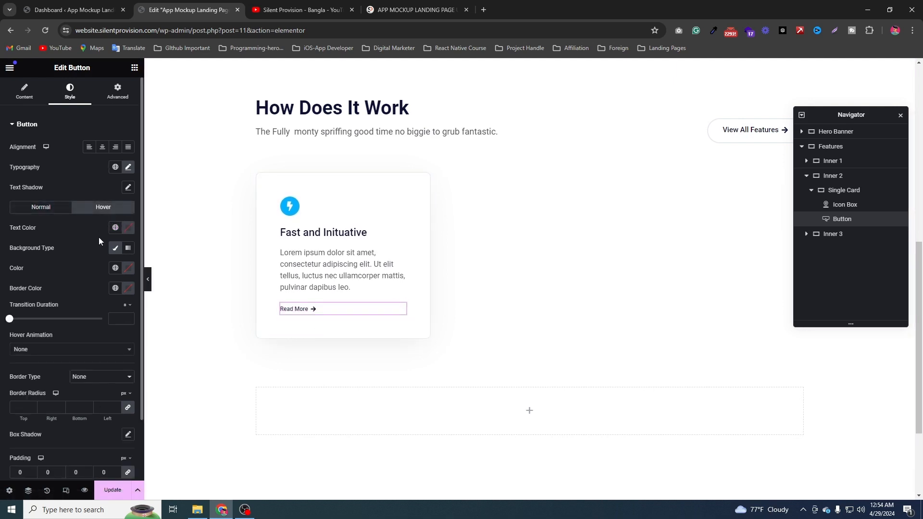
pyautogui.click(129, 269)
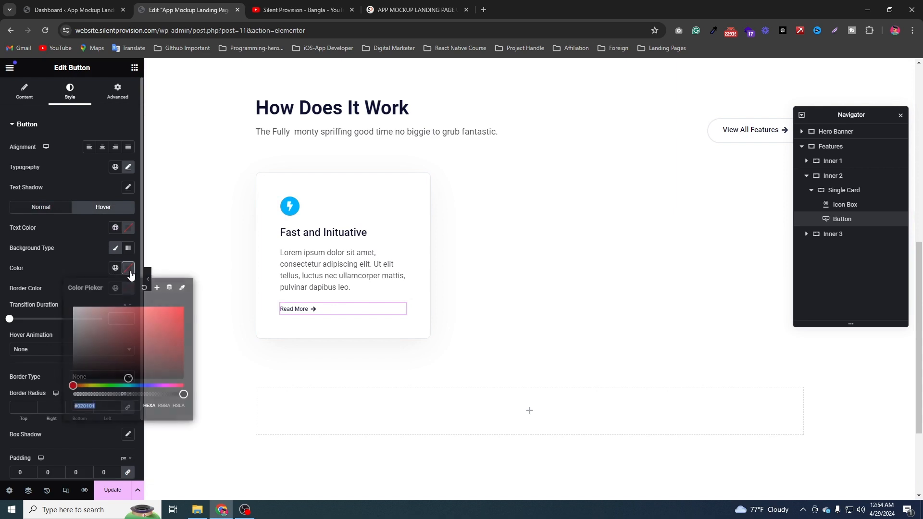
pyautogui.moveTo(153, 394); pyautogui.dragTo(56, 385)
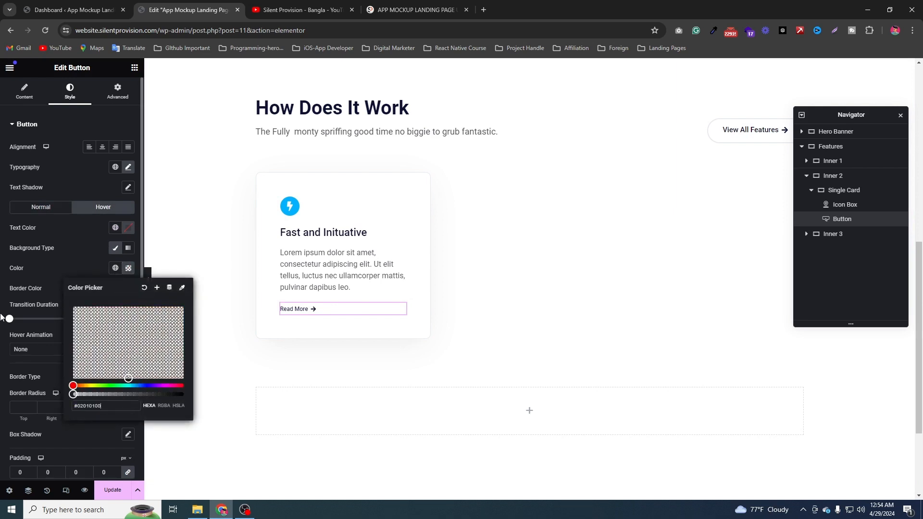
pyautogui.click(54, 388)
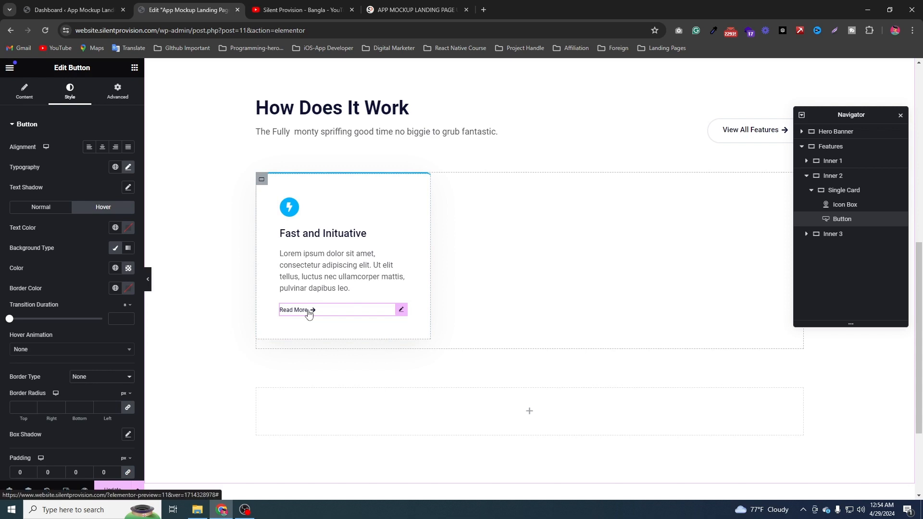
pyautogui.click(148, 287)
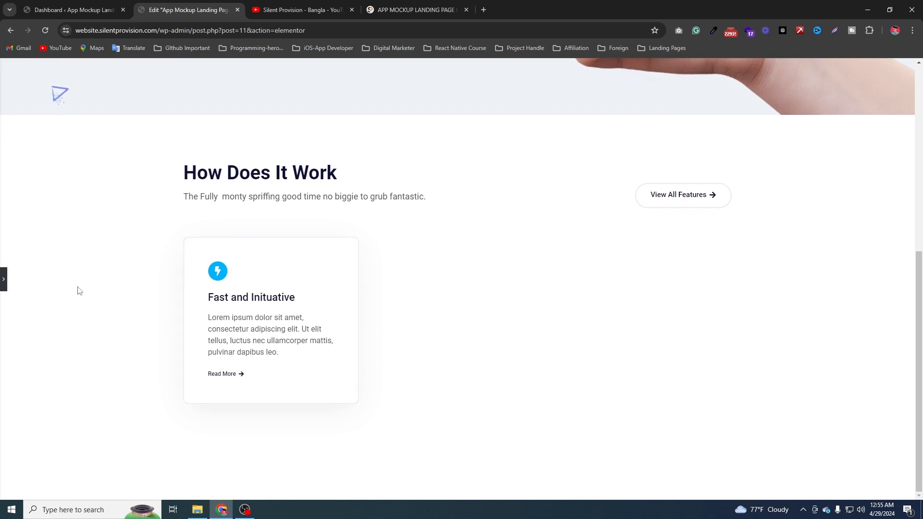
pyautogui.click(4, 279)
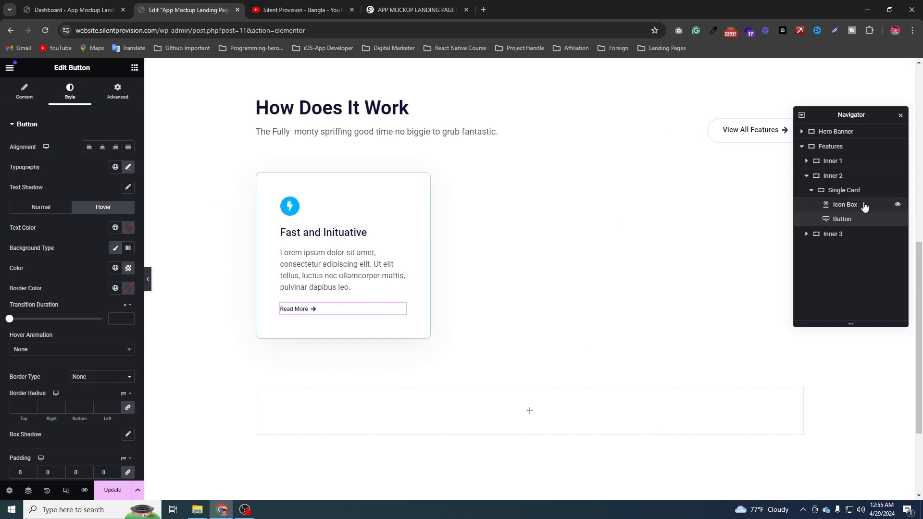
# Open the advanced Custom CSS settings of the Single Card container
pyautogui.click(839, 196)
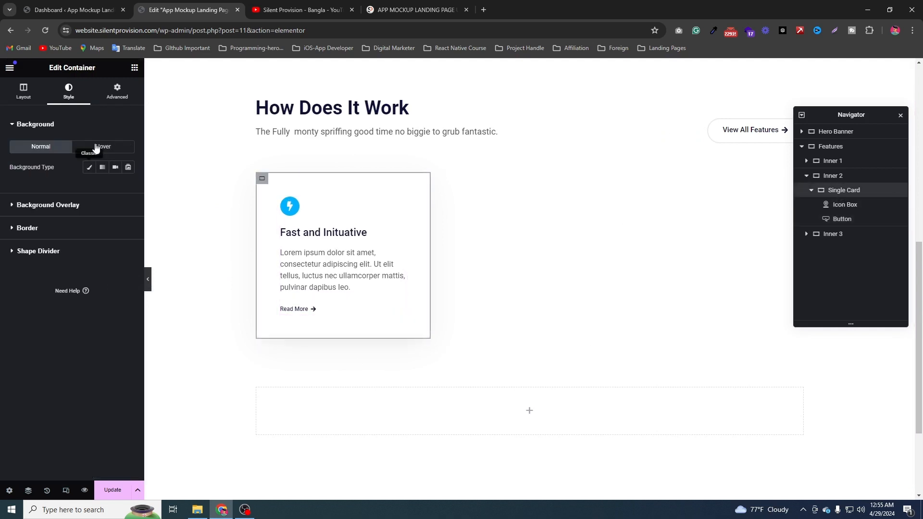
pyautogui.click(127, 98)
pyautogui.scroll(-3, 75, 371)
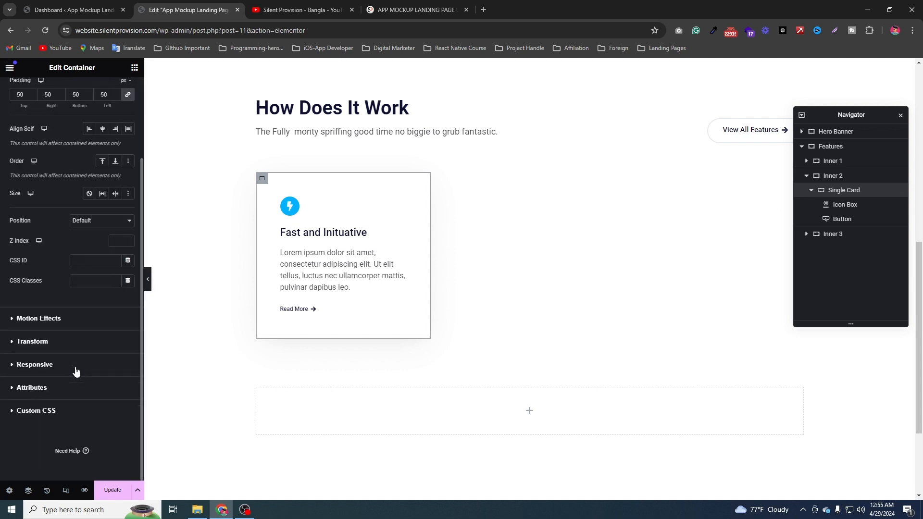
pyautogui.click(36, 411)
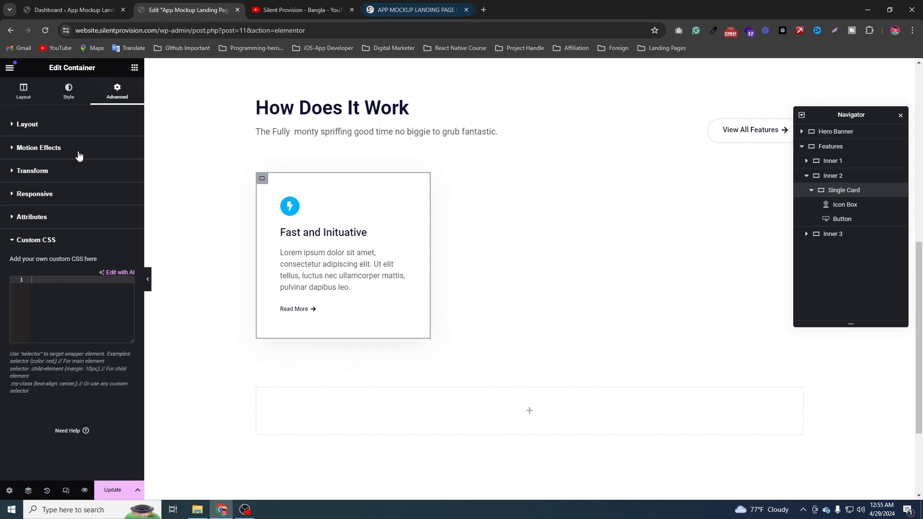
# Switch to the app mockup landing page tutorial and copy the whole Hover Lift Animation CSS snippet
pyautogui.click(386, 4)
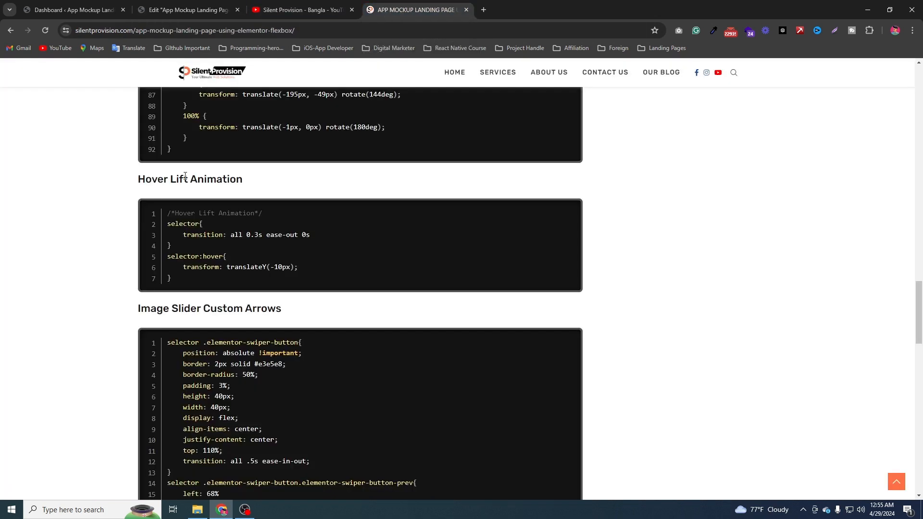
pyautogui.scroll(4, 626, 152)
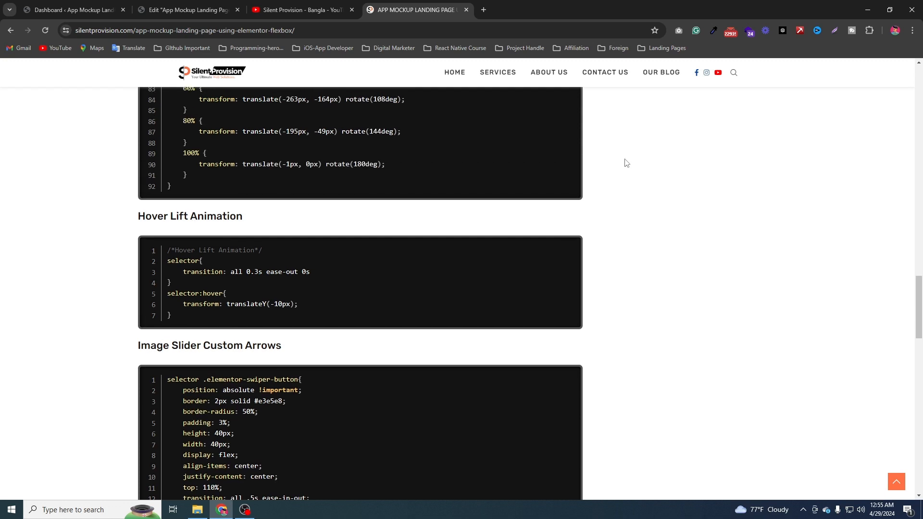
pyautogui.scroll(-8, 624, 160)
pyautogui.scroll(1, 257, 240)
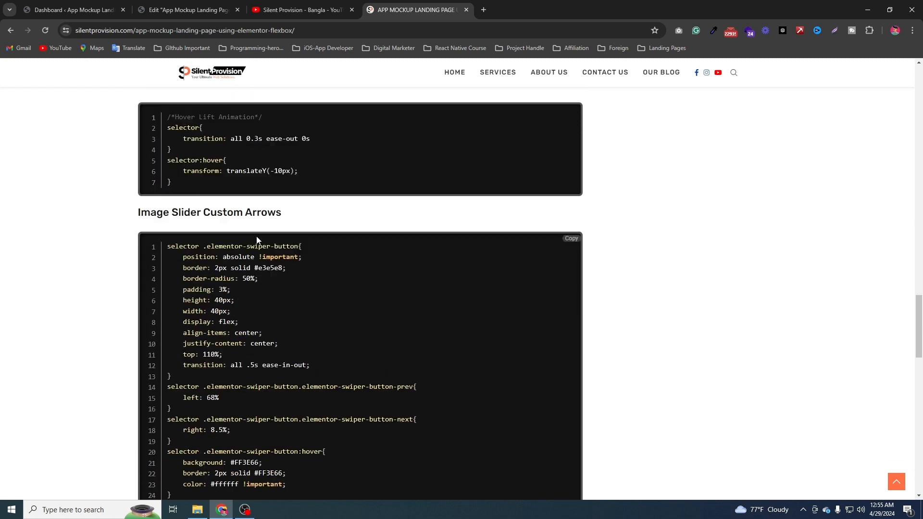
pyautogui.scroll(3, 186, 252)
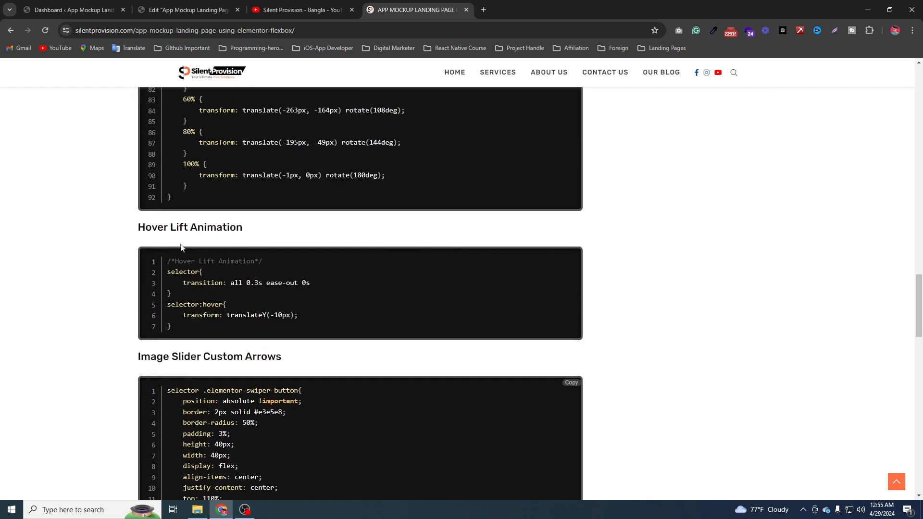
pyautogui.click(572, 255)
pyautogui.moveTo(172, 327); pyautogui.dragTo(181, 290)
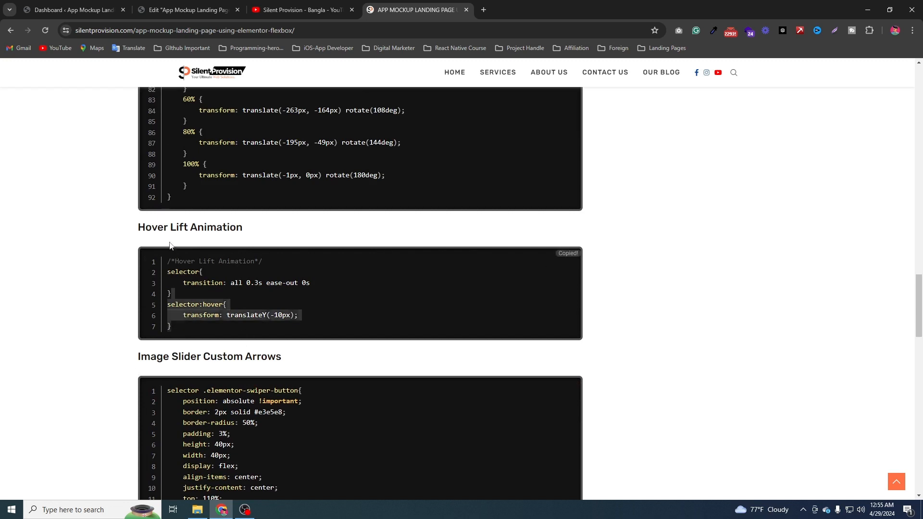
pyautogui.moveTo(182, 335); pyautogui.dragTo(172, 270)
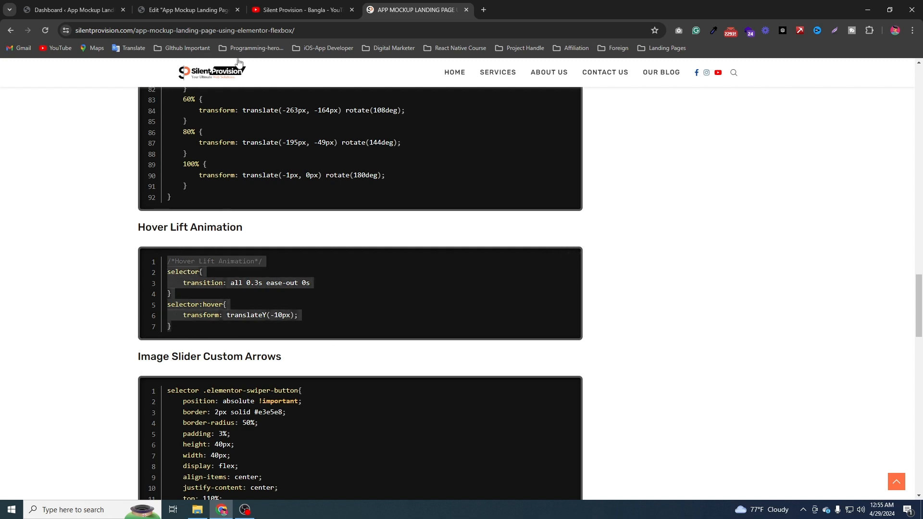
pyautogui.rightClick(209, 282)
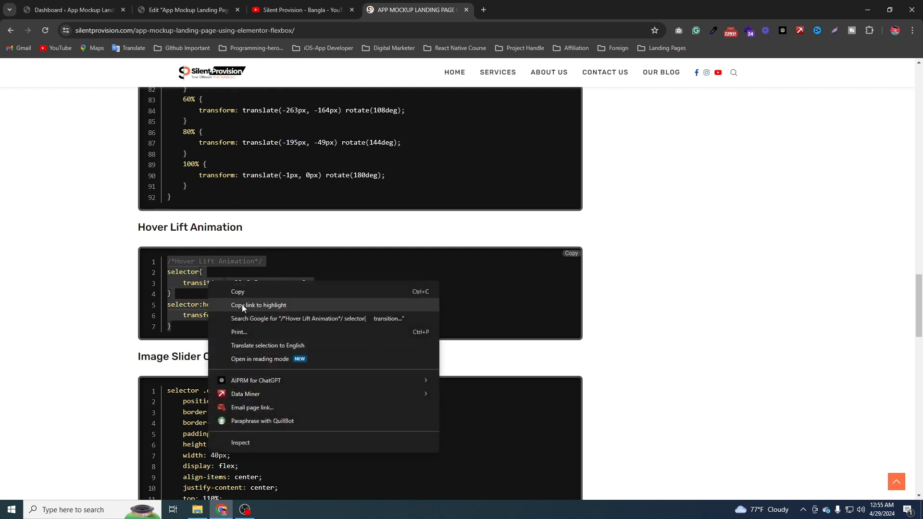
pyautogui.click(236, 290)
# Paste the Hover Lift Animation code into the Single Card's custom CSS and preview the hover effect without the editing panel
pyautogui.click(187, 9)
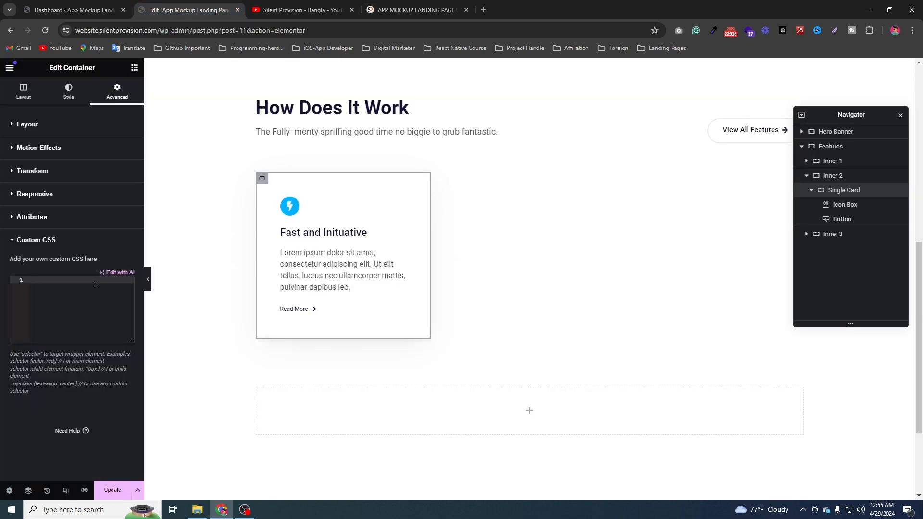
pyautogui.hotkey('ctrl', 'v')
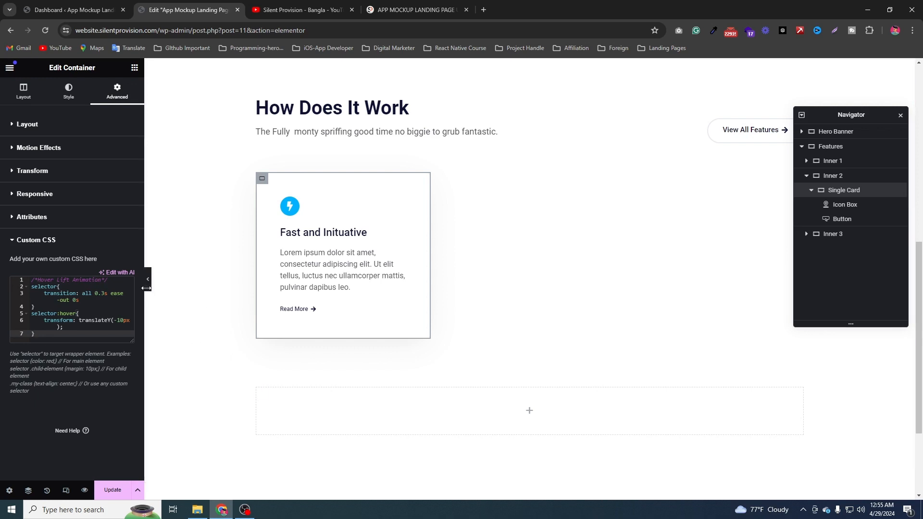
pyautogui.click(148, 288)
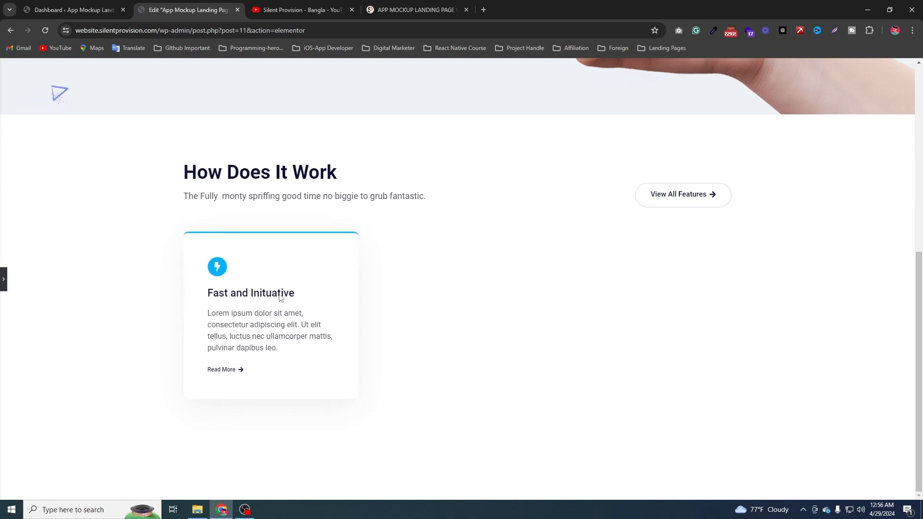
pyautogui.click(425, 5)
pyautogui.moveTo(411, 284)
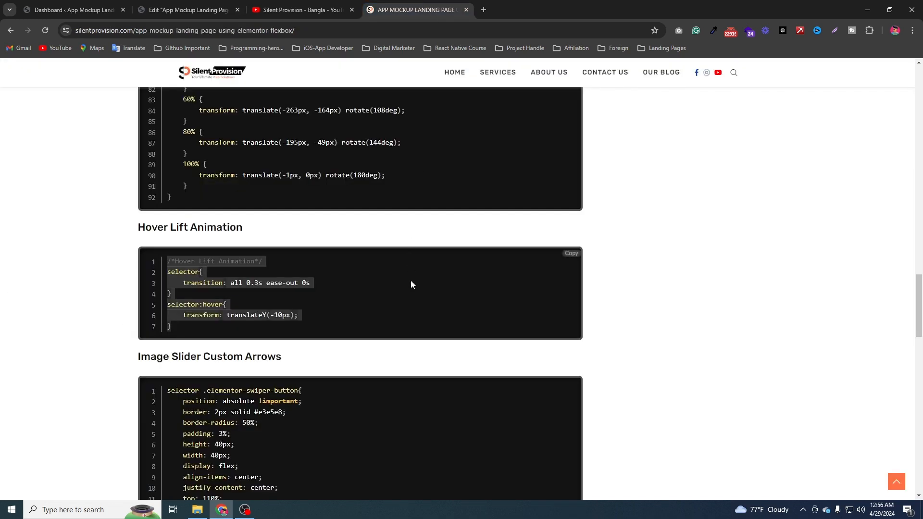
pyautogui.click(197, 6)
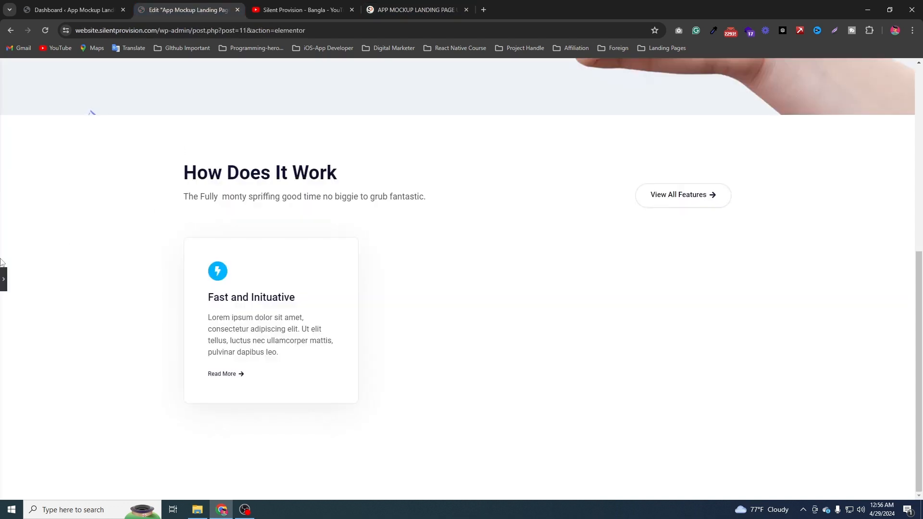
pyautogui.click(3, 277)
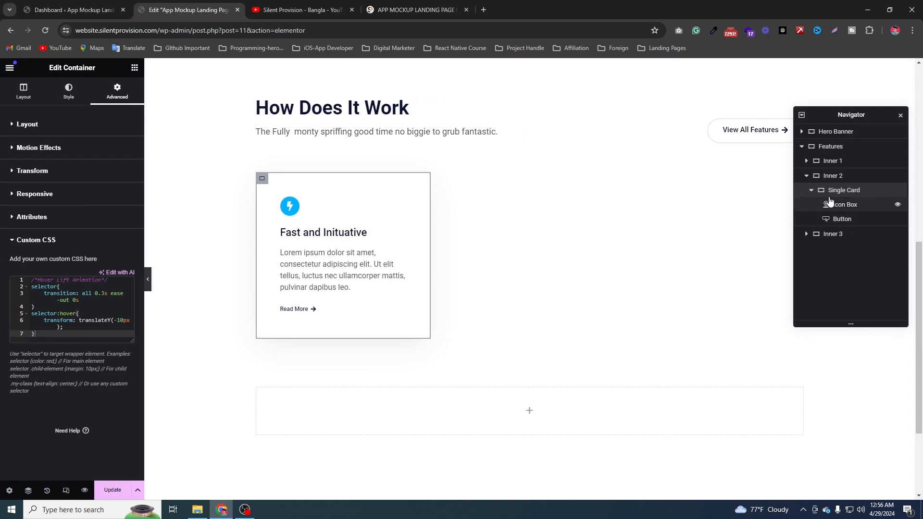
# Duplicate the Single Card container five times inside Inner 2
pyautogui.click(811, 191)
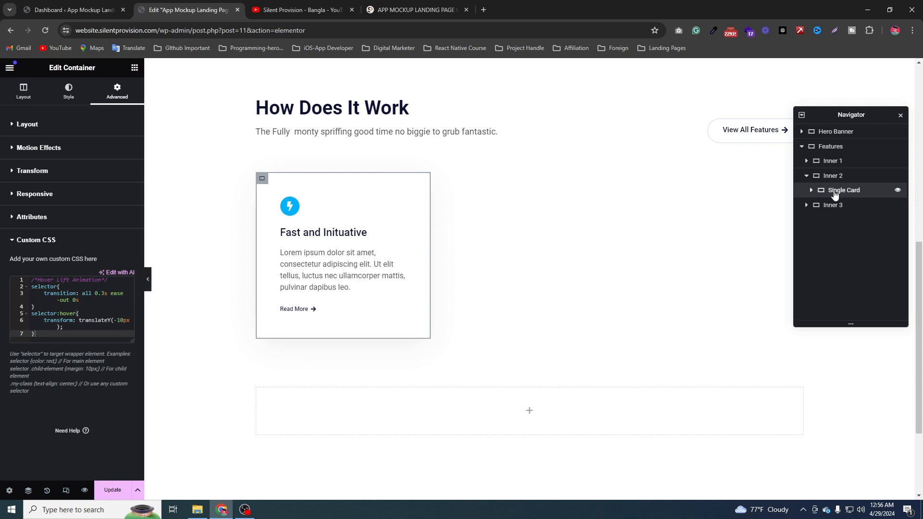
pyautogui.rightClick(836, 192)
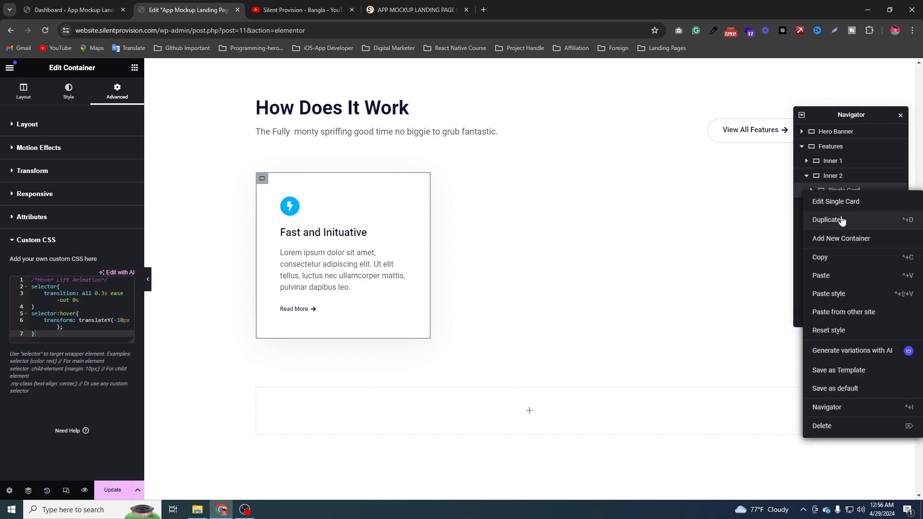
pyautogui.click(841, 220)
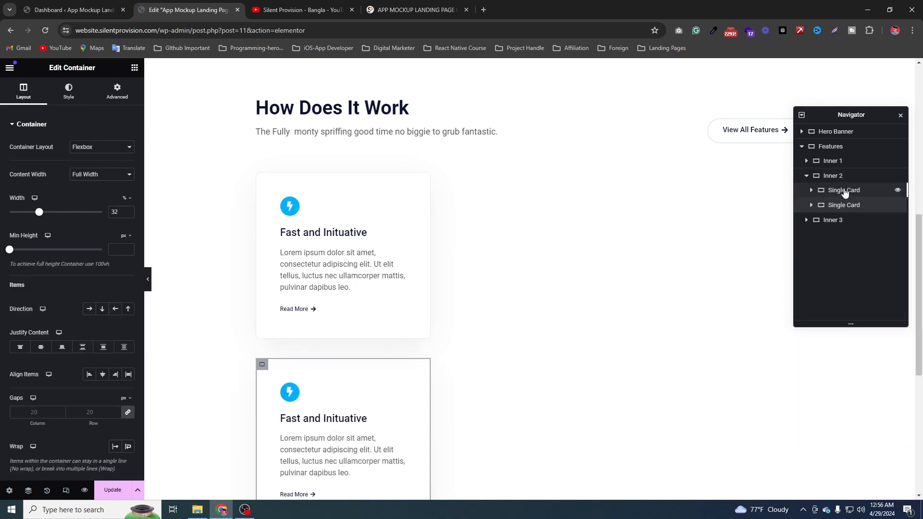
pyautogui.rightClick(844, 191)
pyautogui.click(855, 220)
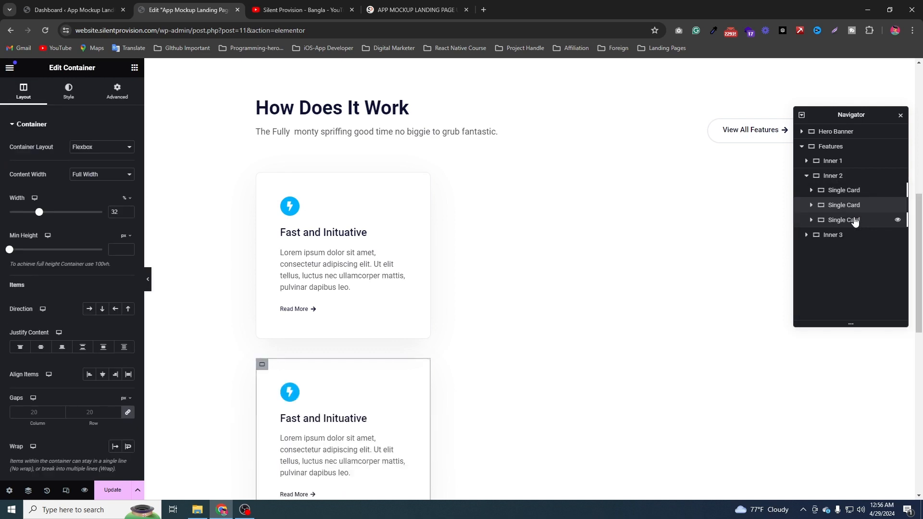
pyautogui.rightClick(851, 207)
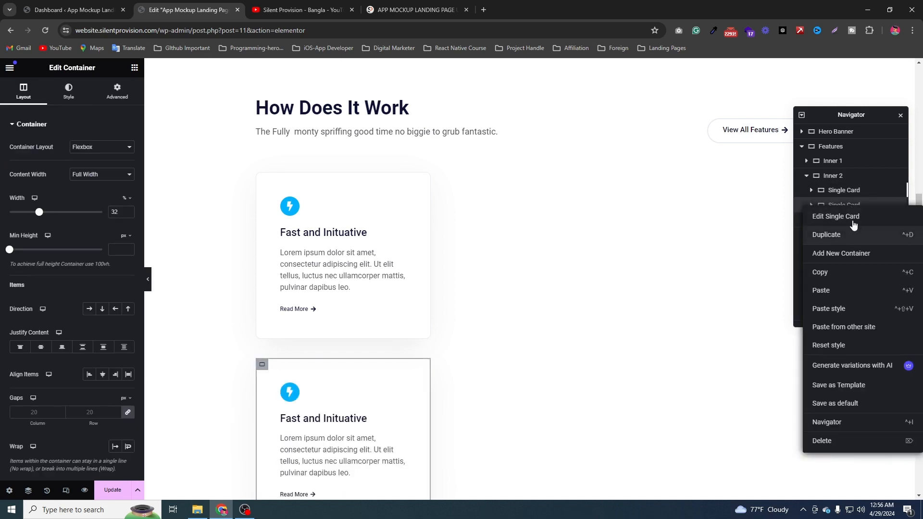
pyautogui.click(853, 231)
pyautogui.rightClick(852, 220)
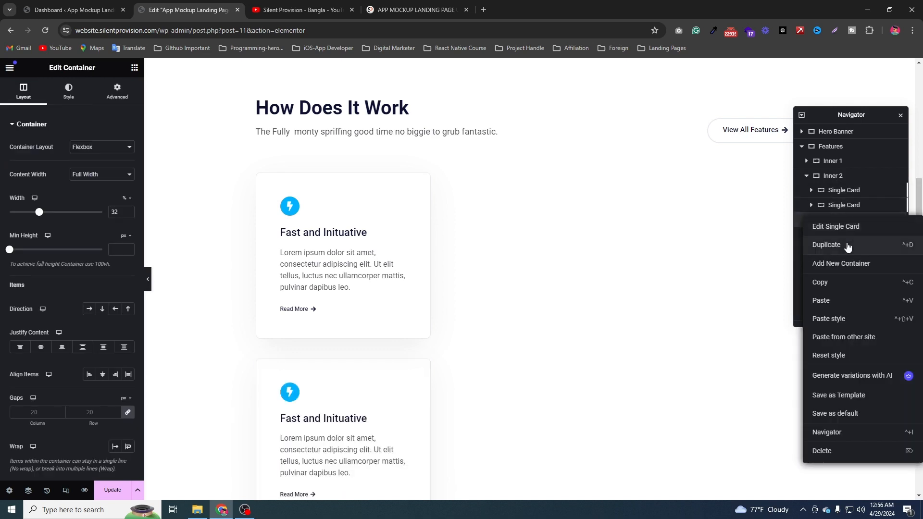
pyautogui.click(852, 231)
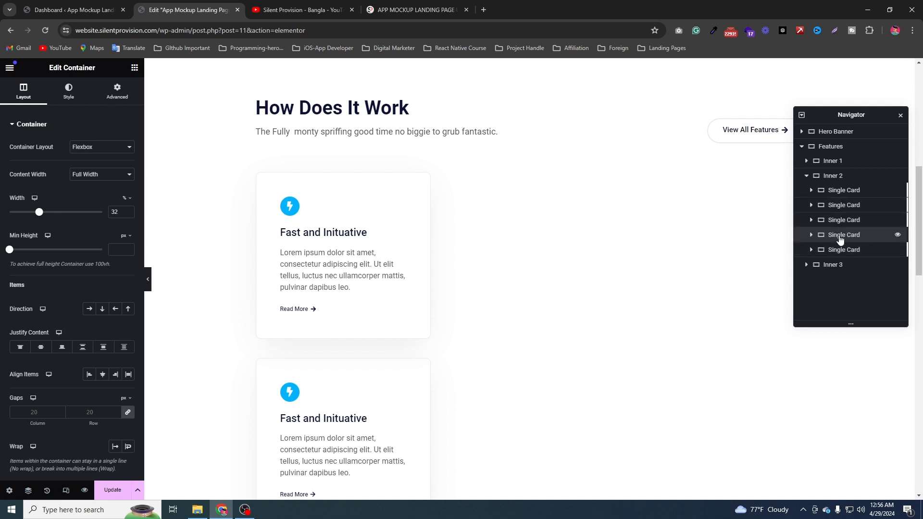
pyautogui.rightClick(840, 237)
pyautogui.click(849, 269)
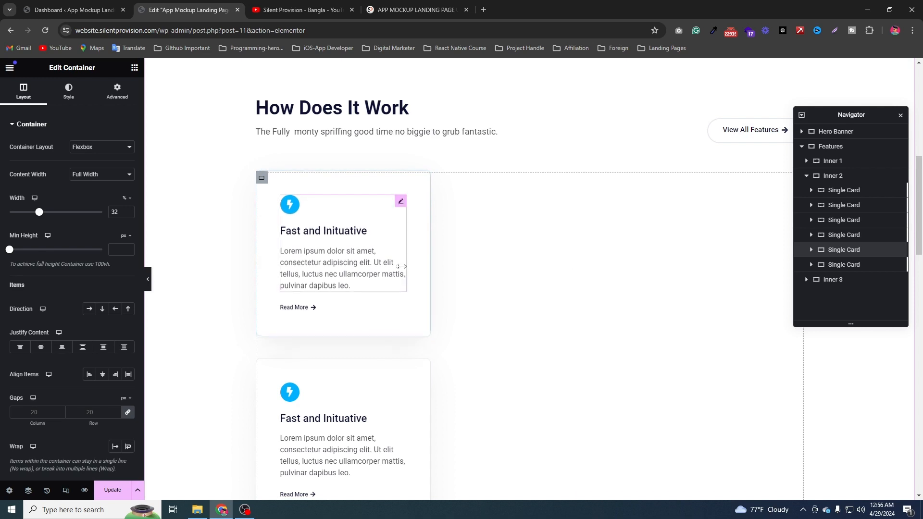
# Lay out Inner 2's cards in a horizontal row with wrapping enabled, and preview the grid without the editing panel
pyautogui.scroll(-3, 360, 323)
pyautogui.scroll(3, 363, 310)
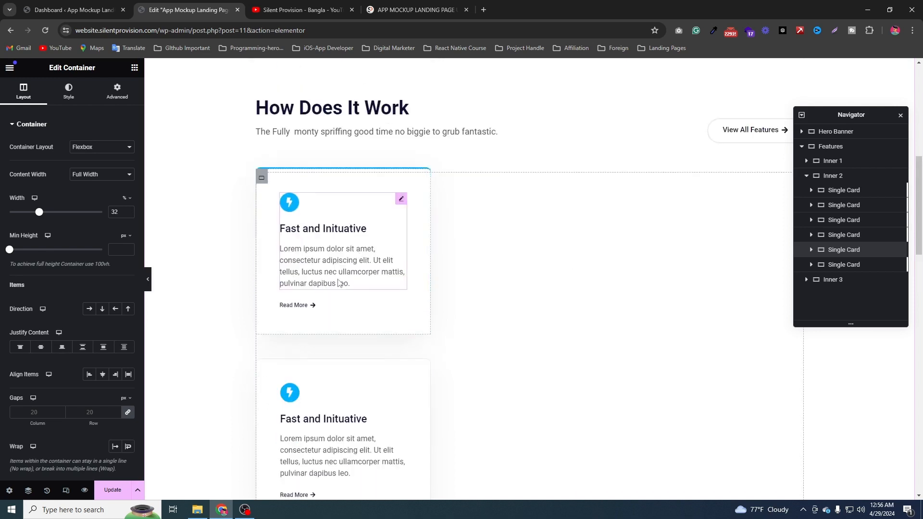
pyautogui.scroll(-4, 375, 332)
pyautogui.scroll(5, 374, 331)
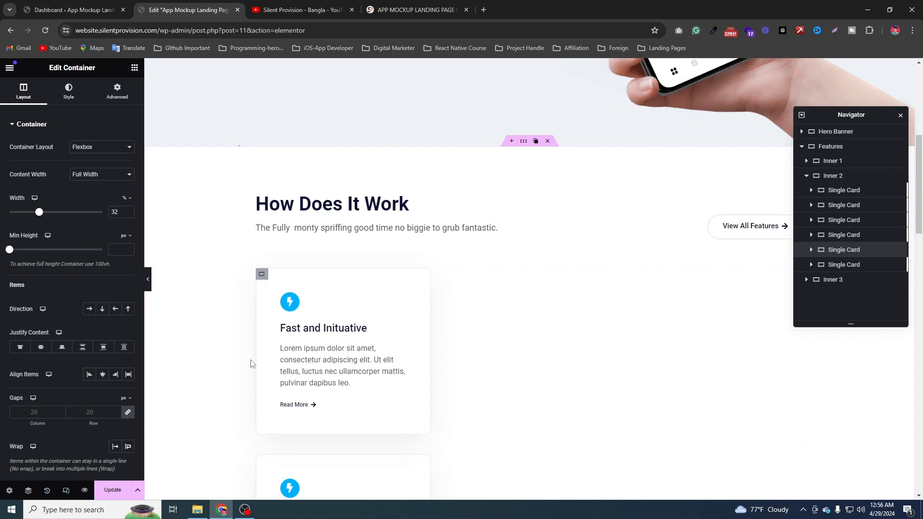
pyautogui.click(829, 177)
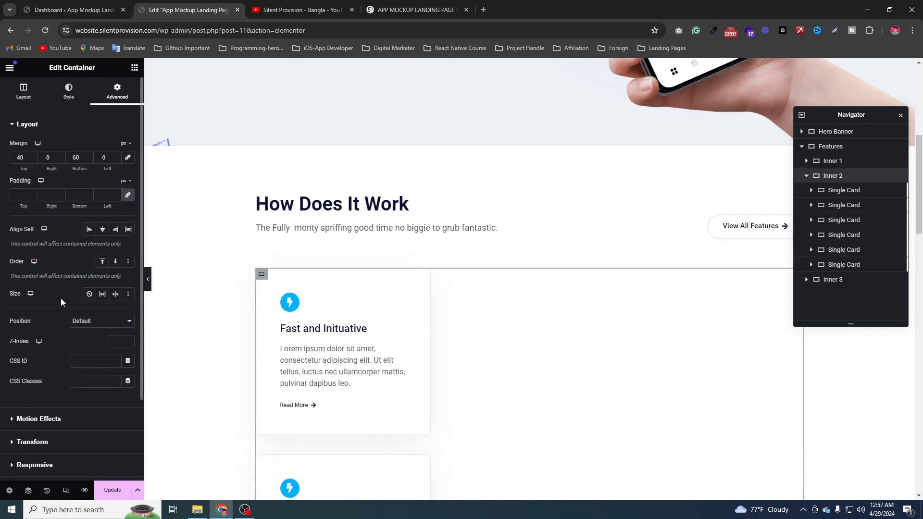
pyautogui.click(35, 91)
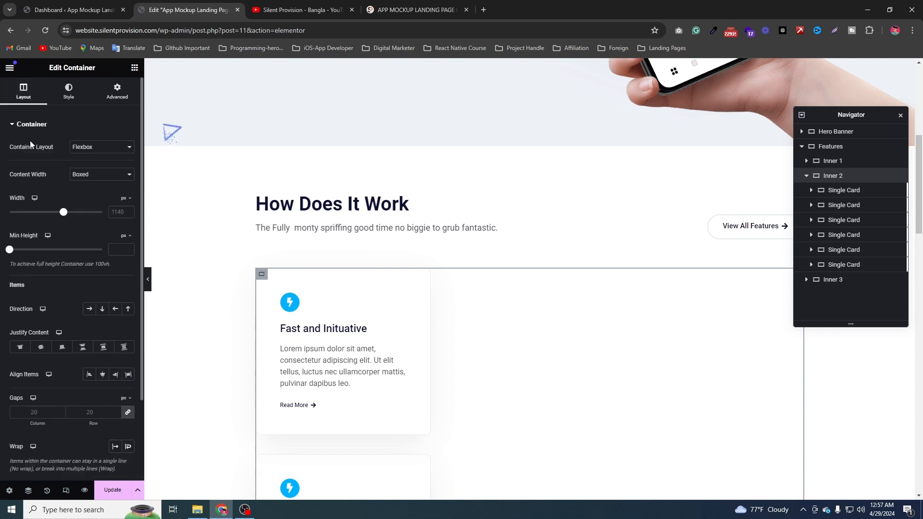
pyautogui.click(89, 311)
pyautogui.scroll(-2, 107, 293)
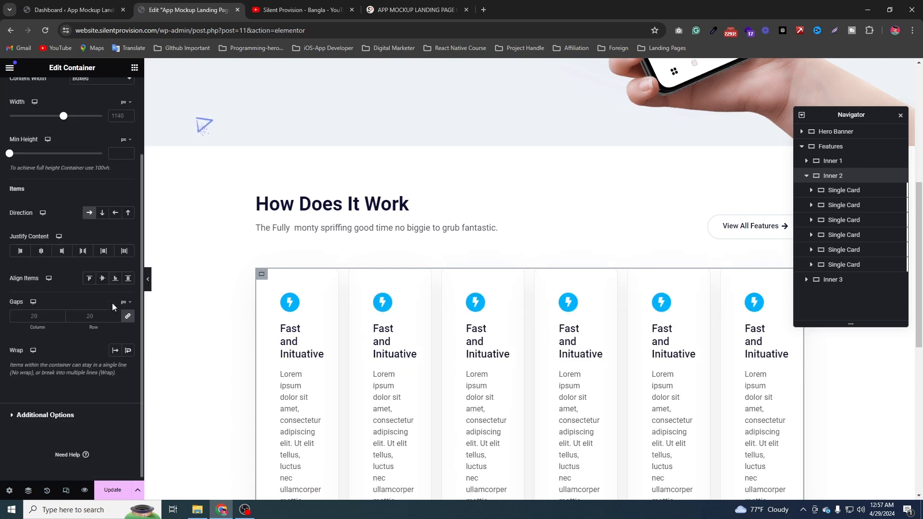
pyautogui.scroll(-2, 495, 278)
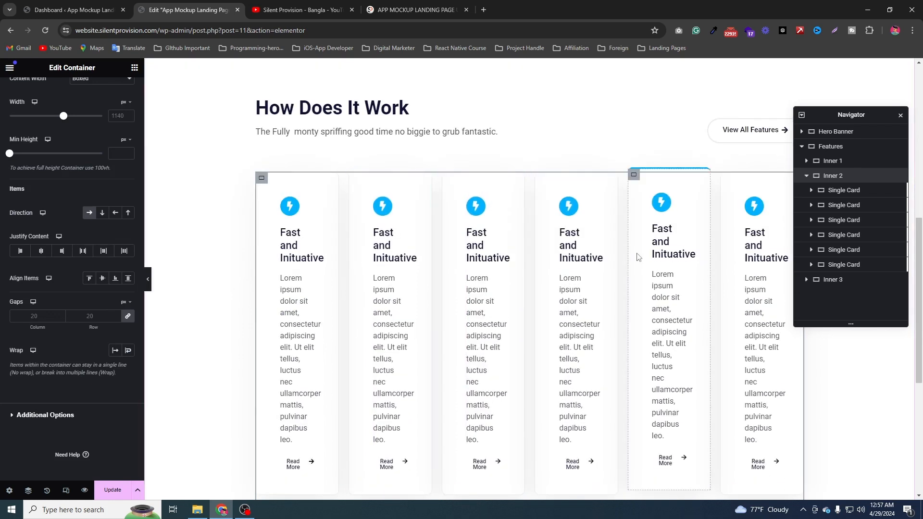
pyautogui.click(128, 351)
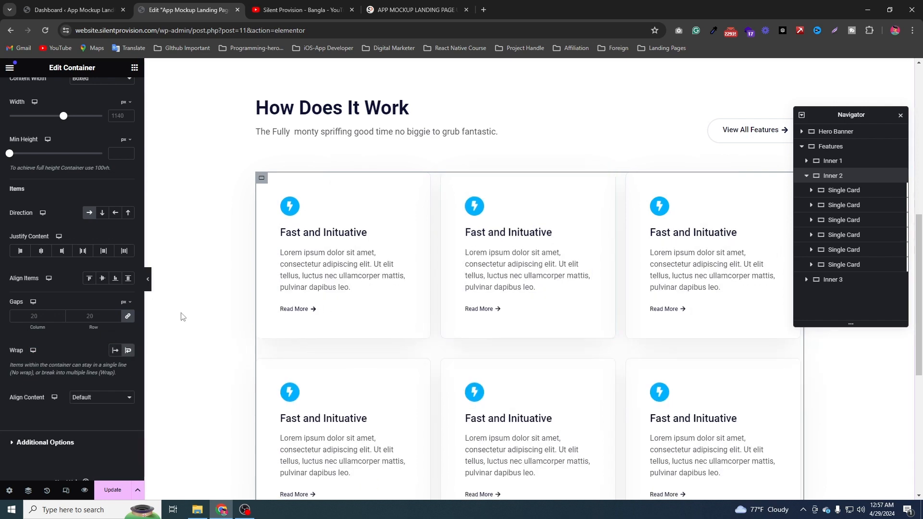
pyautogui.click(148, 280)
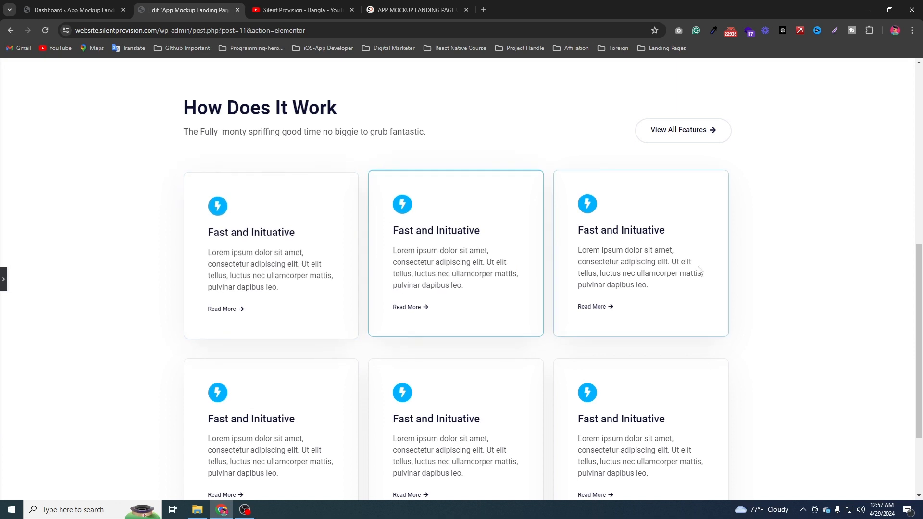
pyautogui.scroll(-2, 673, 278)
pyautogui.scroll(1, 586, 365)
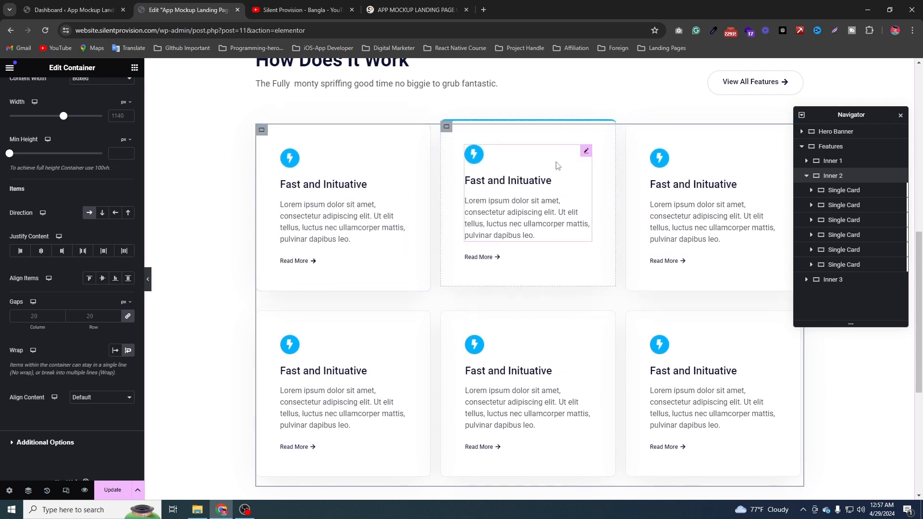
# Replace the bolt icon in the second card's icon box with the Home icon from the icon library
pyautogui.click(586, 153)
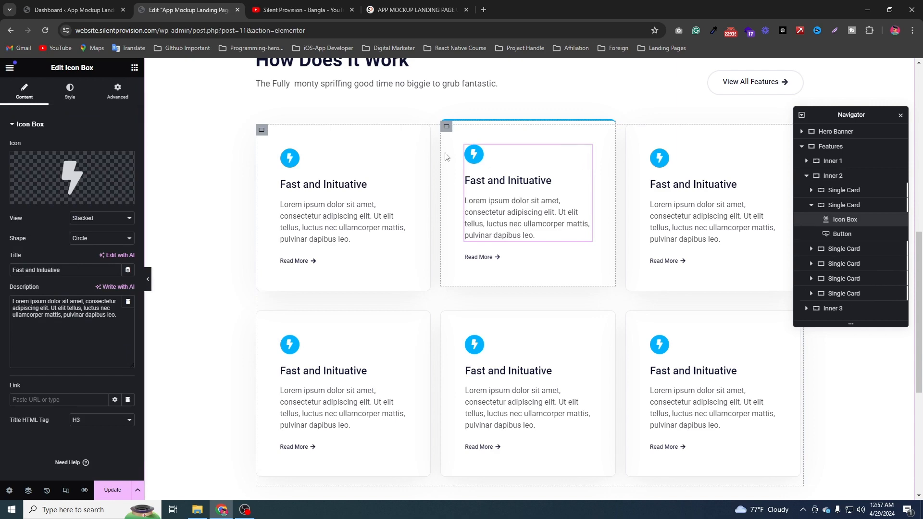
pyautogui.moveTo(116, 163)
pyautogui.click(35, 198)
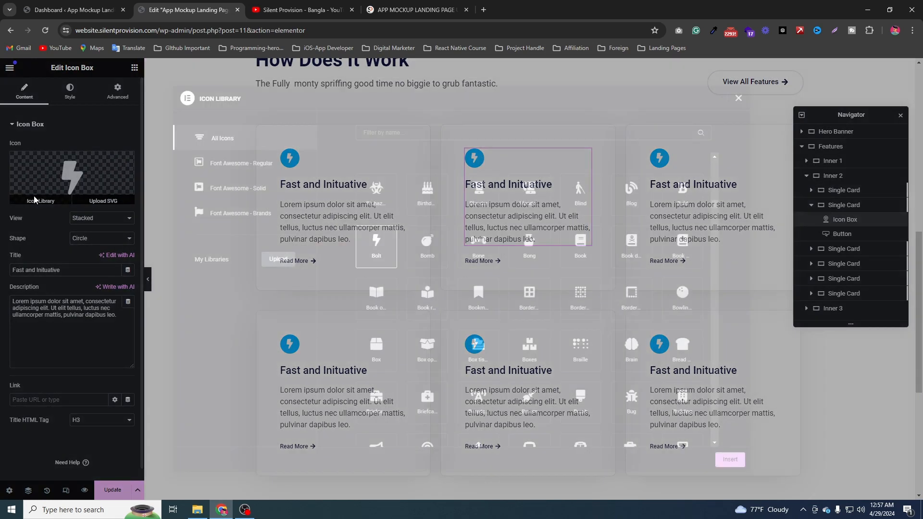
pyautogui.click(391, 134)
pyautogui.write('hom')
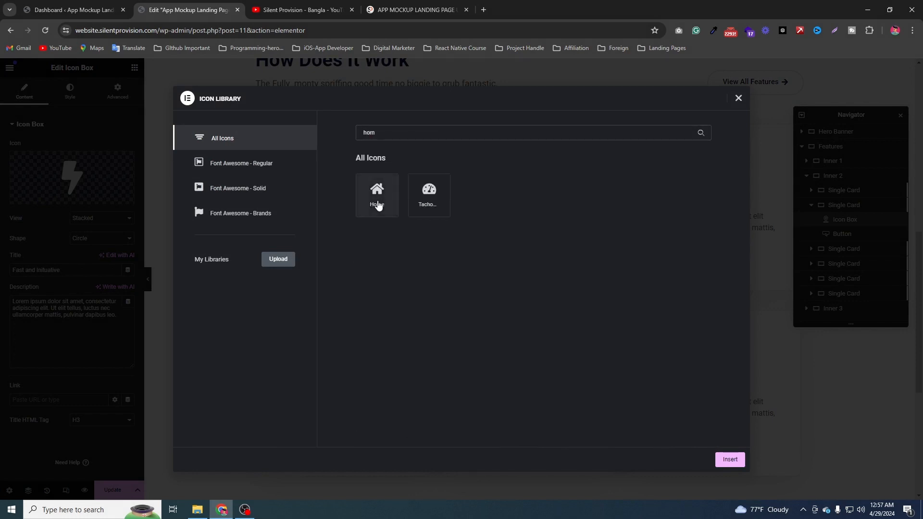
pyautogui.click(378, 205)
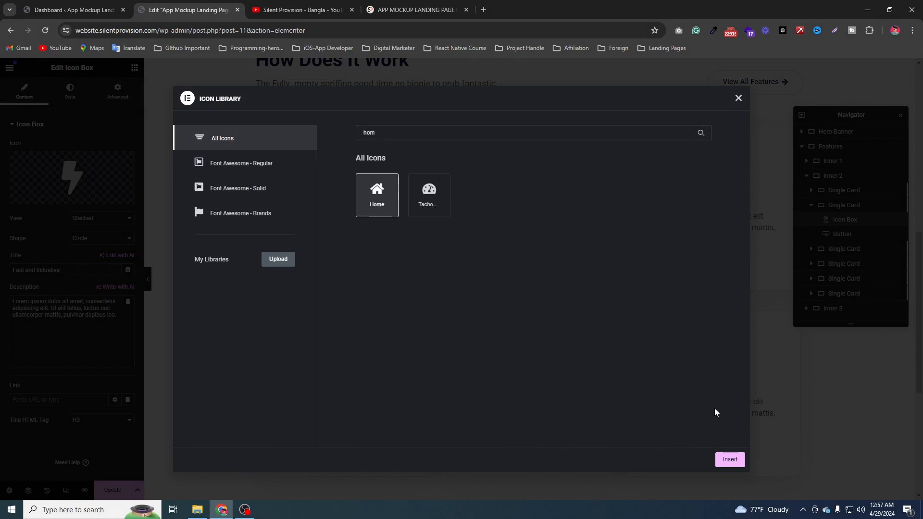
pyautogui.click(731, 460)
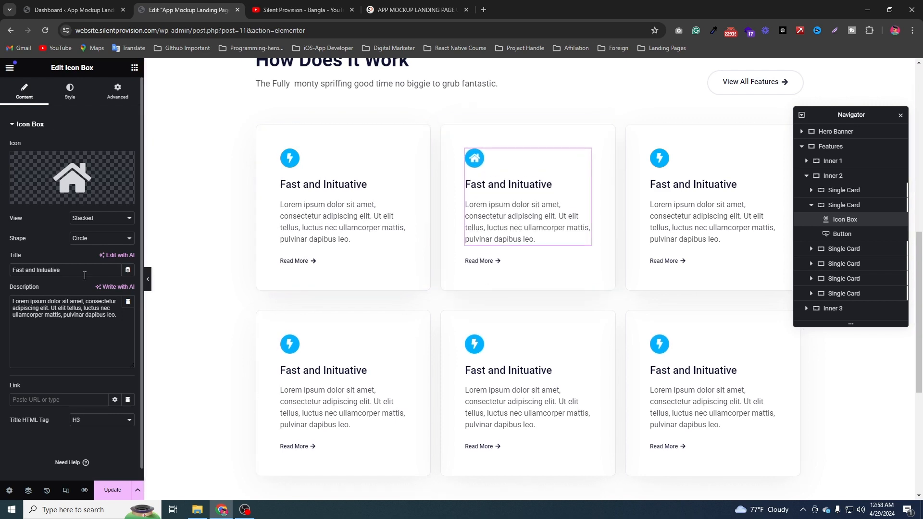
# Set the primary color of the second card's icon to the pinkish-red global color
pyautogui.click(87, 87)
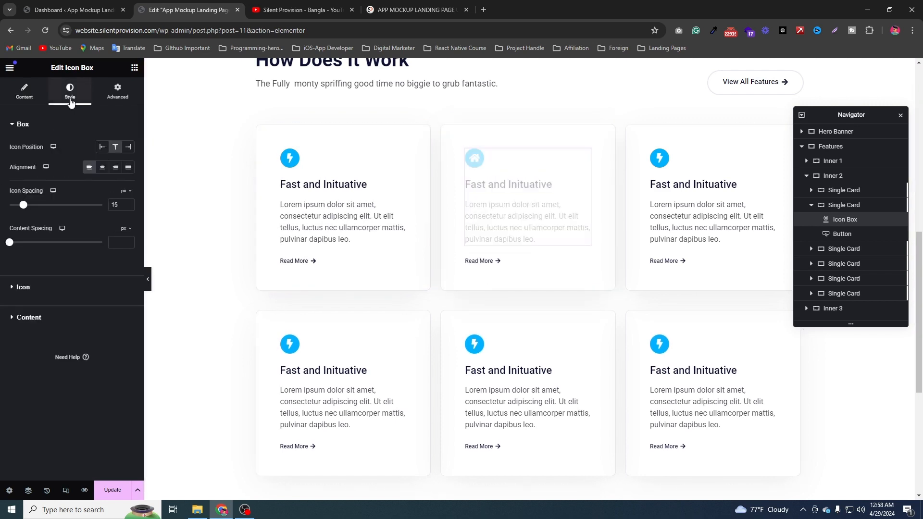
pyautogui.click(43, 284)
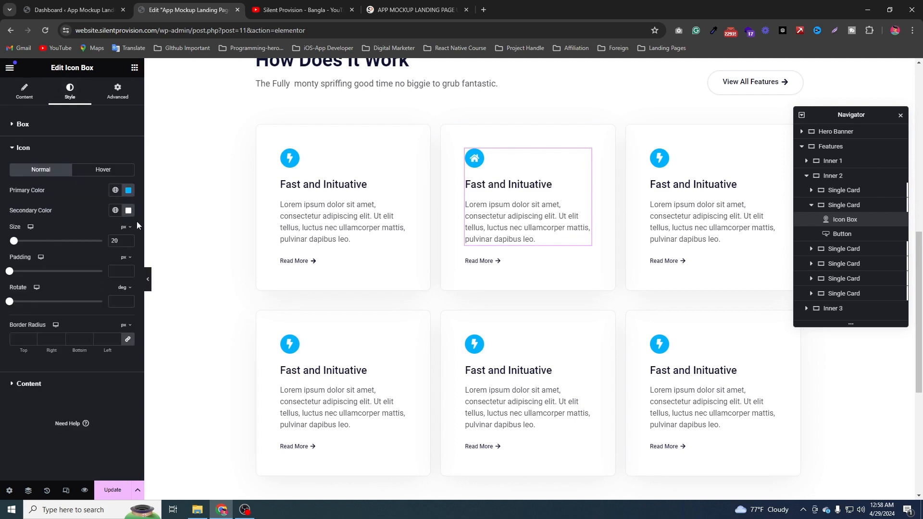
pyautogui.click(115, 190)
pyautogui.click(48, 293)
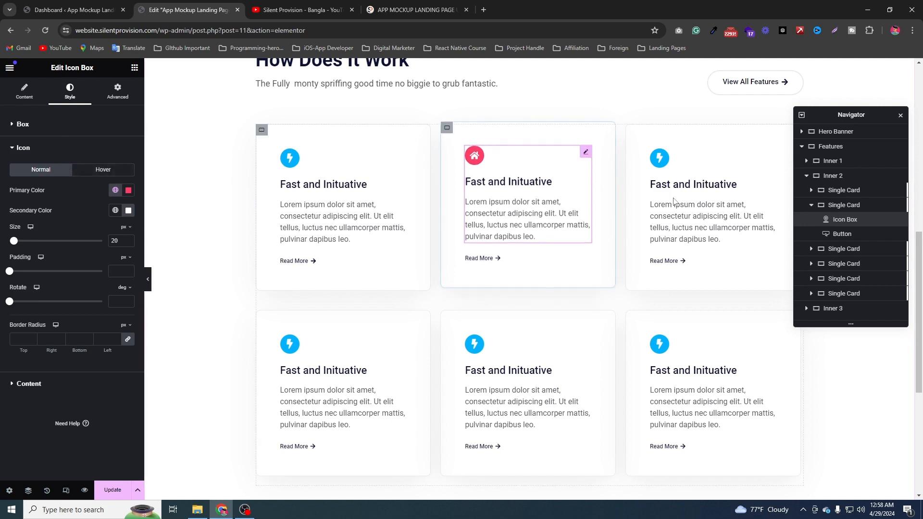
# Set the second Single Card container's hover border color to the pinkish-red global color
pyautogui.click(836, 210)
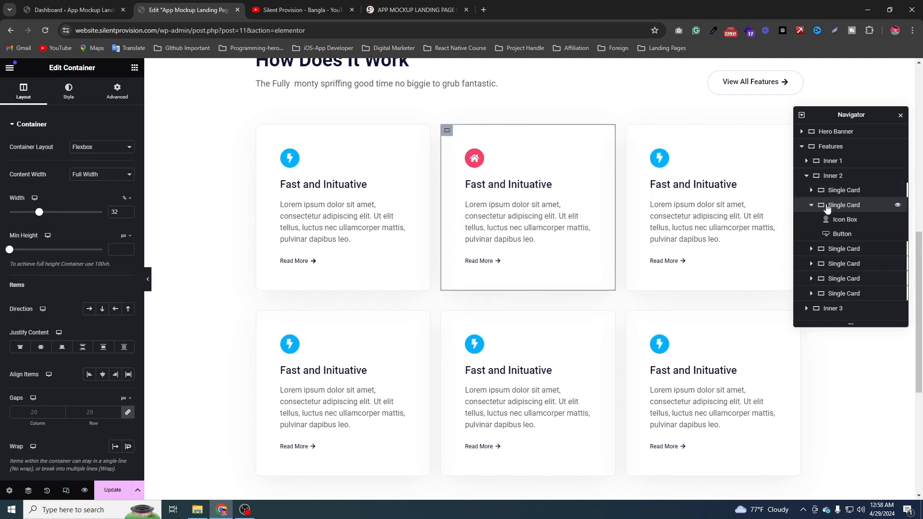
pyautogui.click(69, 90)
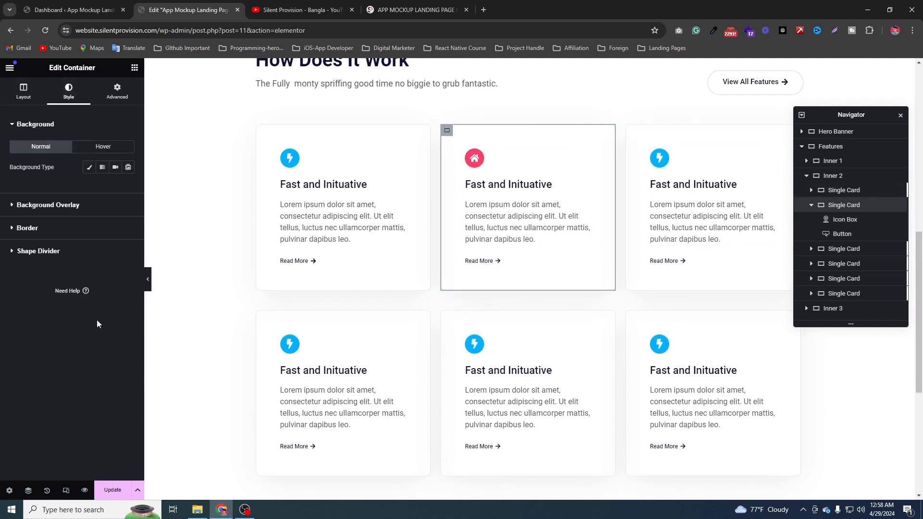
pyautogui.click(42, 235)
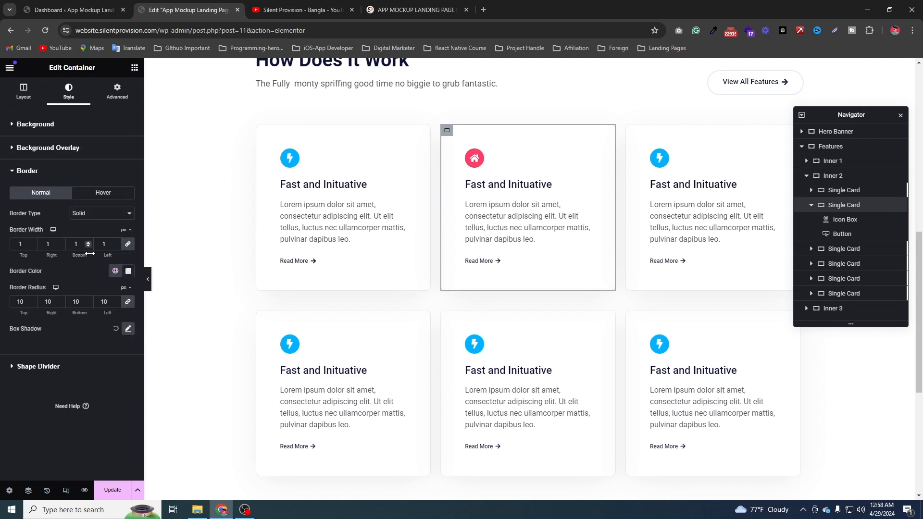
pyautogui.click(103, 193)
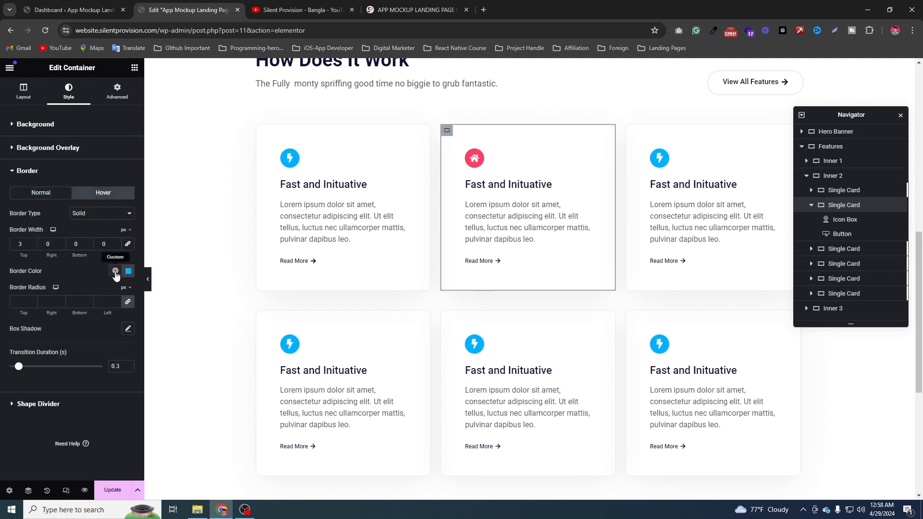
pyautogui.click(115, 271)
pyautogui.click(83, 371)
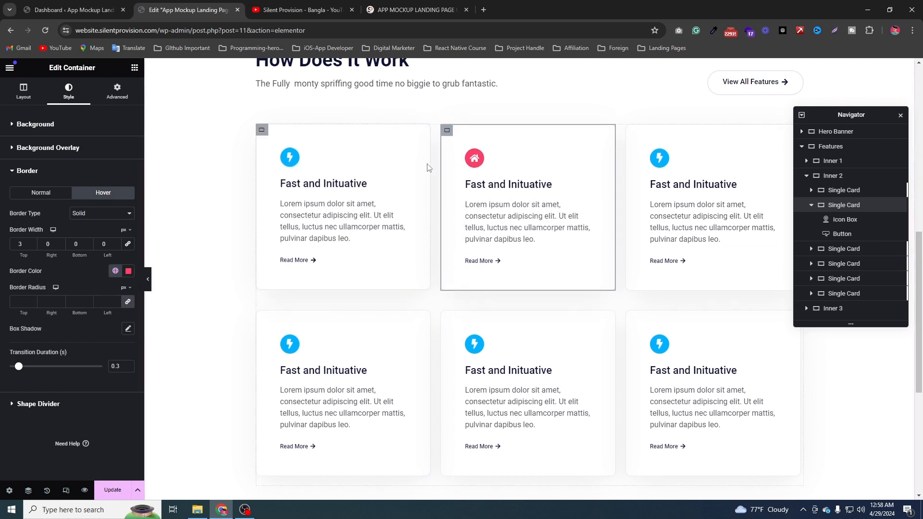
# Replace the bolt icon in the third card's icon box with the Link icon from the icon library
pyautogui.click(770, 151)
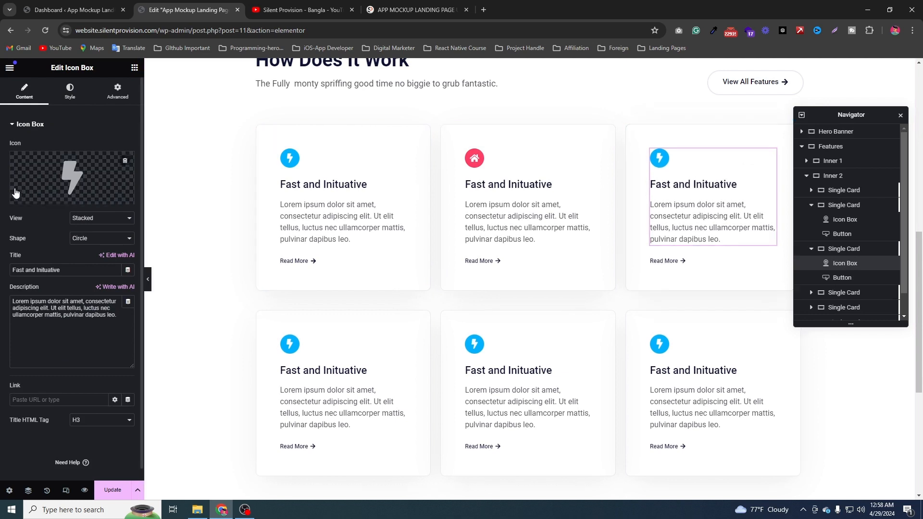
pyautogui.click(35, 201)
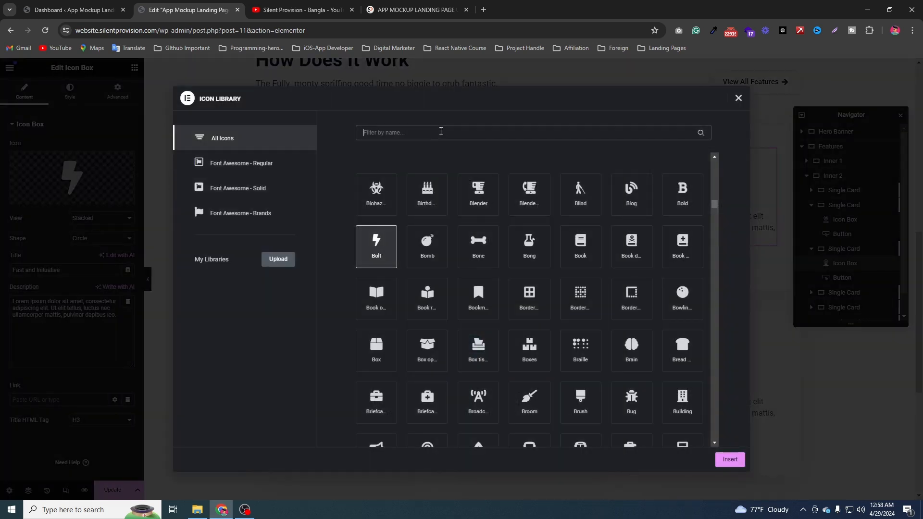
pyautogui.write('link')
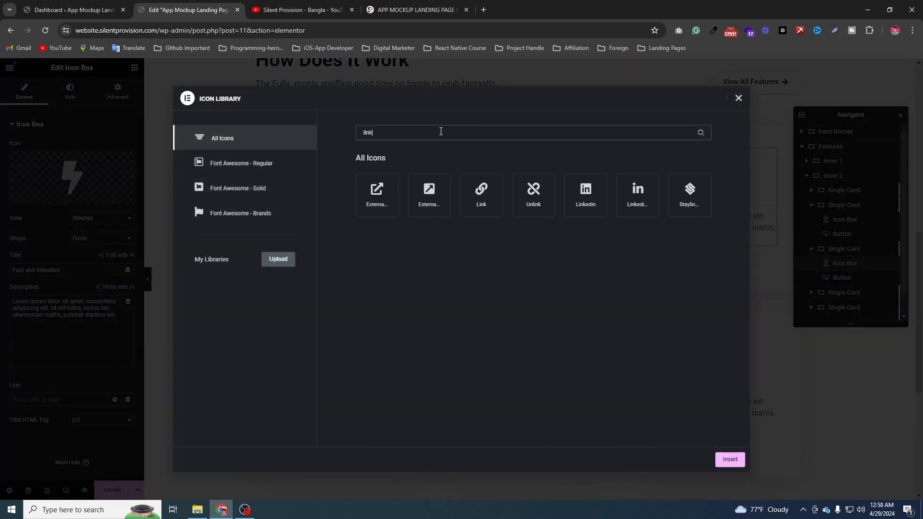
pyautogui.click(479, 193)
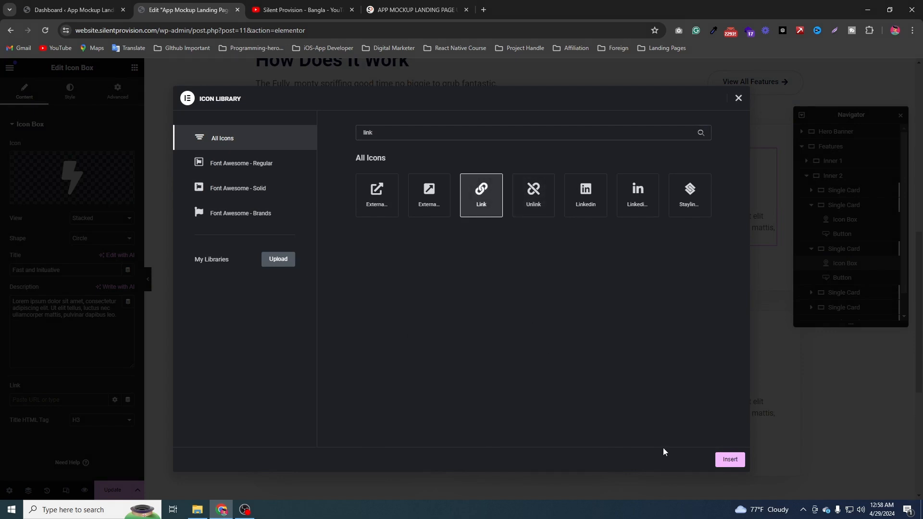
pyautogui.click(736, 461)
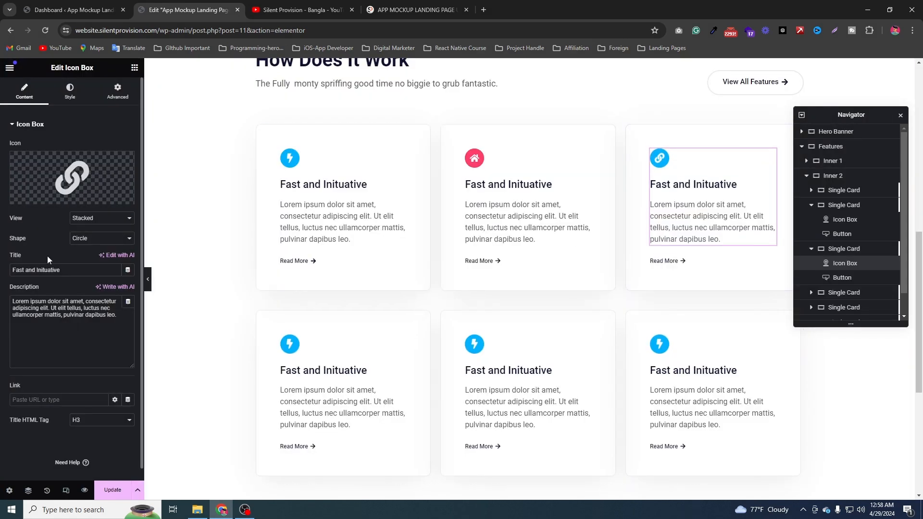
# Change the third card's icon box title to "LInked with customer"
pyautogui.moveTo(68, 268); pyautogui.dragTo(1, 271)
pyautogui.write('Li')
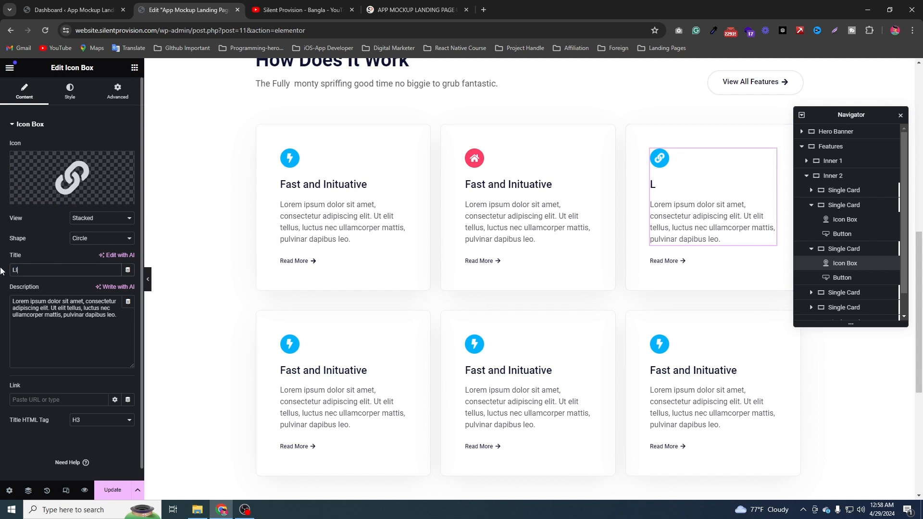
pyautogui.write('nked with cus')
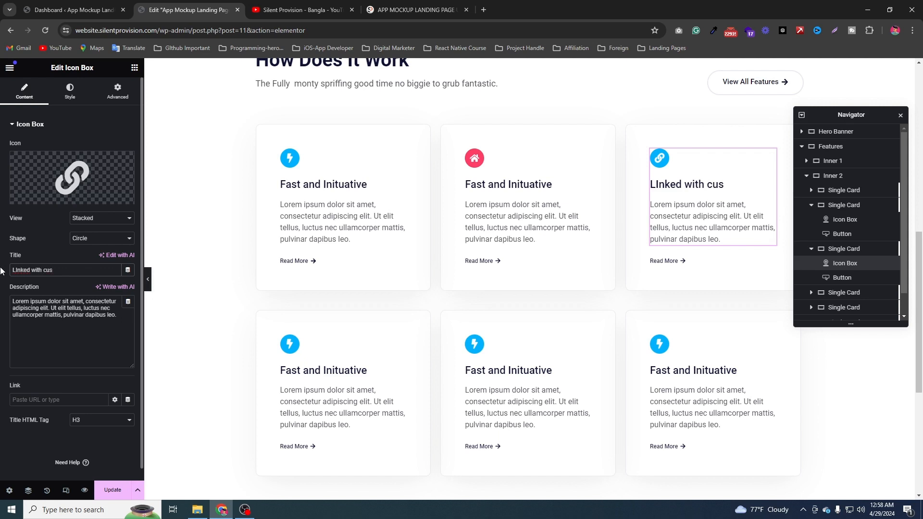
pyautogui.write('mer')
# Set the primary color of the third card's icon to purple #7200FF and copy the color code
pyautogui.click(70, 91)
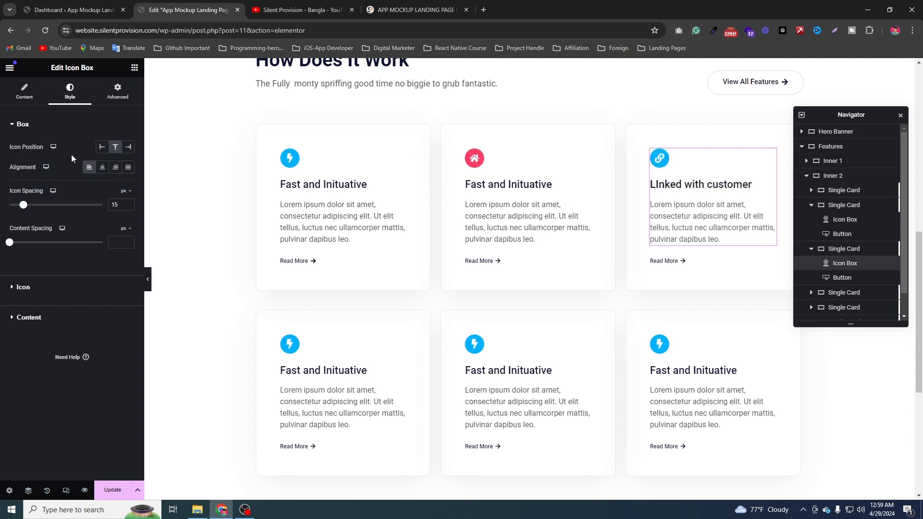
pyautogui.click(38, 288)
pyautogui.click(128, 191)
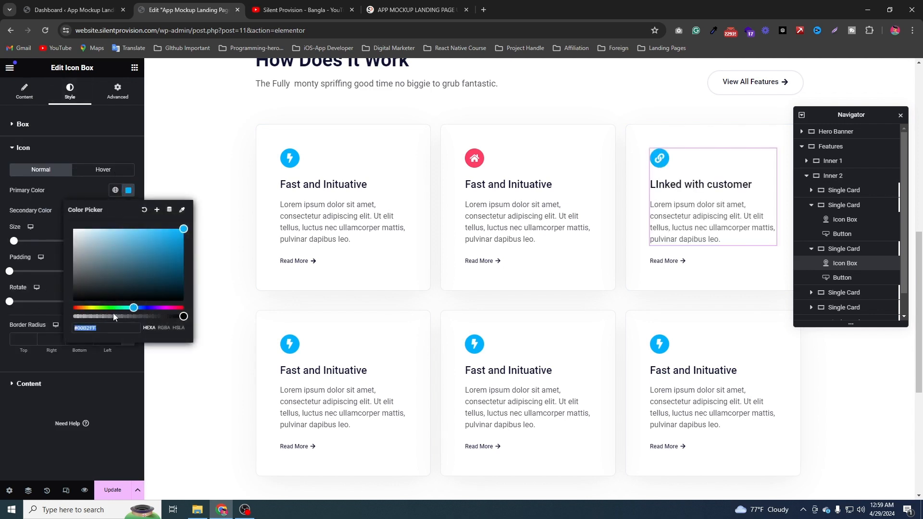
pyautogui.moveTo(143, 307); pyautogui.dragTo(58, 334)
pyautogui.hotkey('ctrl', 'c')
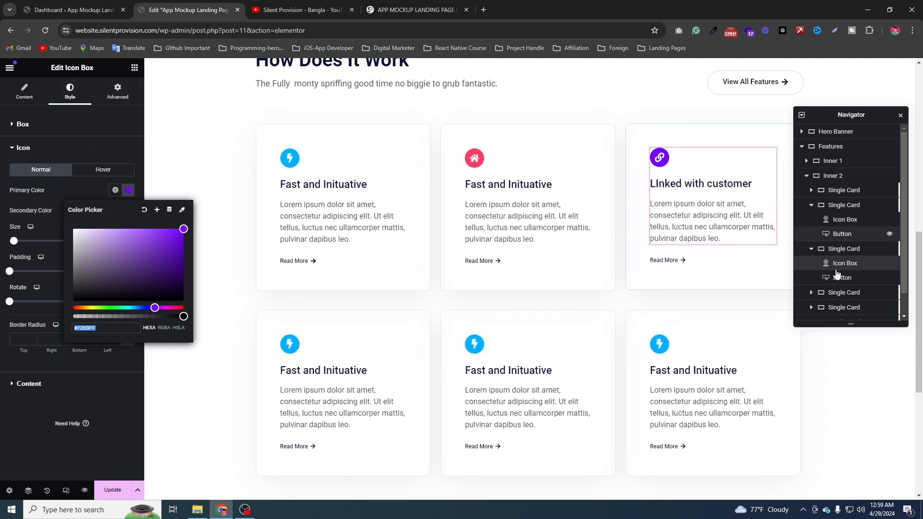
# Paste the copied purple #7200FF as the third Single Card container's hover border color
pyautogui.click(839, 251)
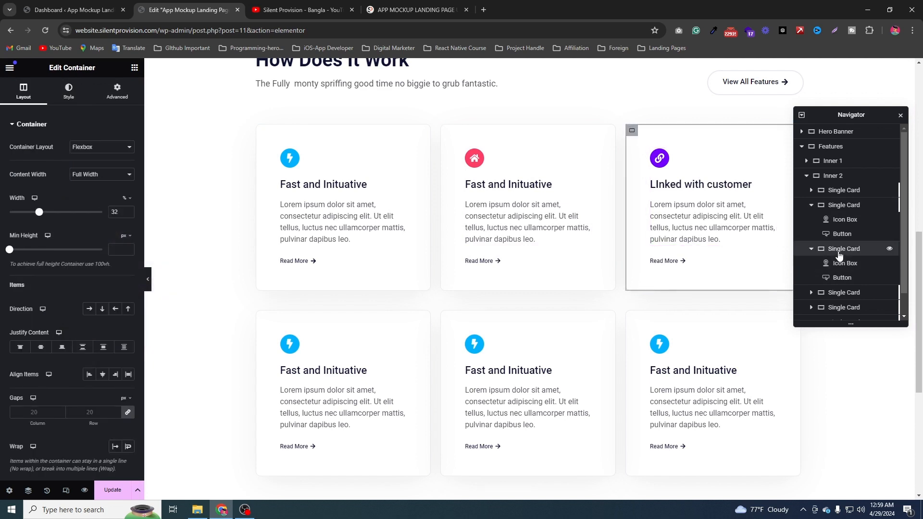
pyautogui.click(71, 93)
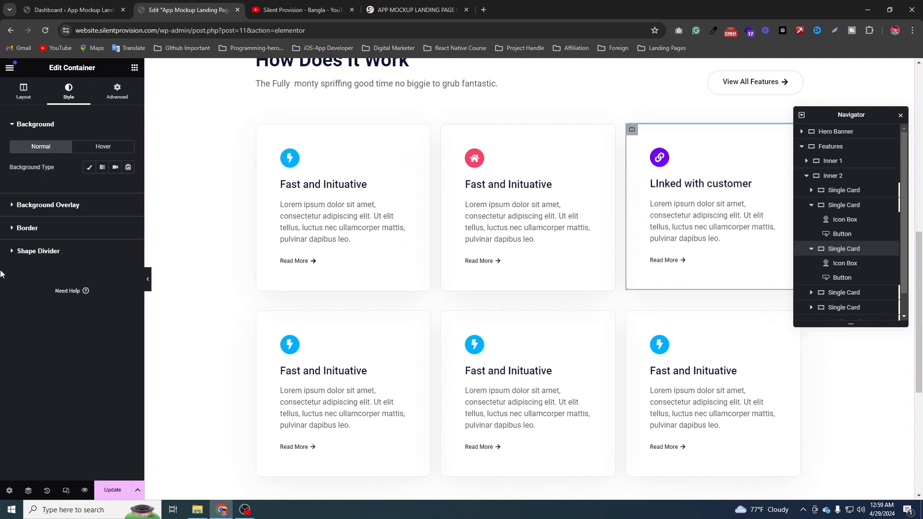
pyautogui.click(22, 228)
pyautogui.click(104, 192)
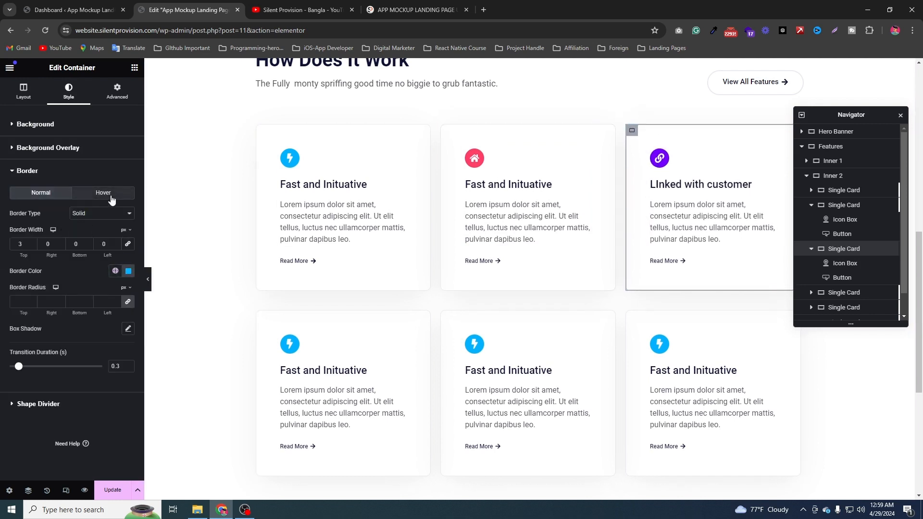
pyautogui.click(128, 272)
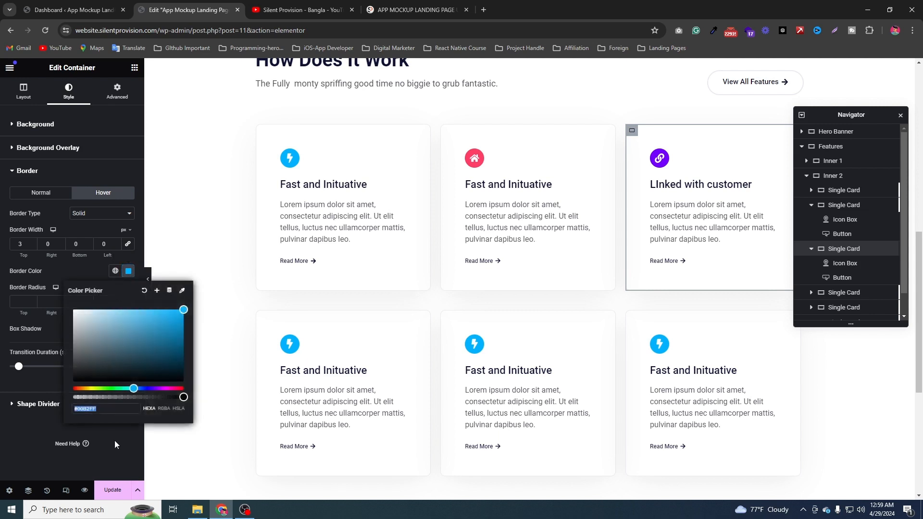
pyautogui.hotkey('ctrl', 'v')
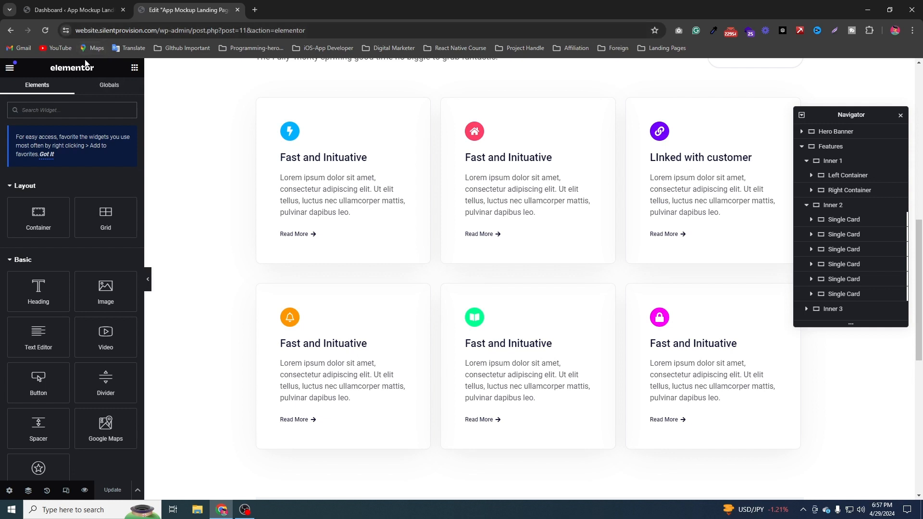
# Open the live site from the WordPress dashboard in a new tab and check the six feature cards' hover effects
pyautogui.click(76, 5)
pyautogui.rightClick(41, 77)
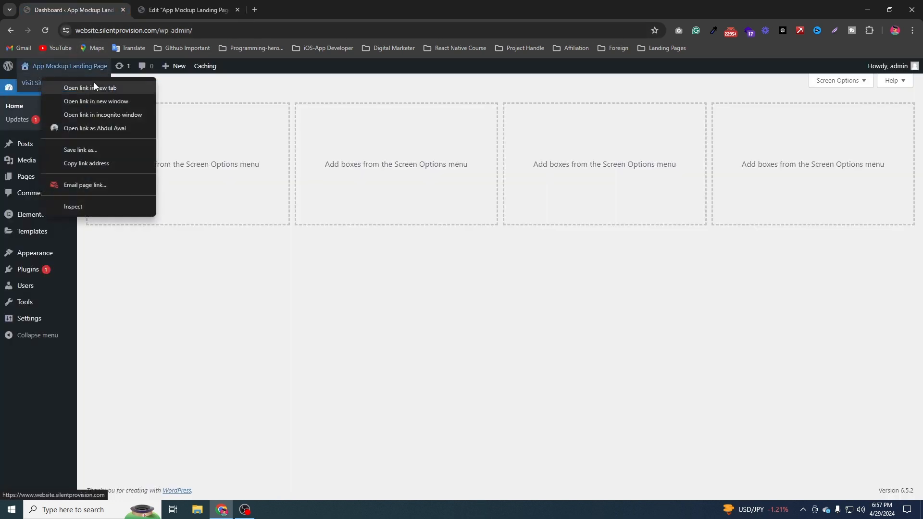
pyautogui.click(94, 82)
pyautogui.click(352, 5)
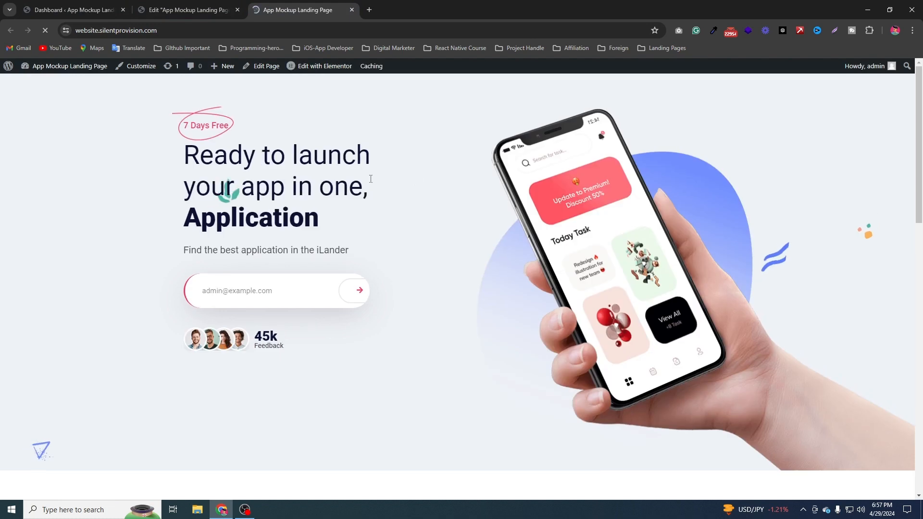
pyautogui.scroll(-7, 373, 179)
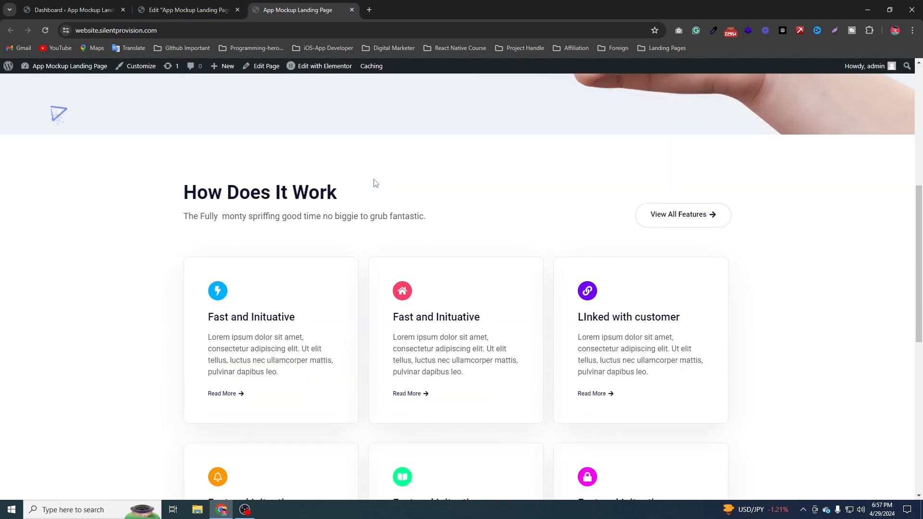
pyautogui.scroll(-1, 374, 183)
pyautogui.scroll(-1, 259, 156)
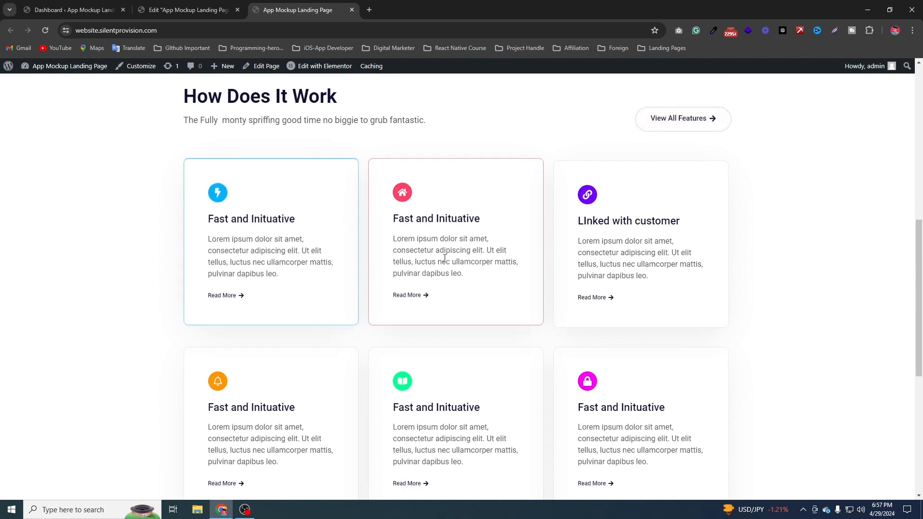
pyautogui.scroll(-1, 457, 369)
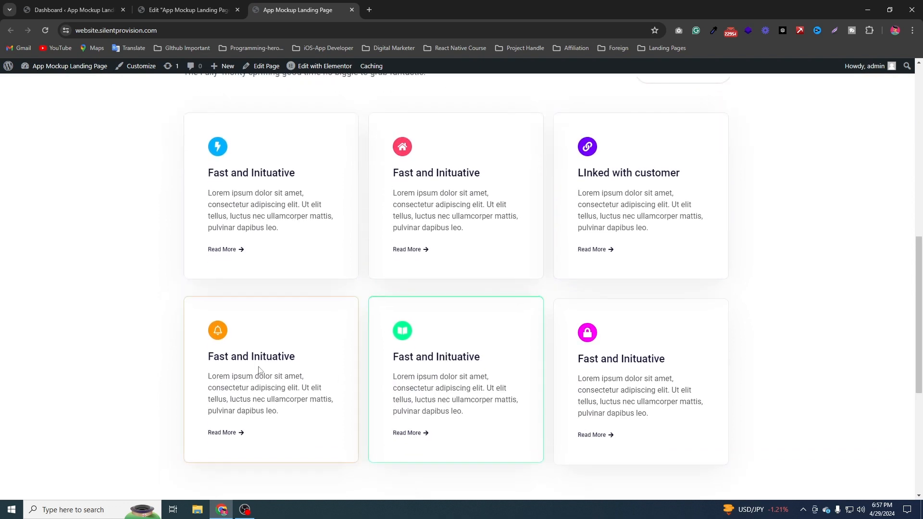